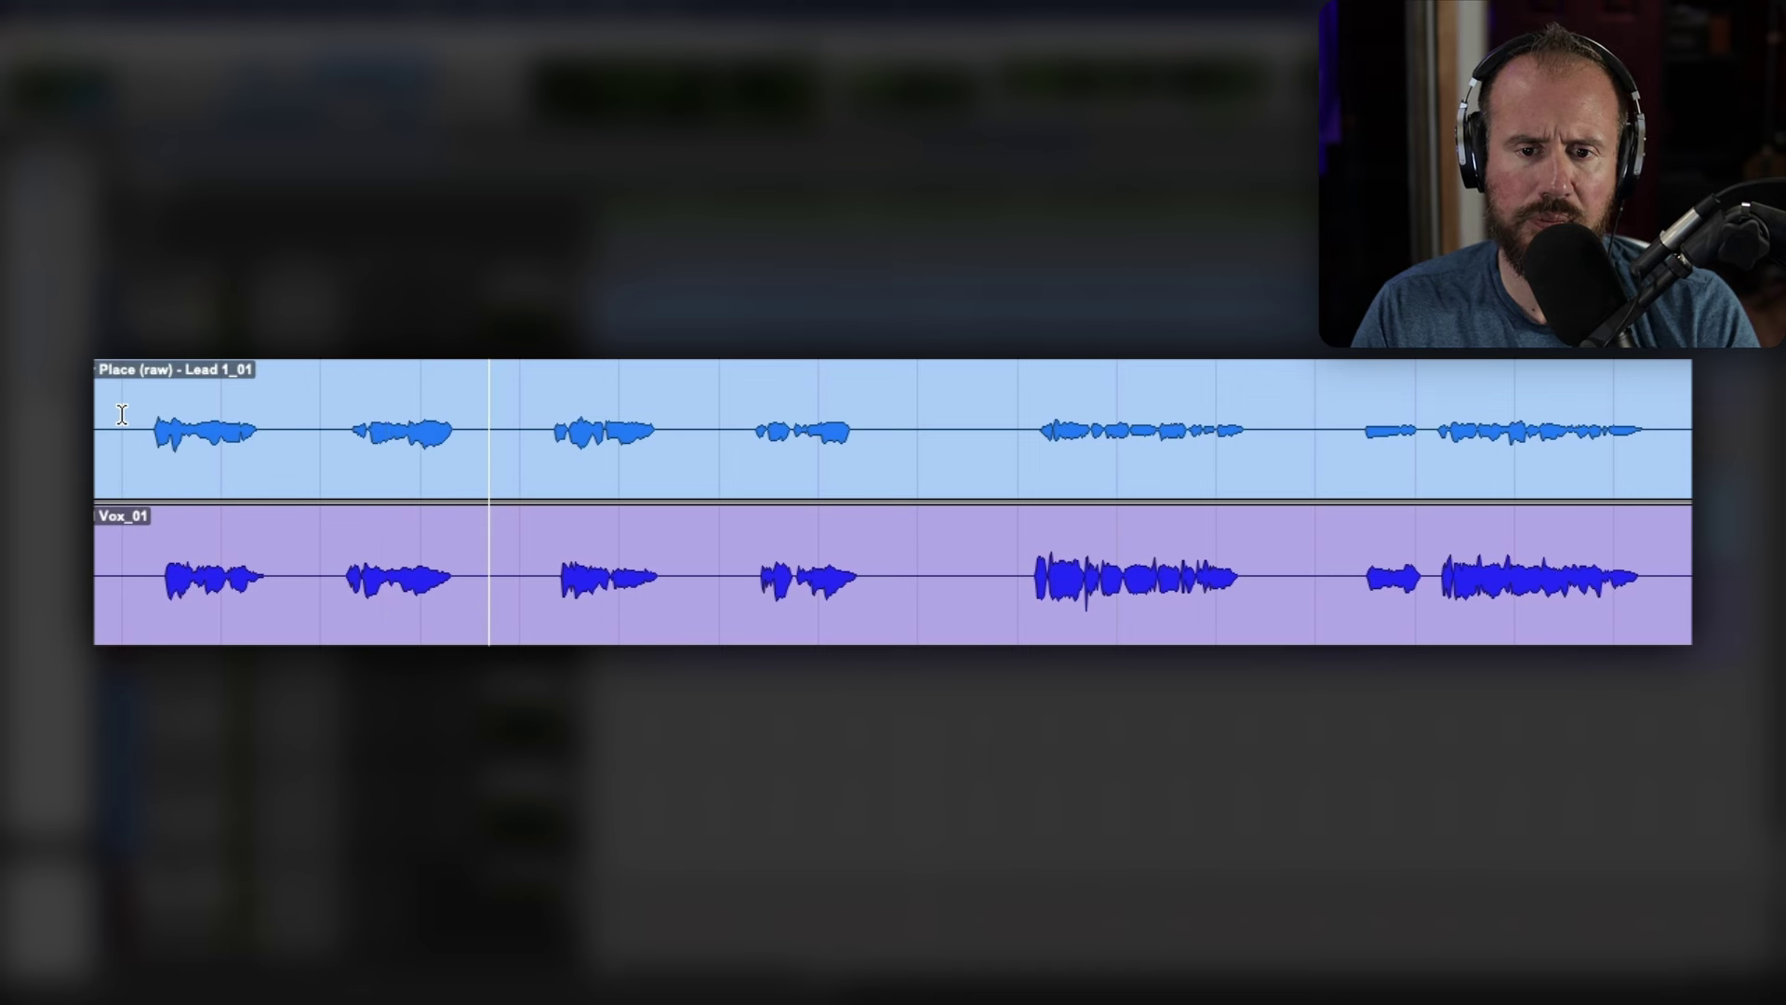
Step: Select the female guide and male lead vocal clips and open them in VocAlign 6 Pro
click(122, 414)
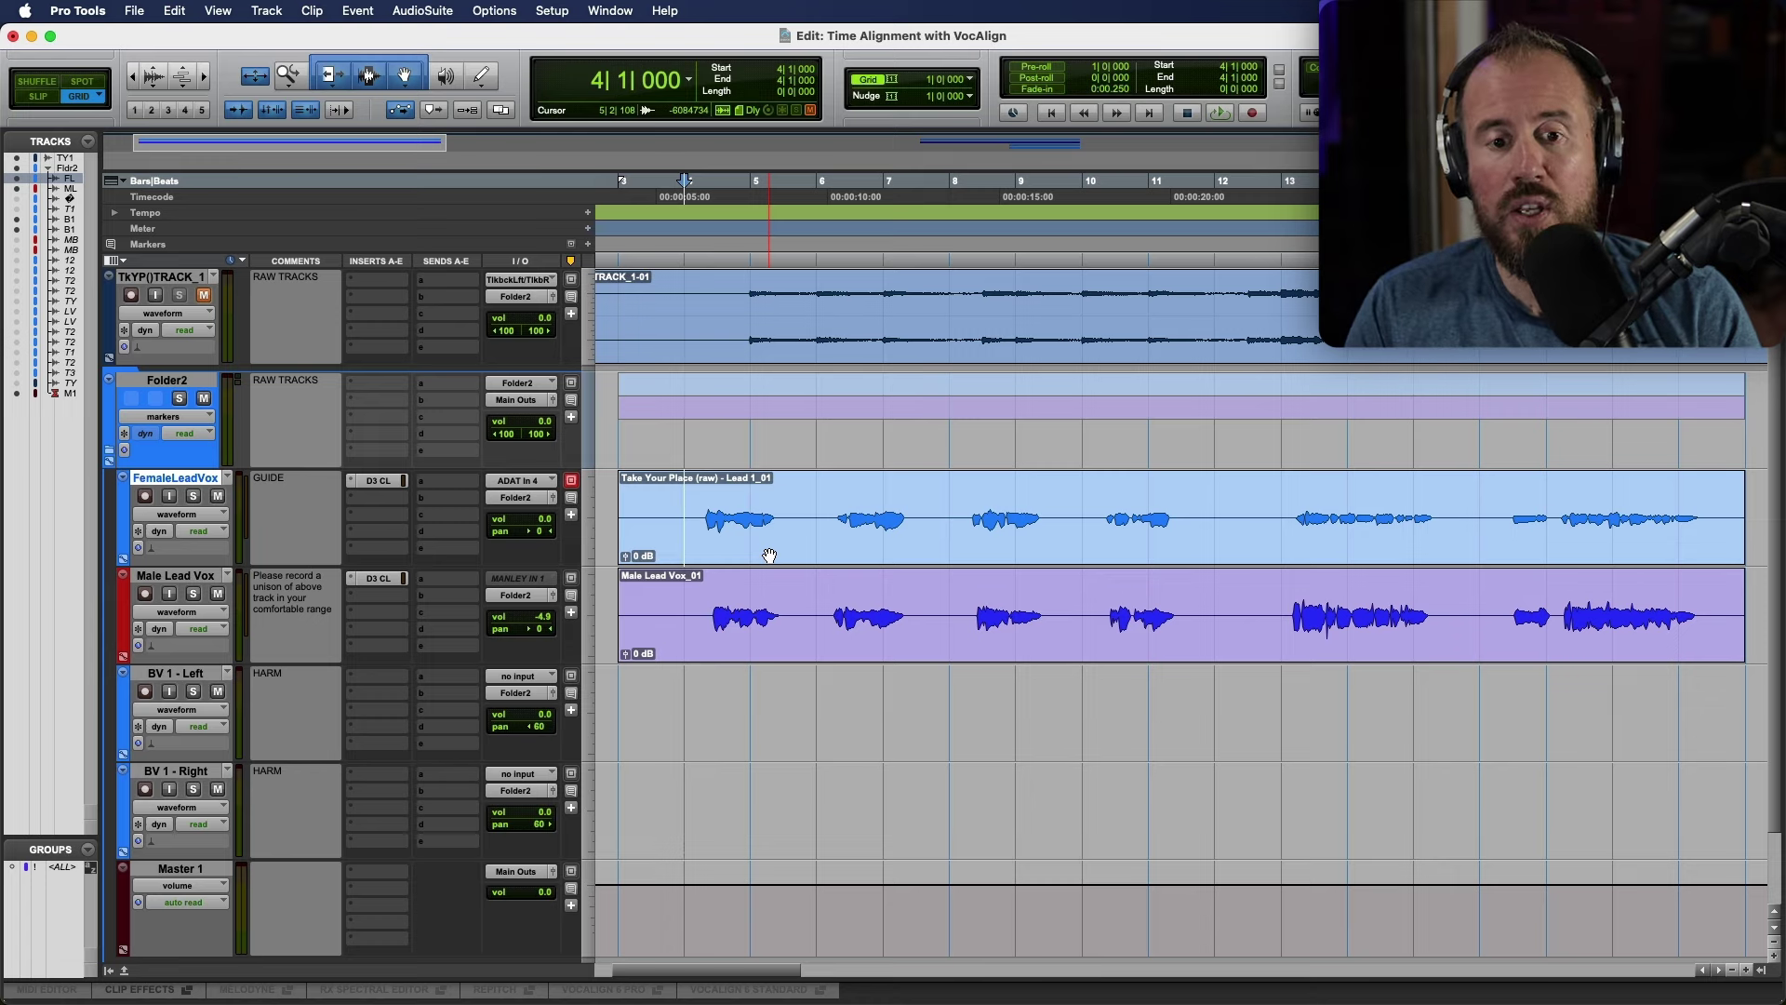
click(804, 550)
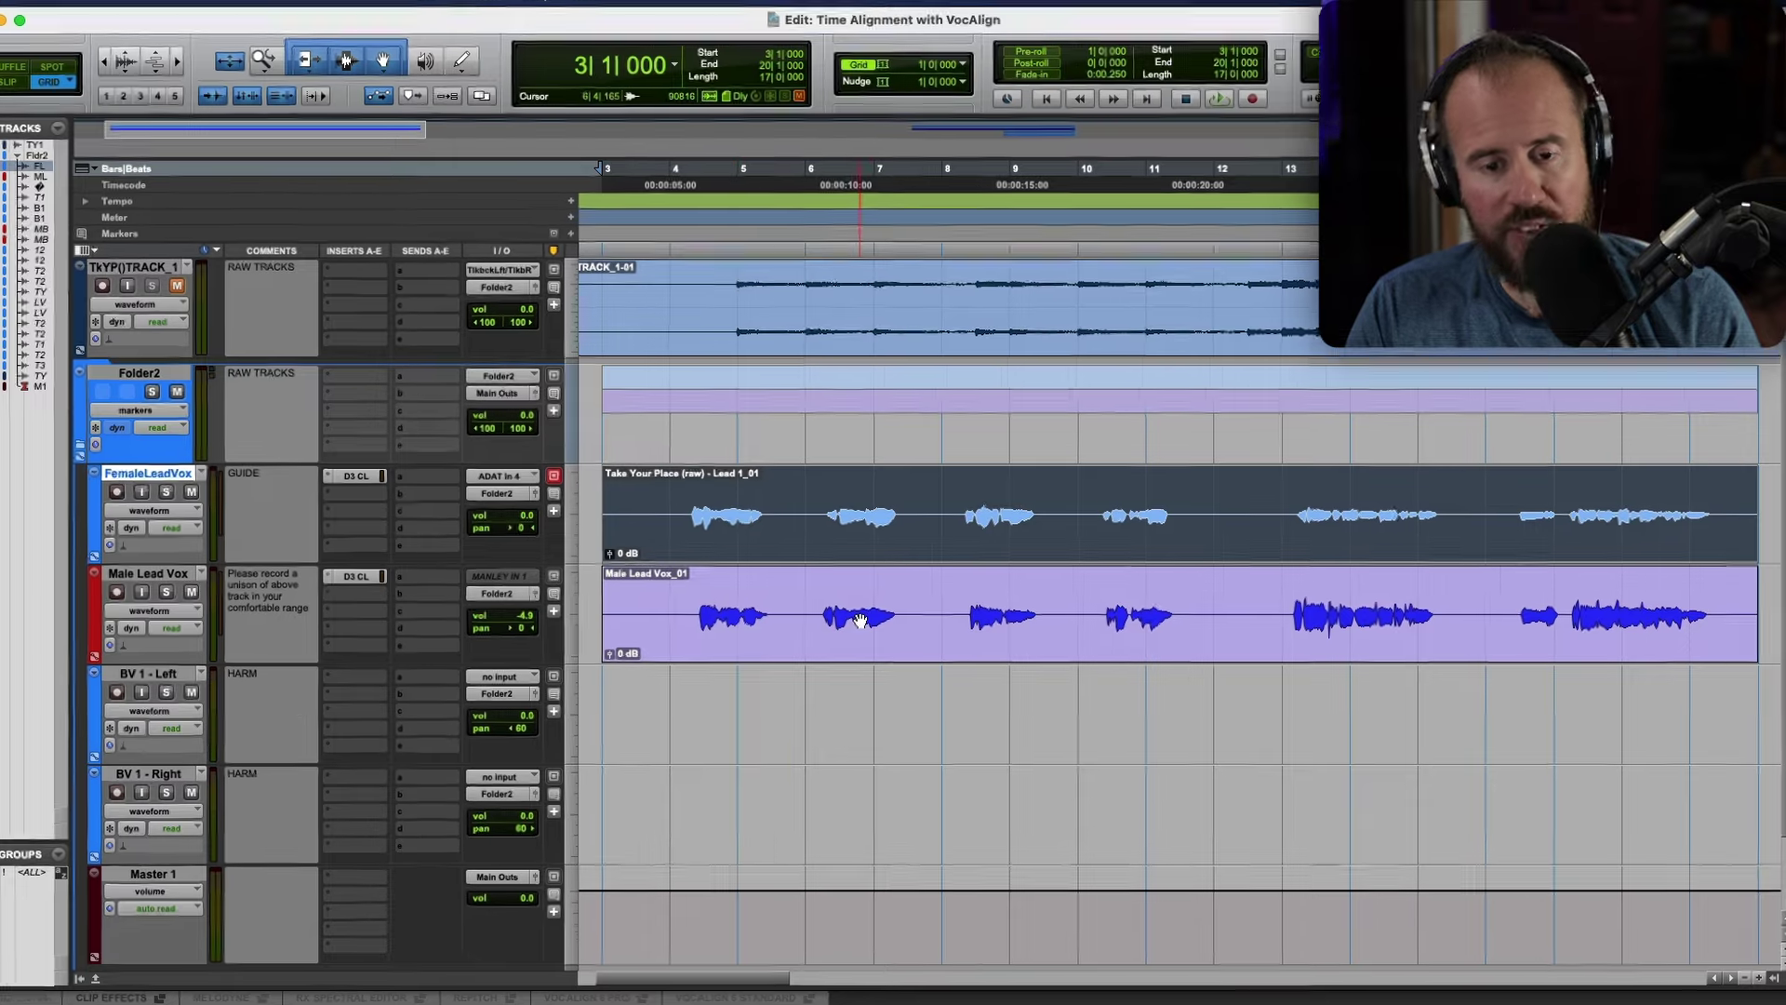
shift+click(889, 609)
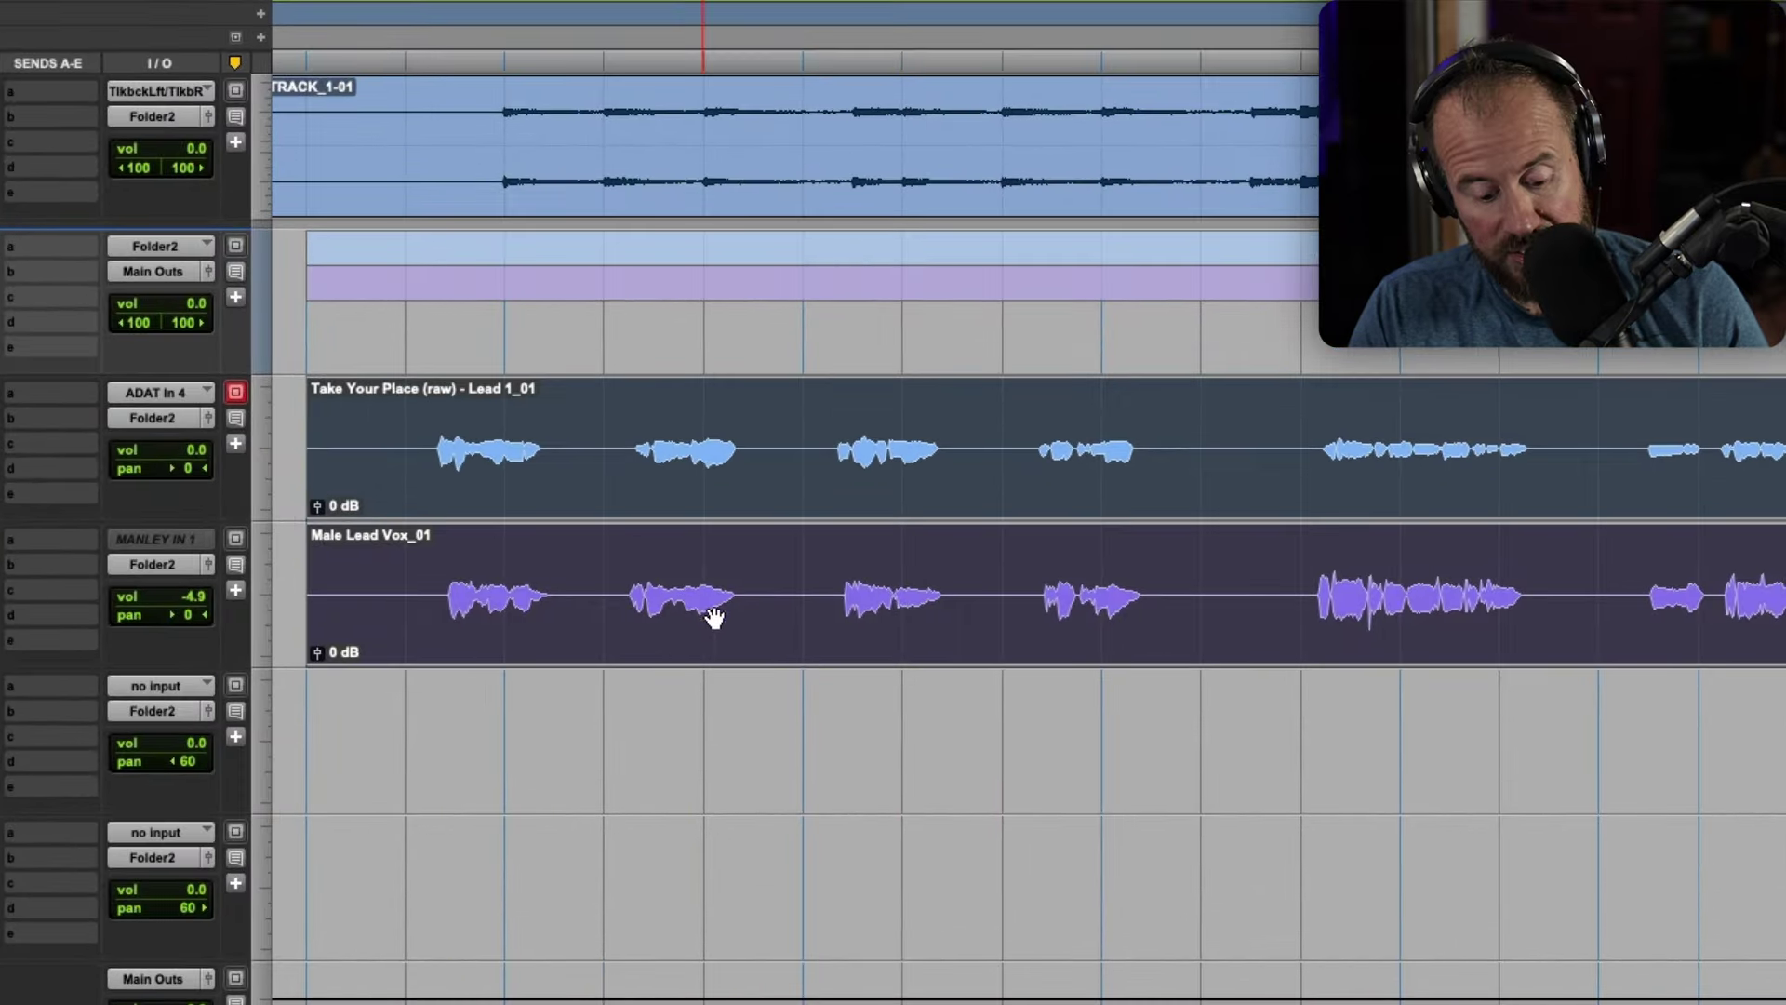
right_click(607, 447)
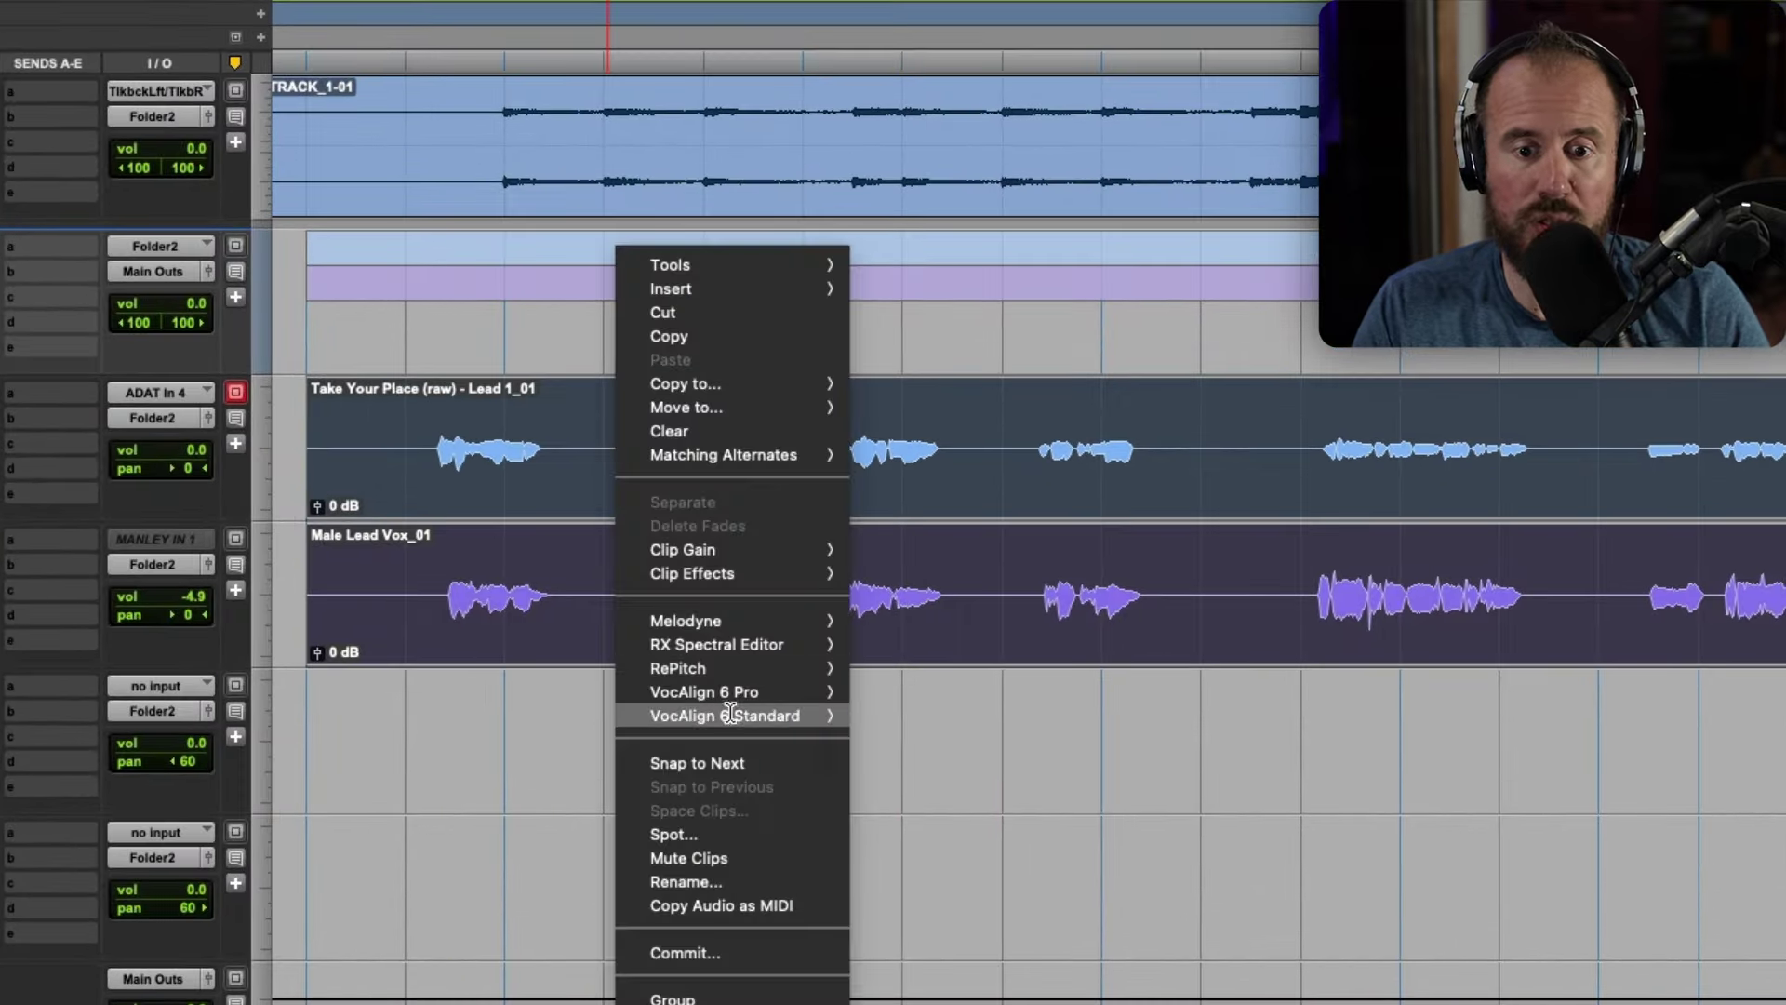
mouse_move(741, 700)
click(899, 696)
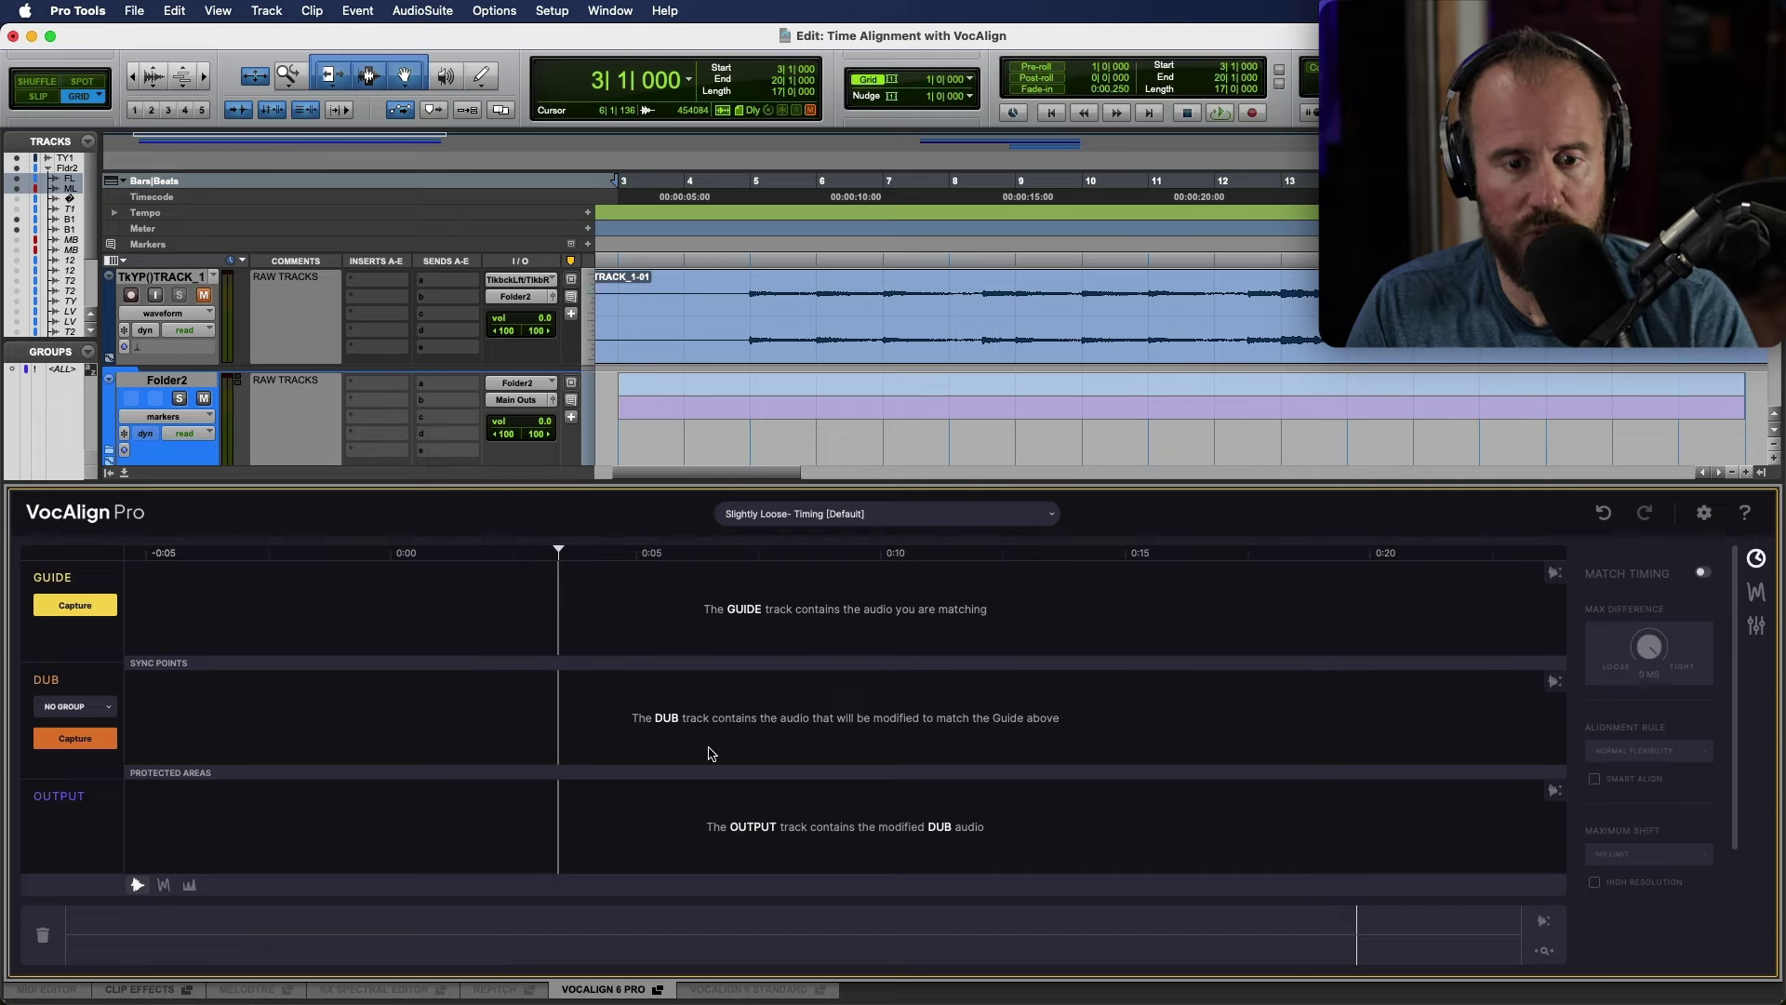
Step: Make FemaleLeadVox the active track and select its whole clip
scroll(898, 362, down, 3)
click(901, 306)
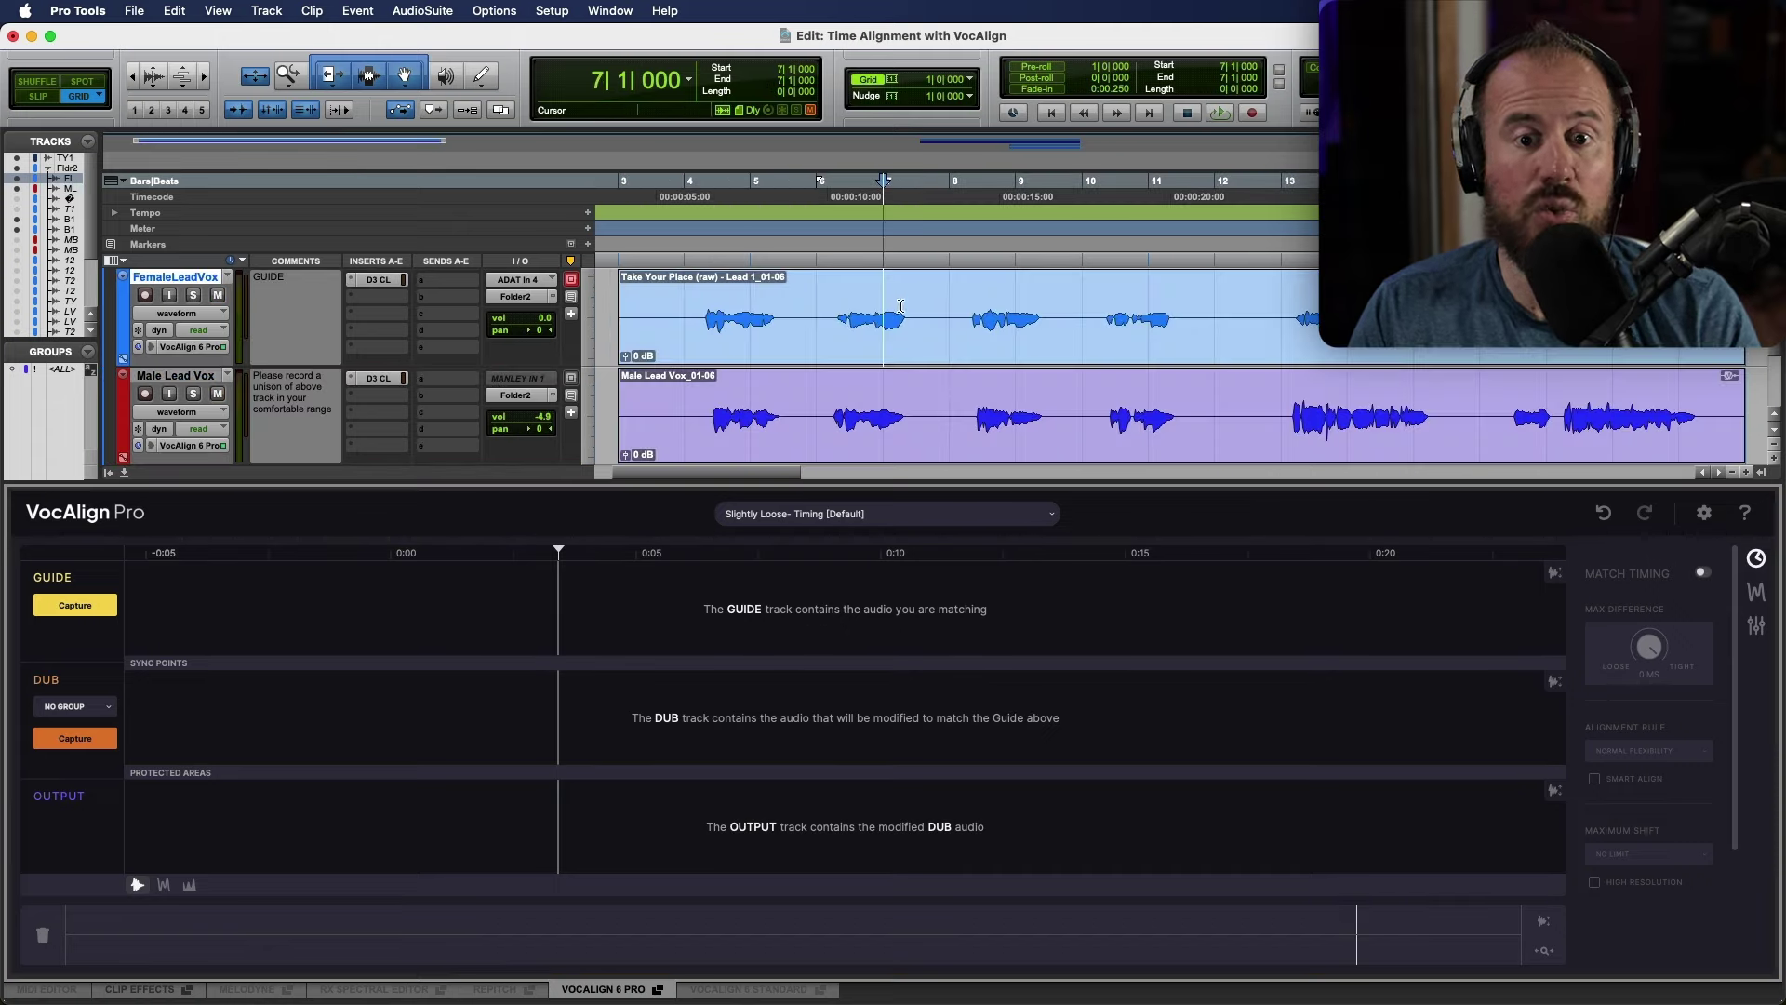
click(918, 342)
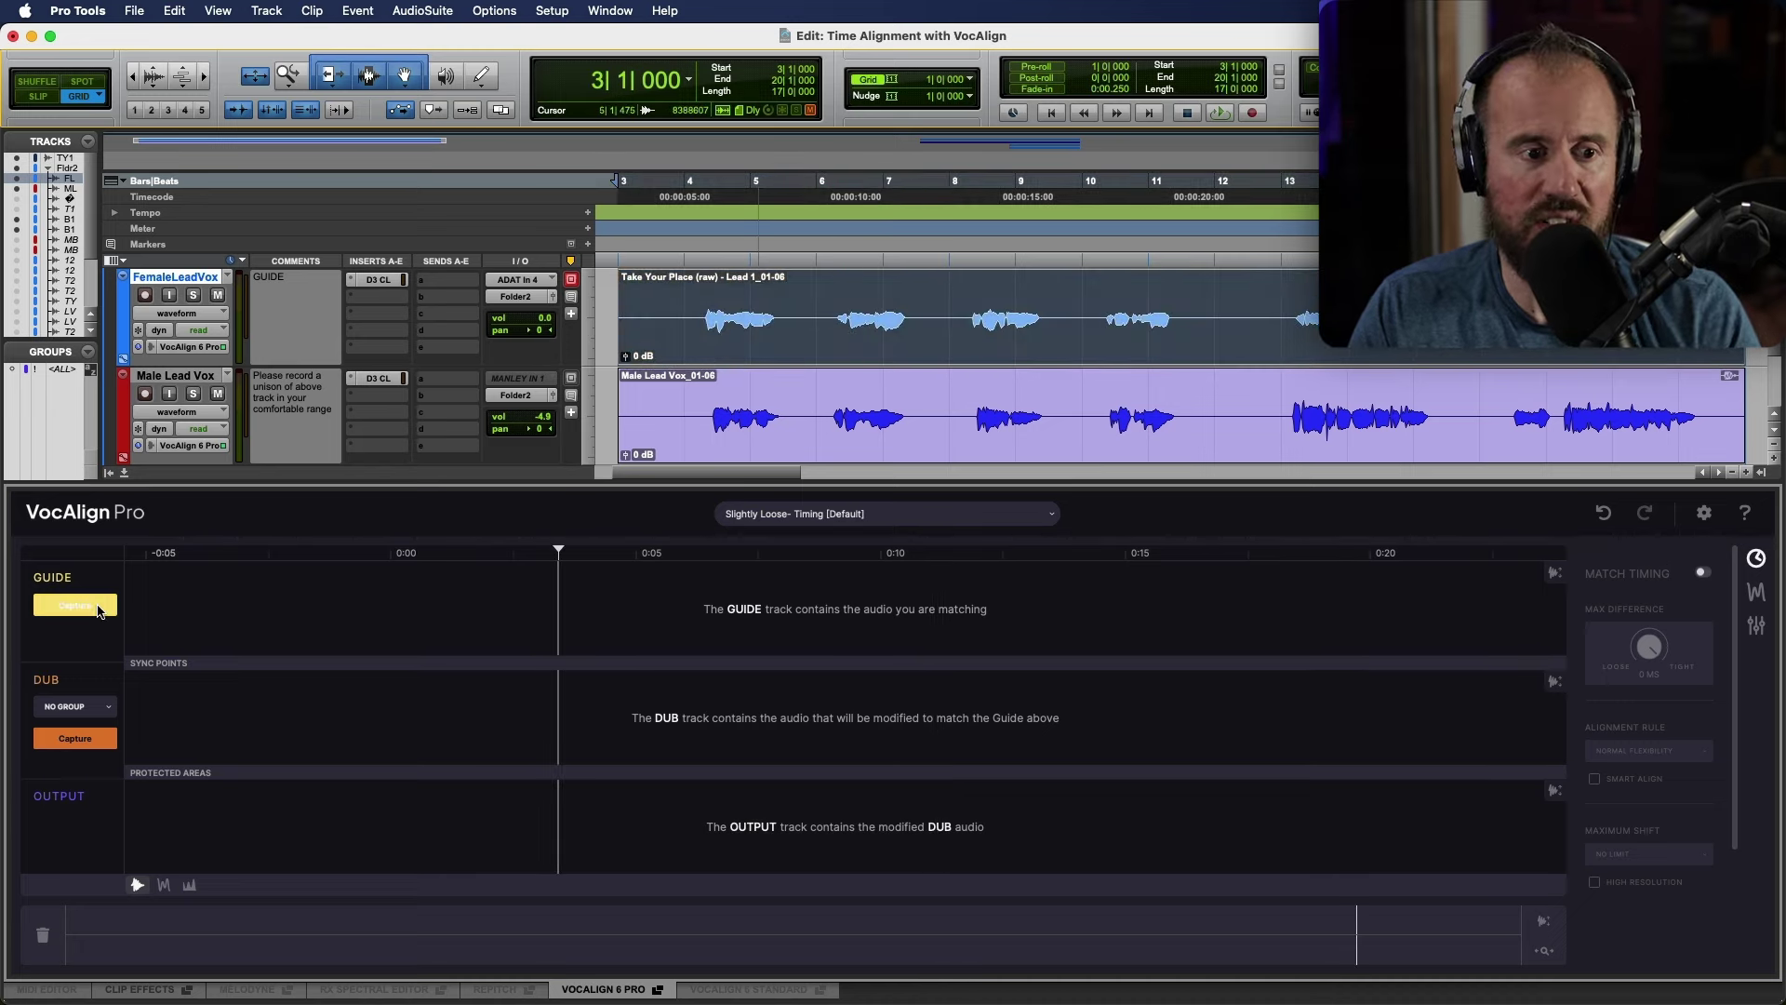
Step: Capture FemaleLeadVox as Guide and Male Lead Vox as Dub, keeping the Slightly Loose- Timing [Default] preset
click(76, 605)
drag(468, 949, 567, 942)
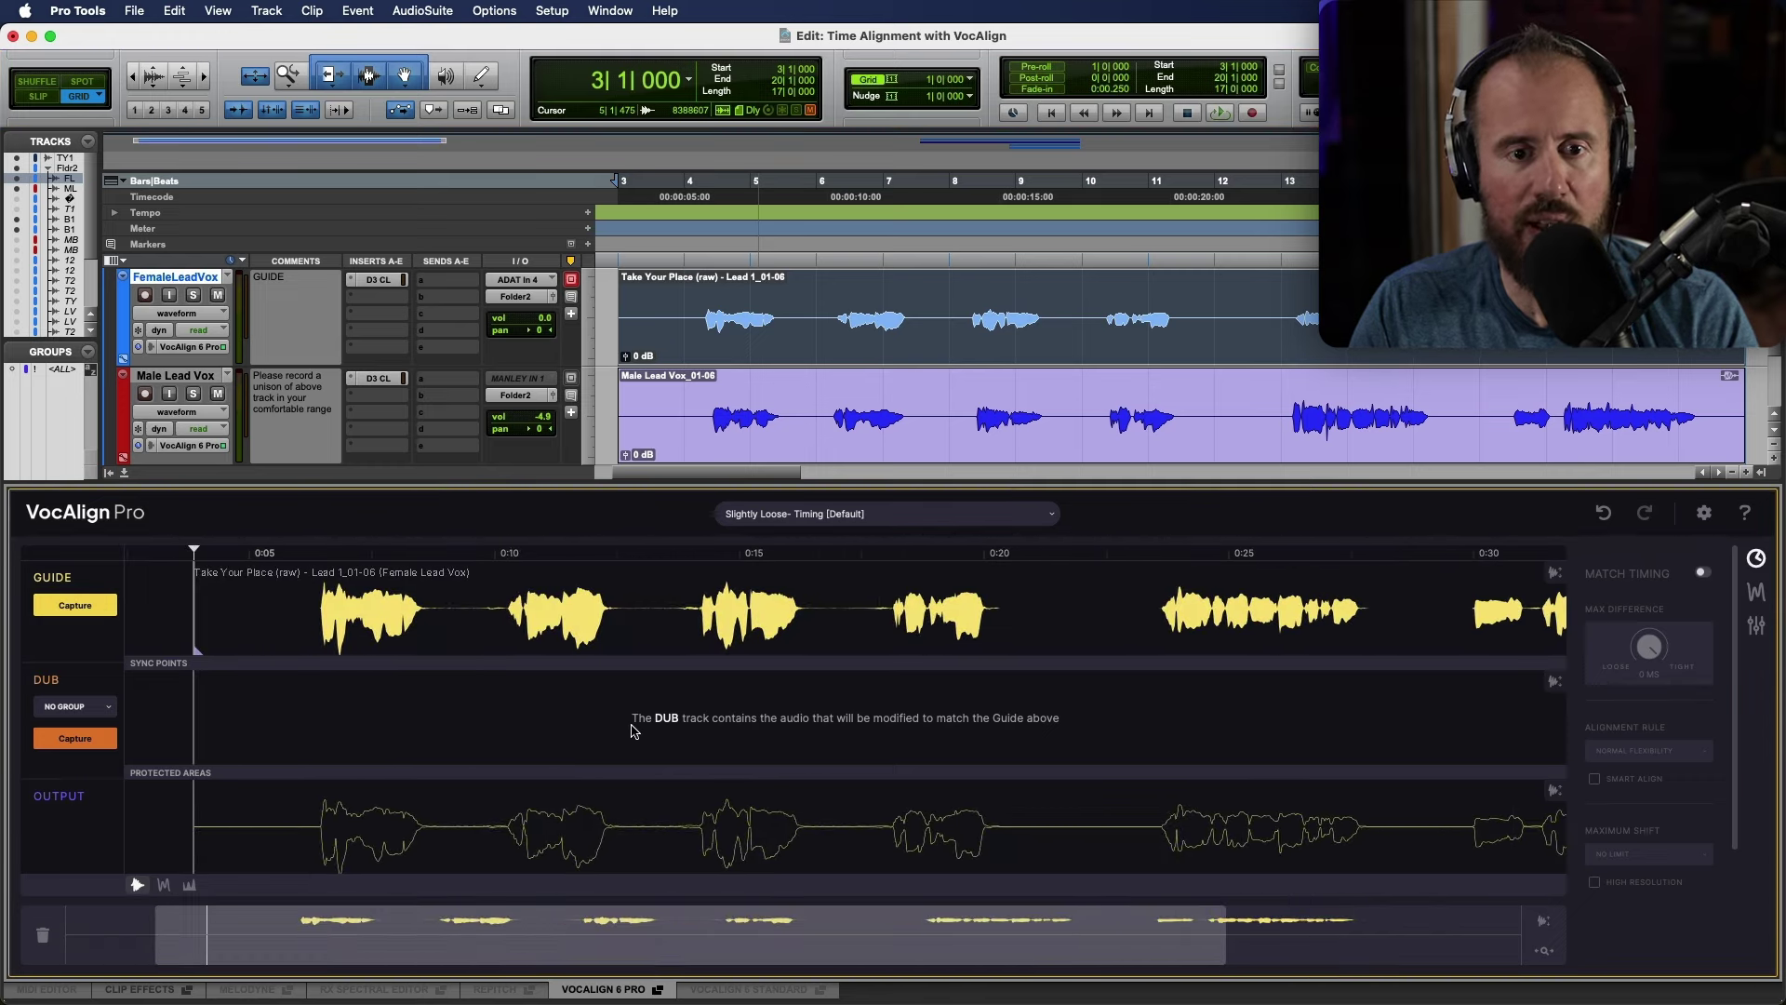
click(949, 432)
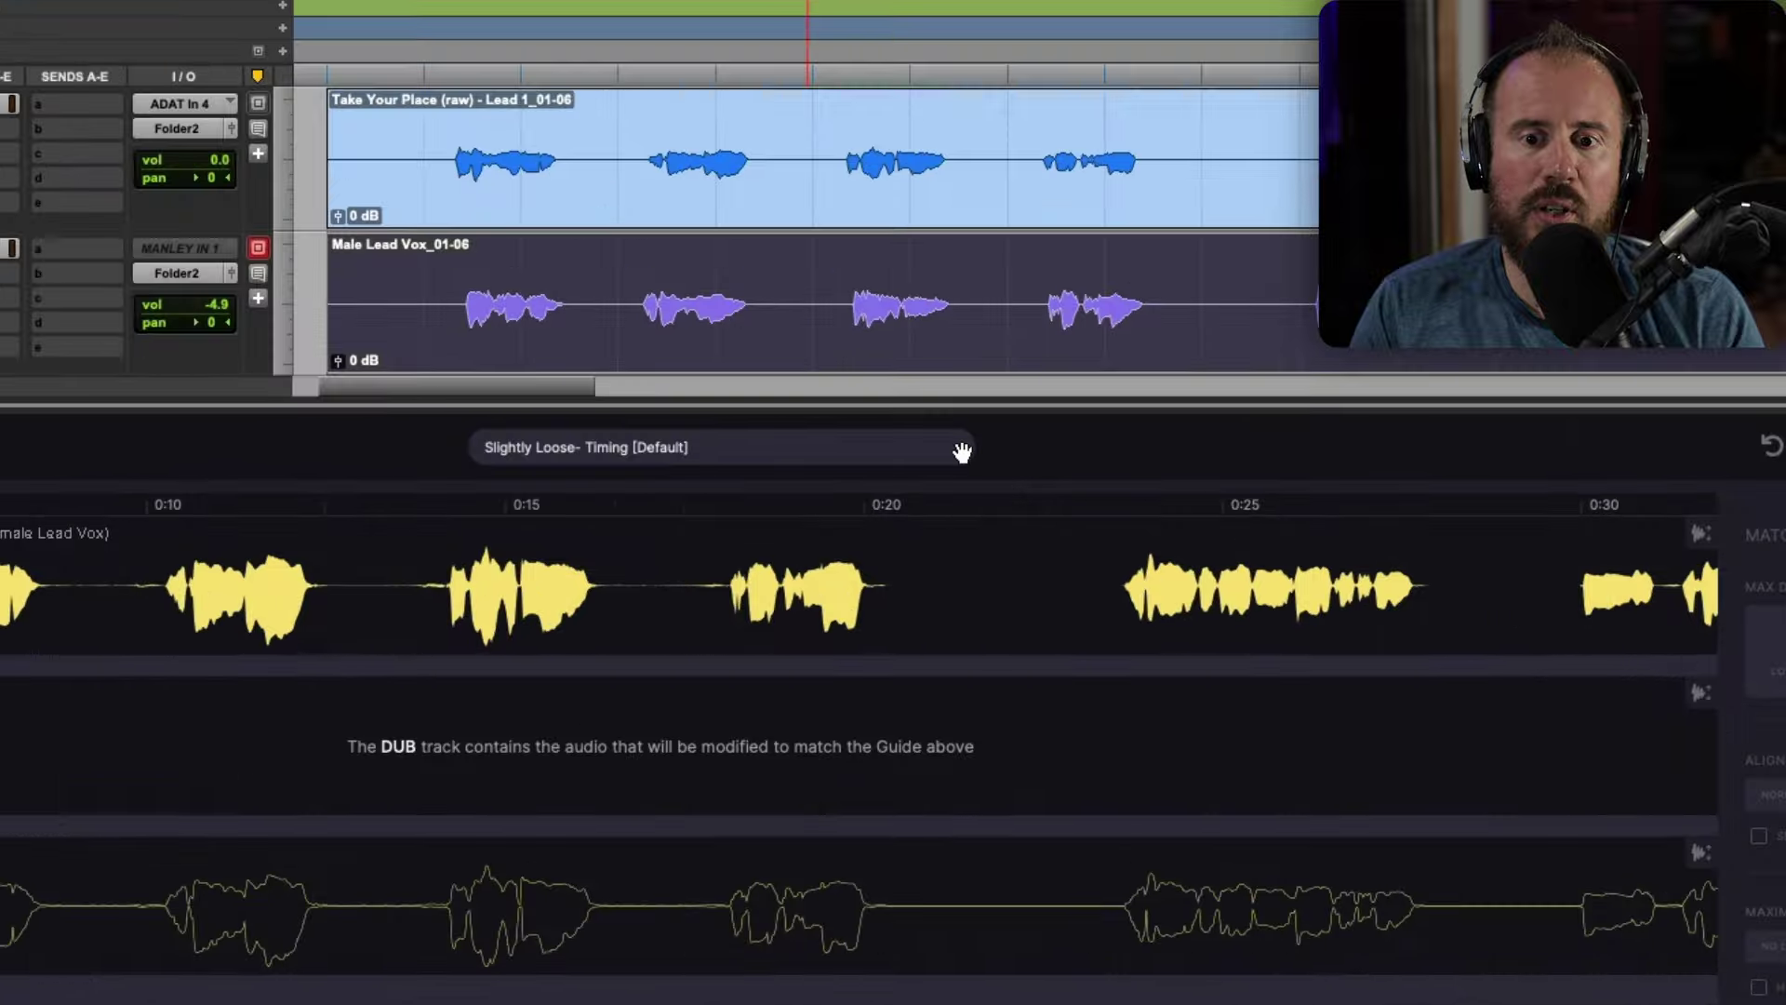
click(1054, 511)
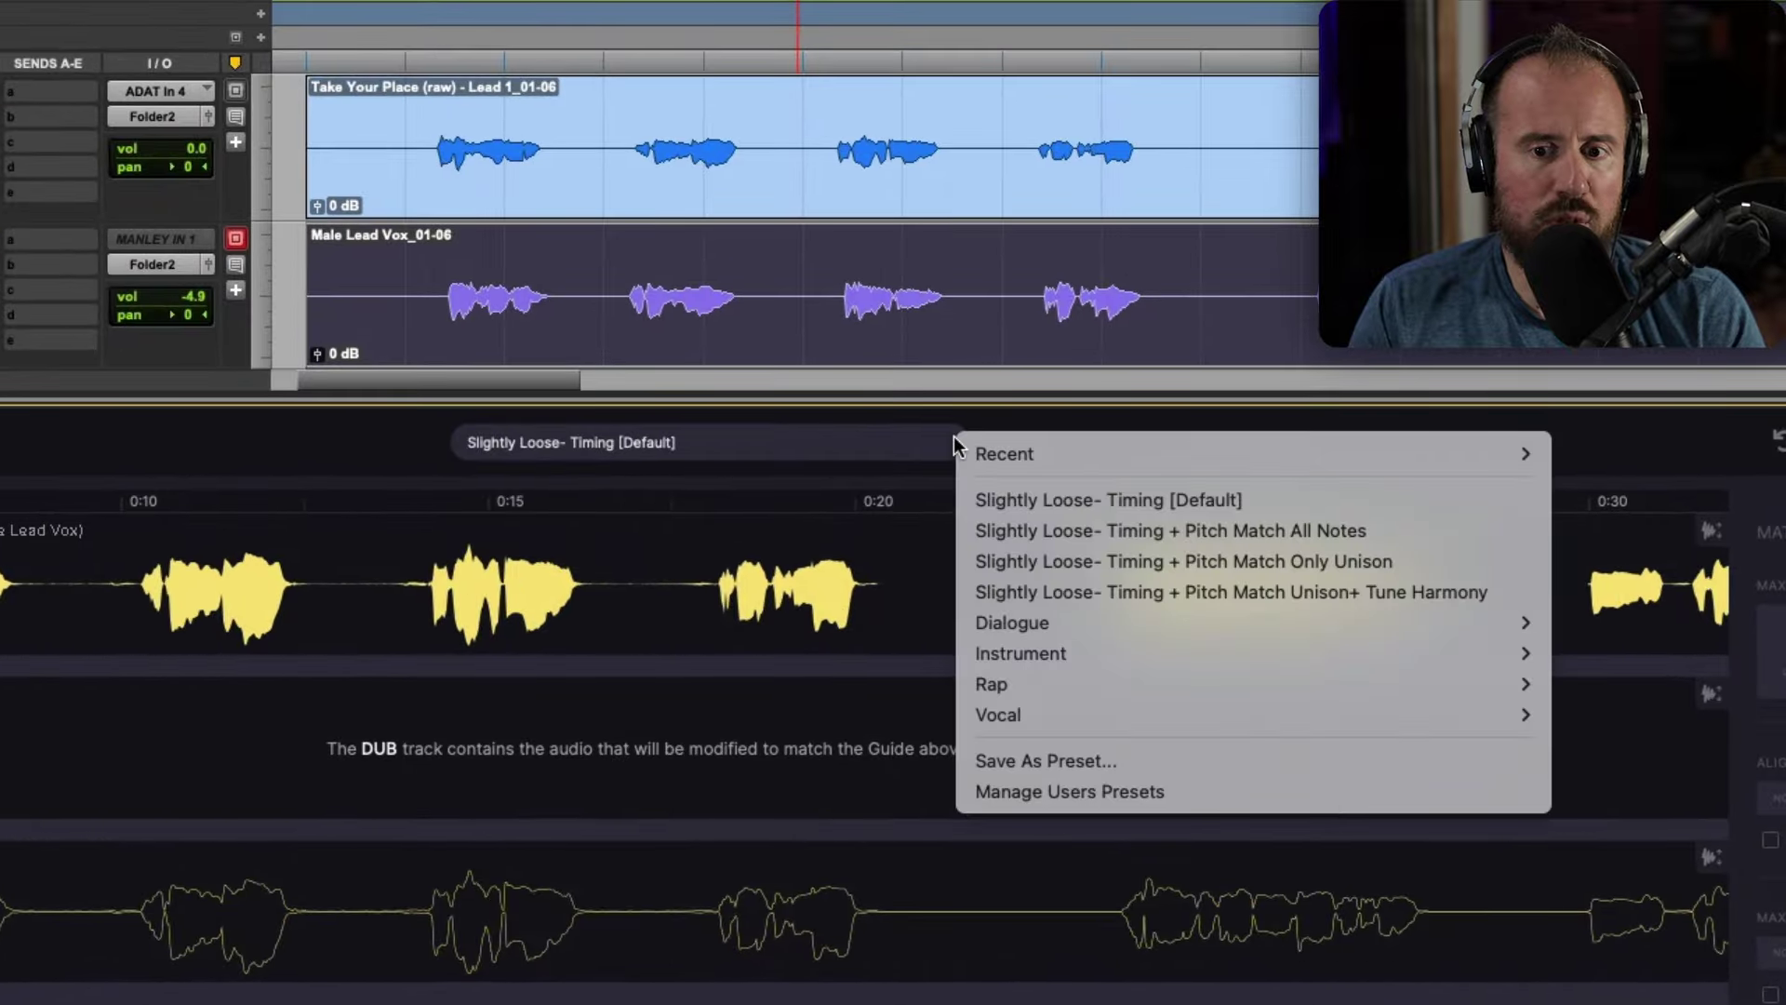
click(1051, 504)
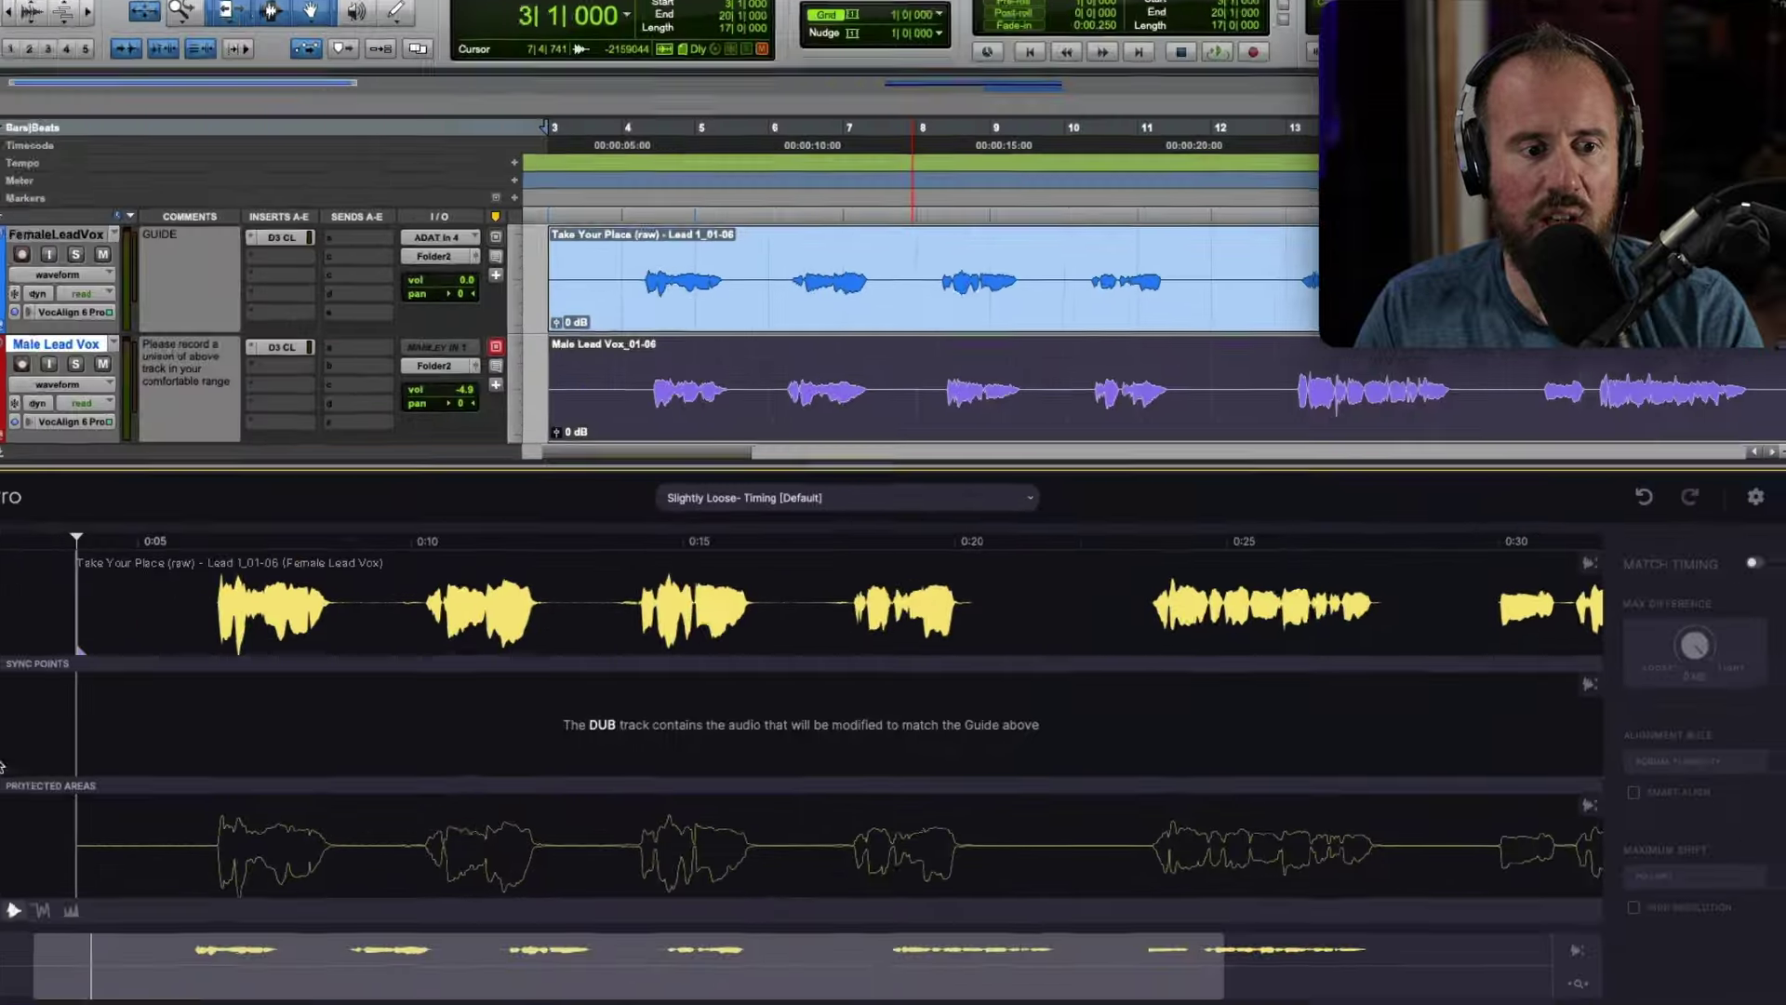
click(1, 758)
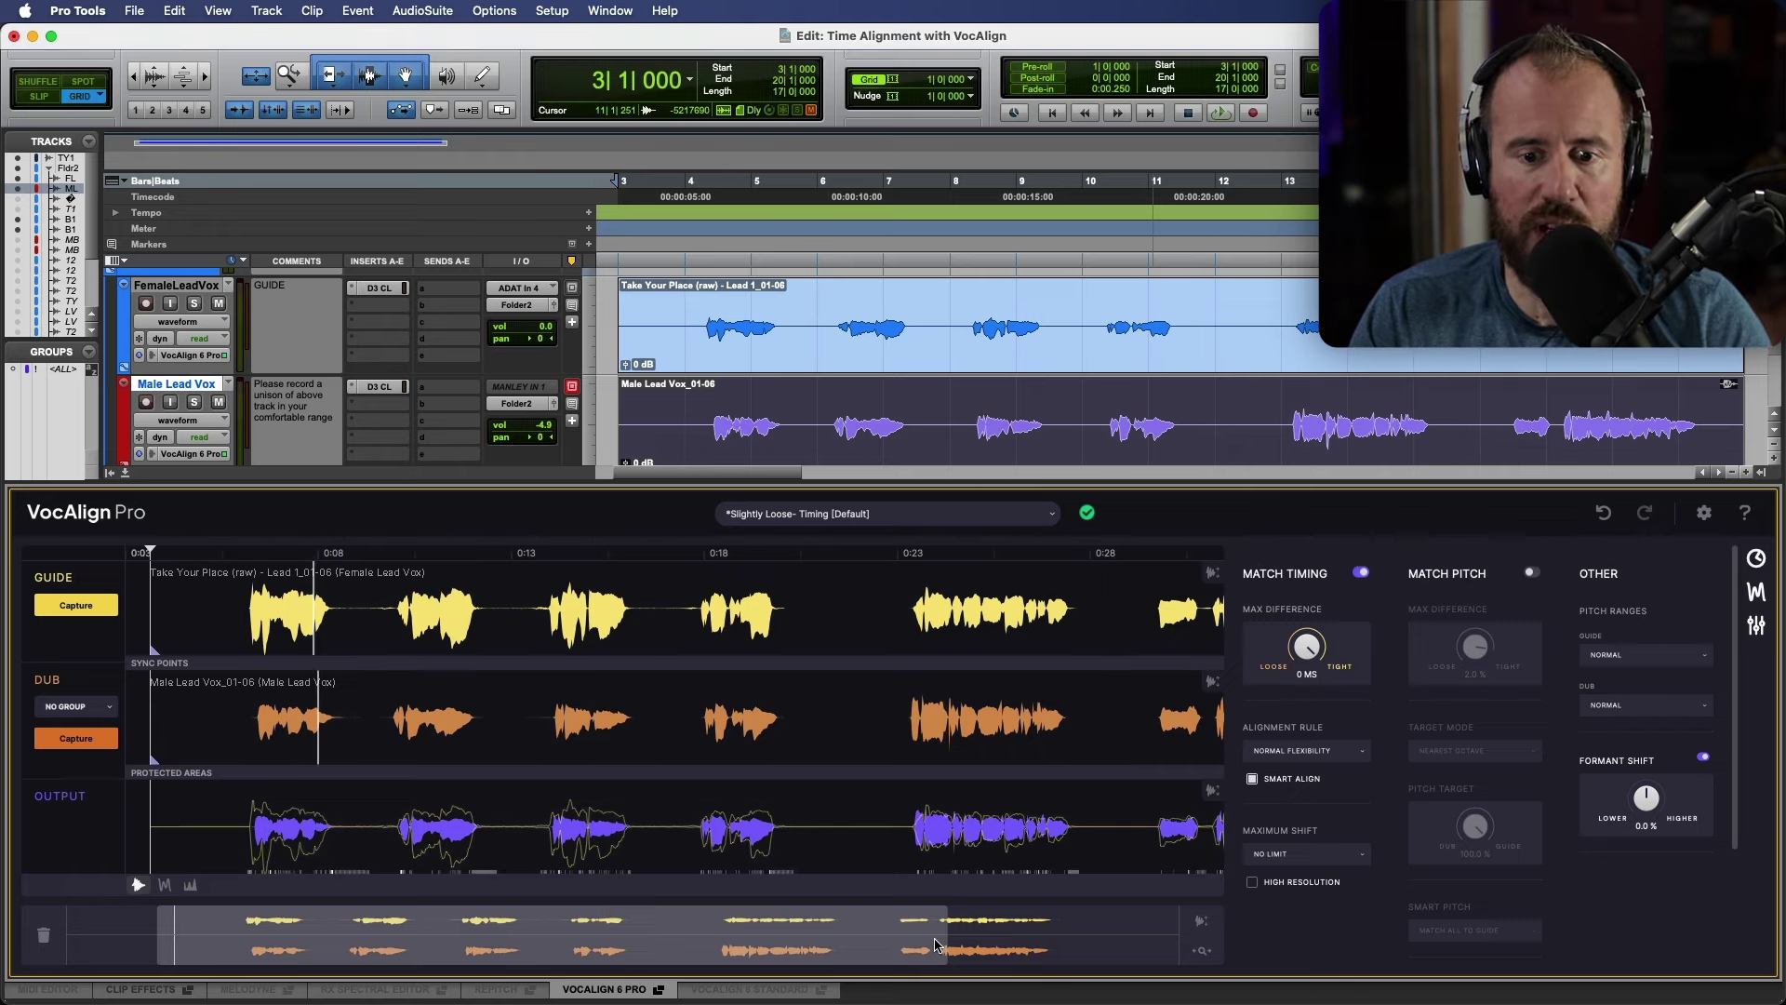
Step: Zoom to 0:03–0:09 and add a sync point linking the first guide phrase start to the dub phrase start
drag(939, 931, 330, 909)
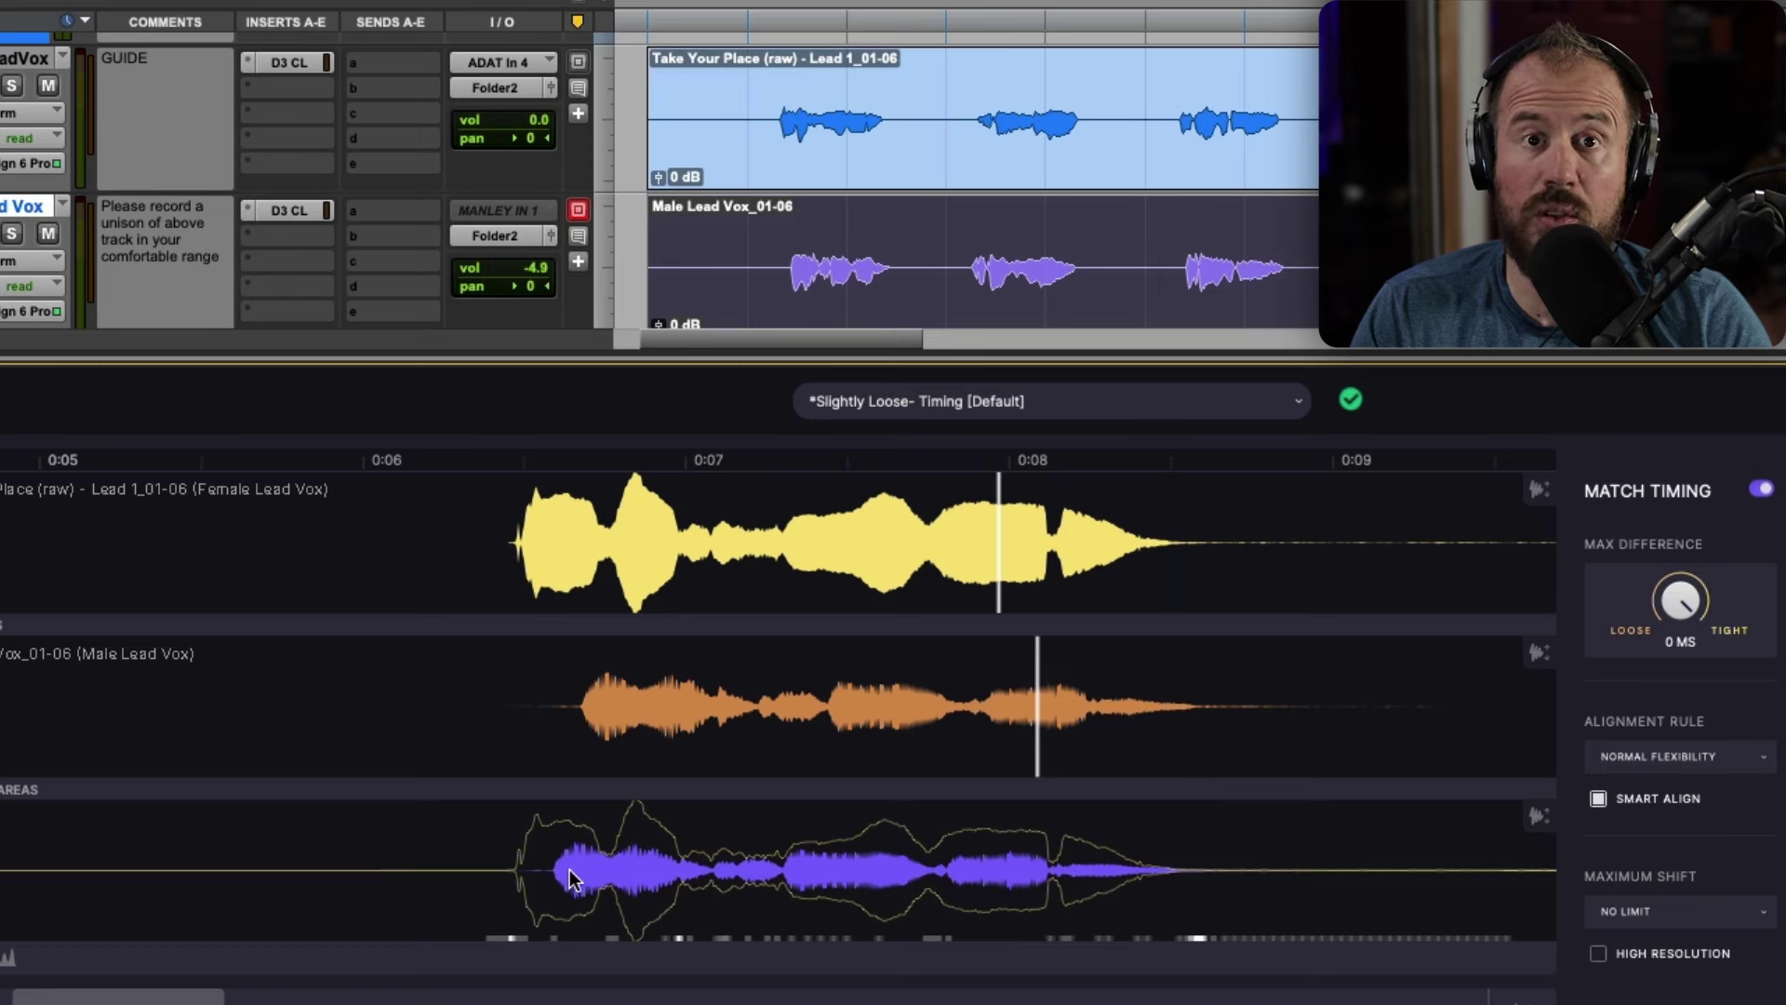
scroll(998, 870, up, 2)
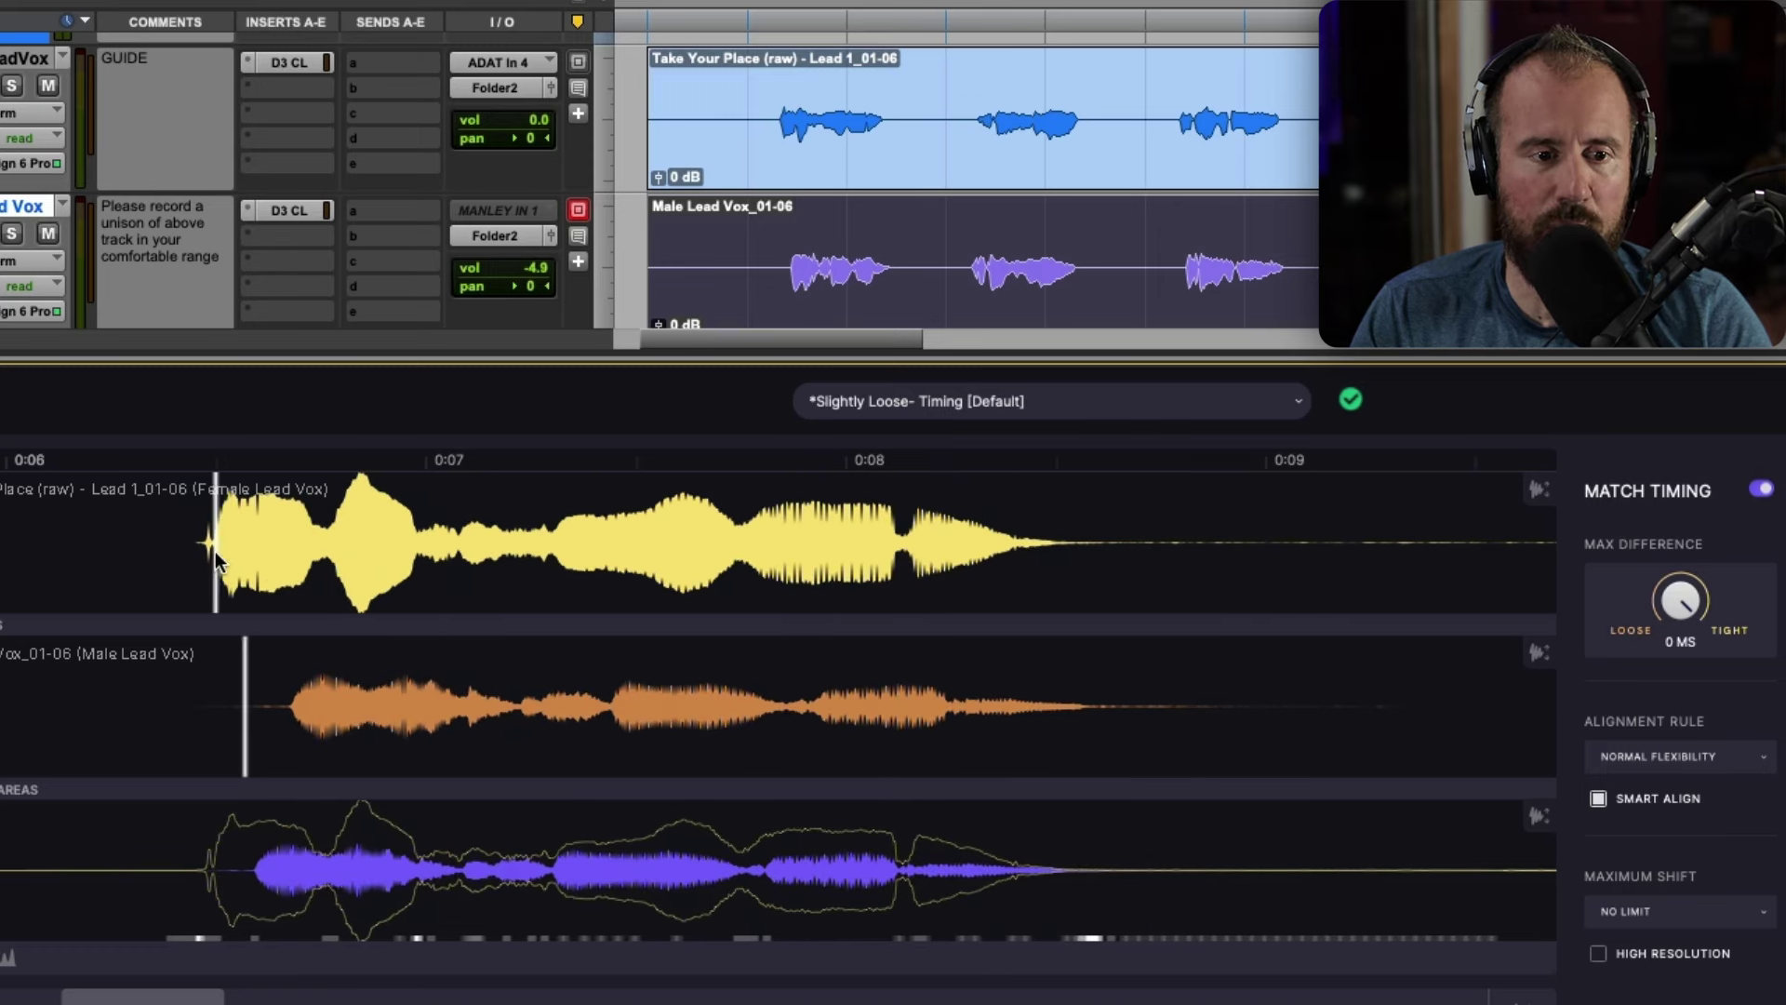
right_click(215, 551)
click(262, 597)
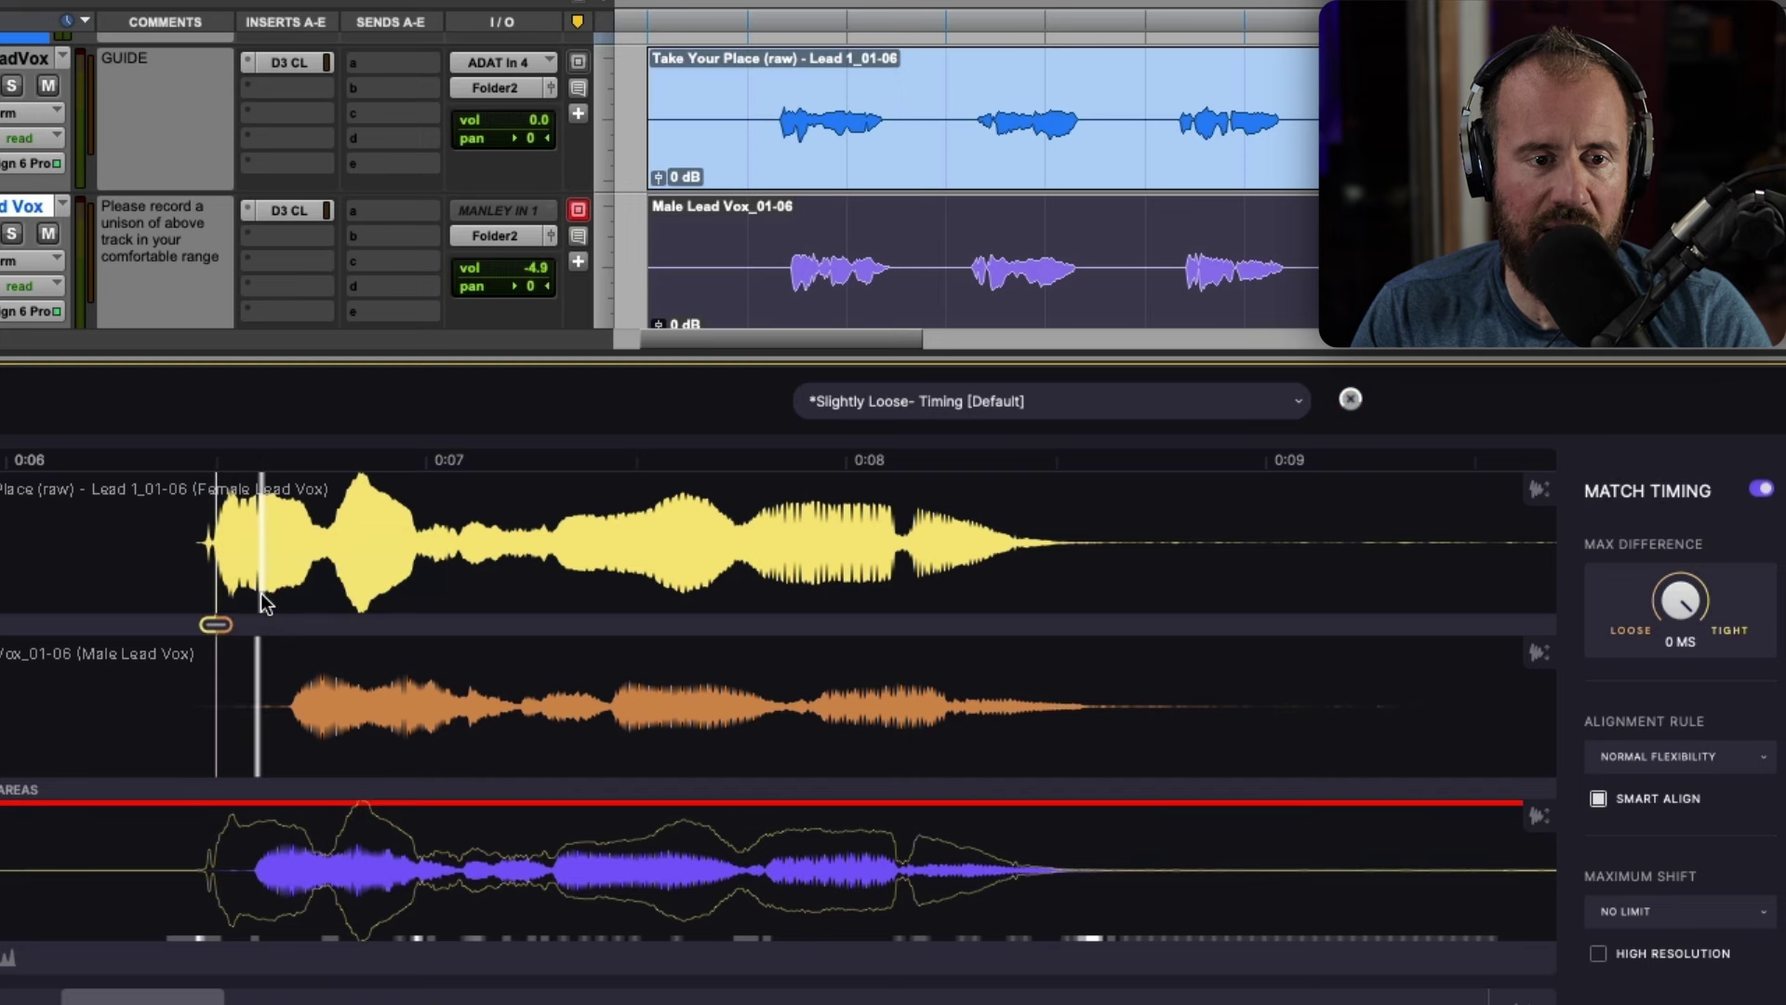
drag(226, 622, 292, 638)
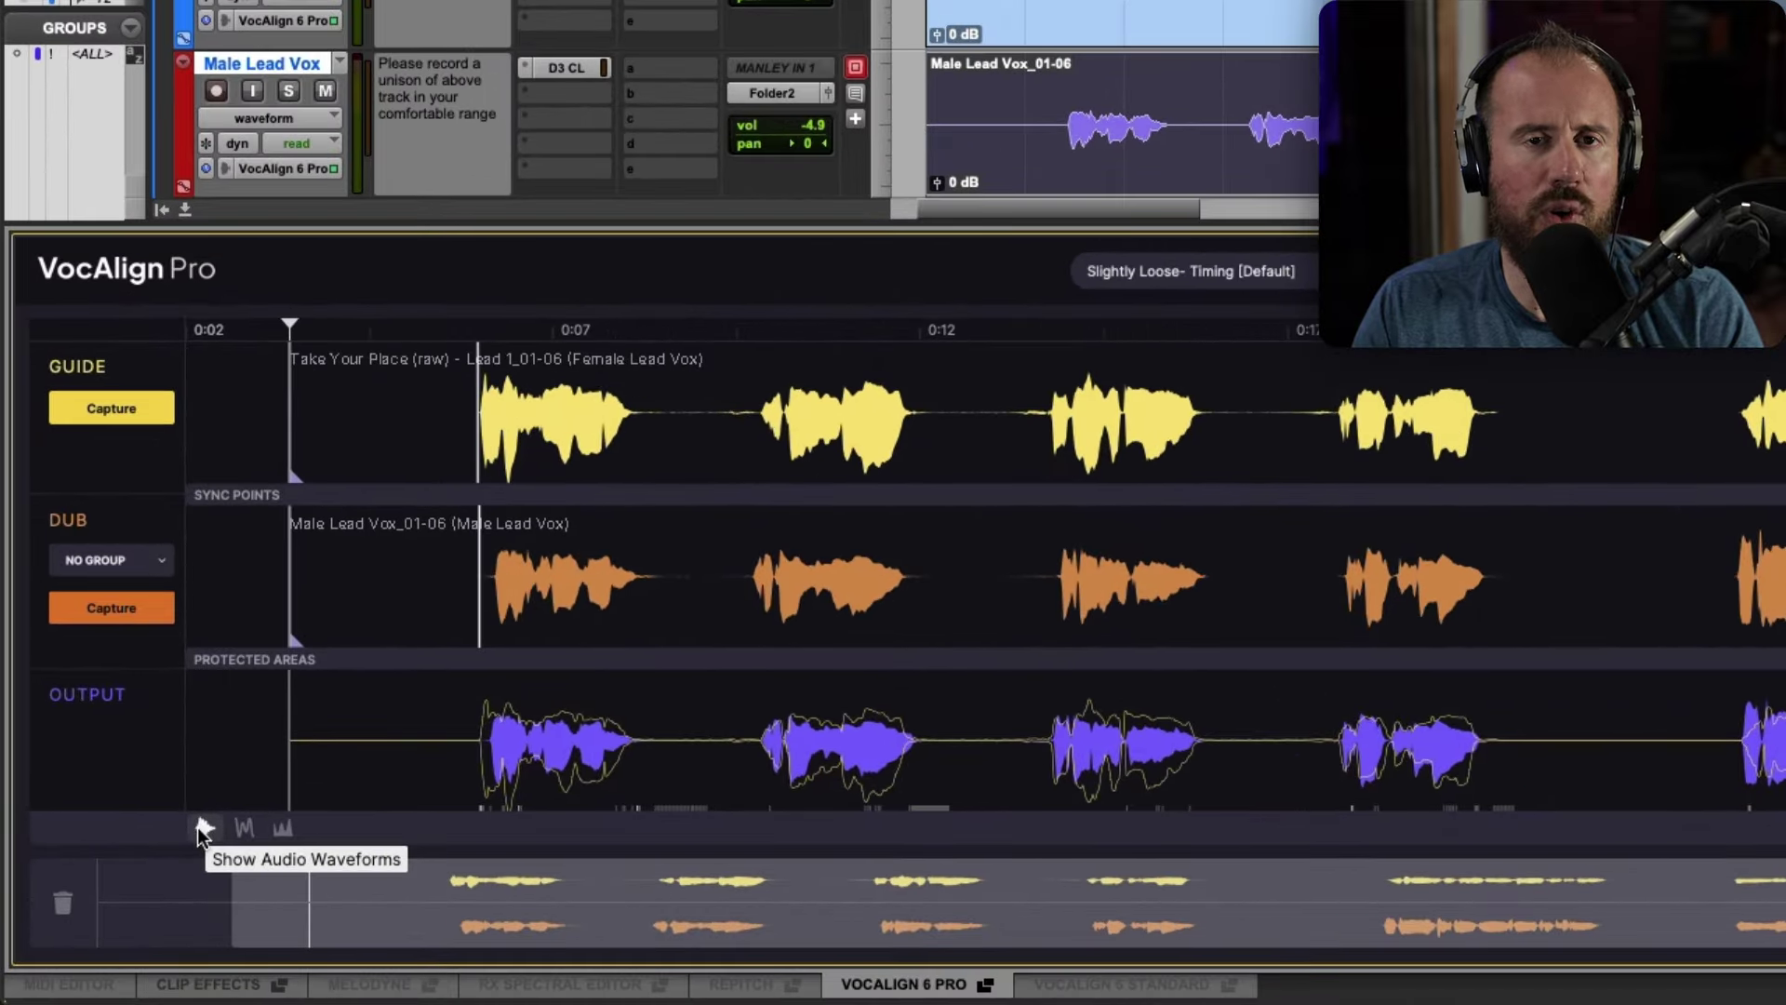
Step: Show the waveforms, zoom the lanes to 0:13–0:20 and hide the timing settings
click(203, 828)
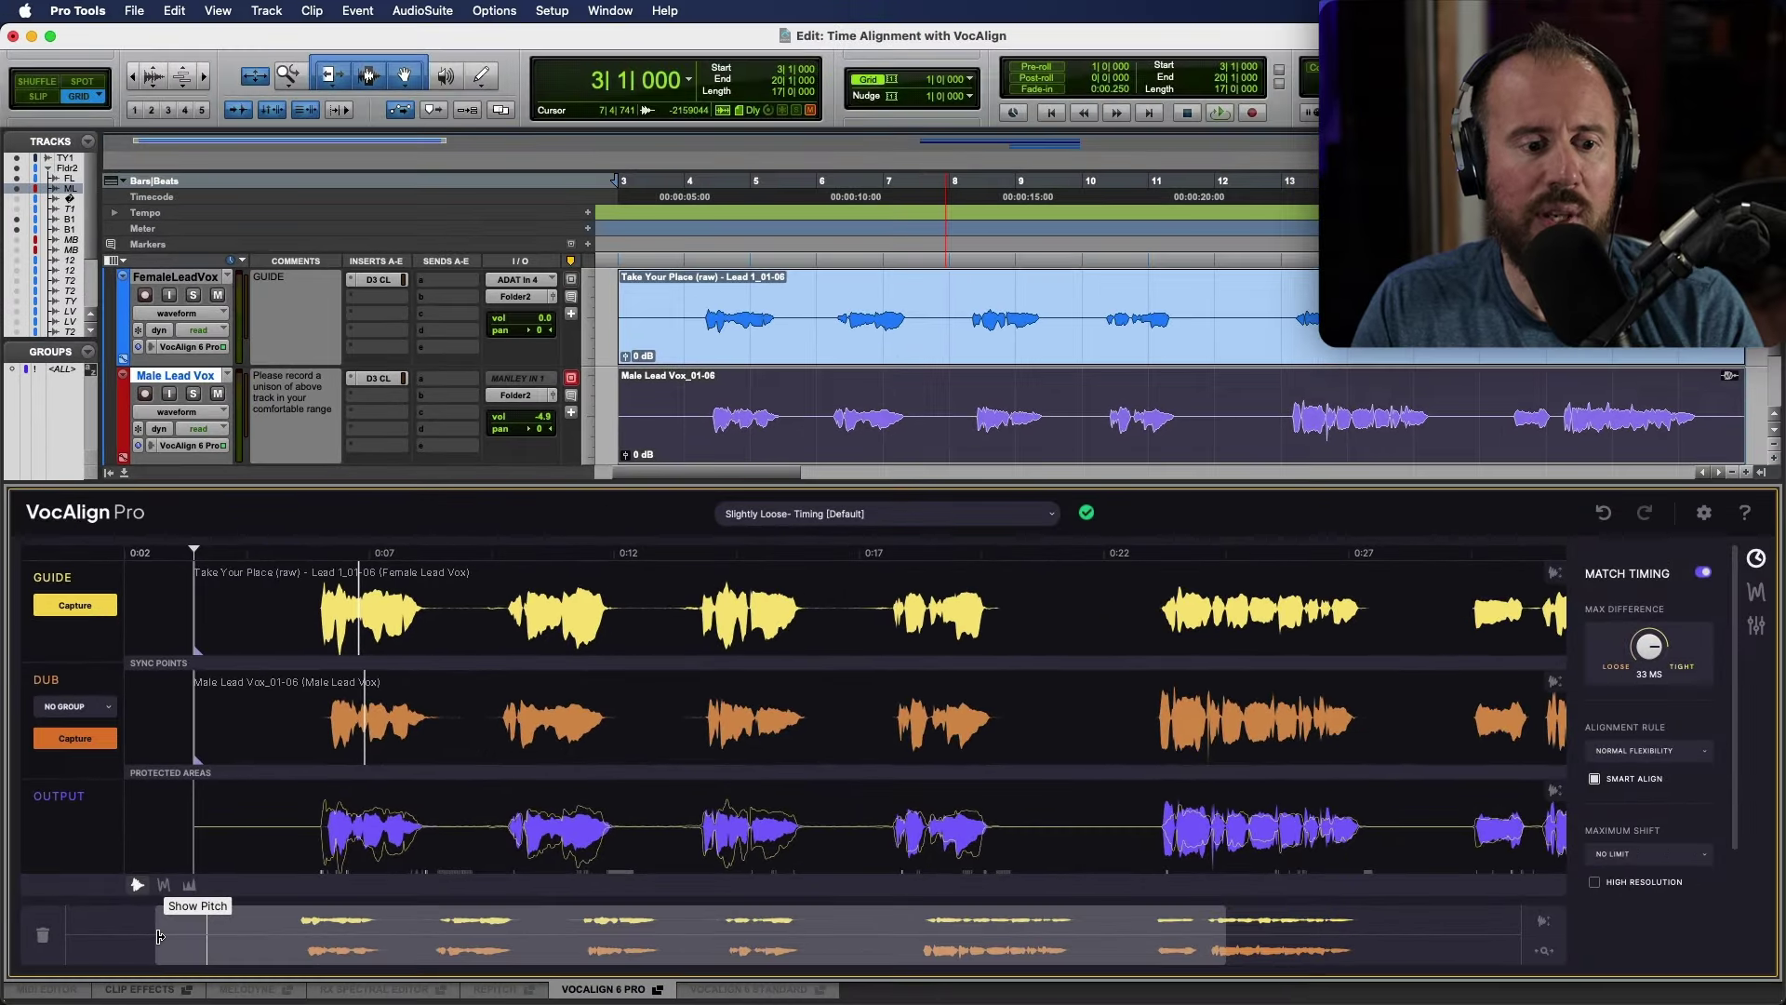
drag(229, 897, 438, 897)
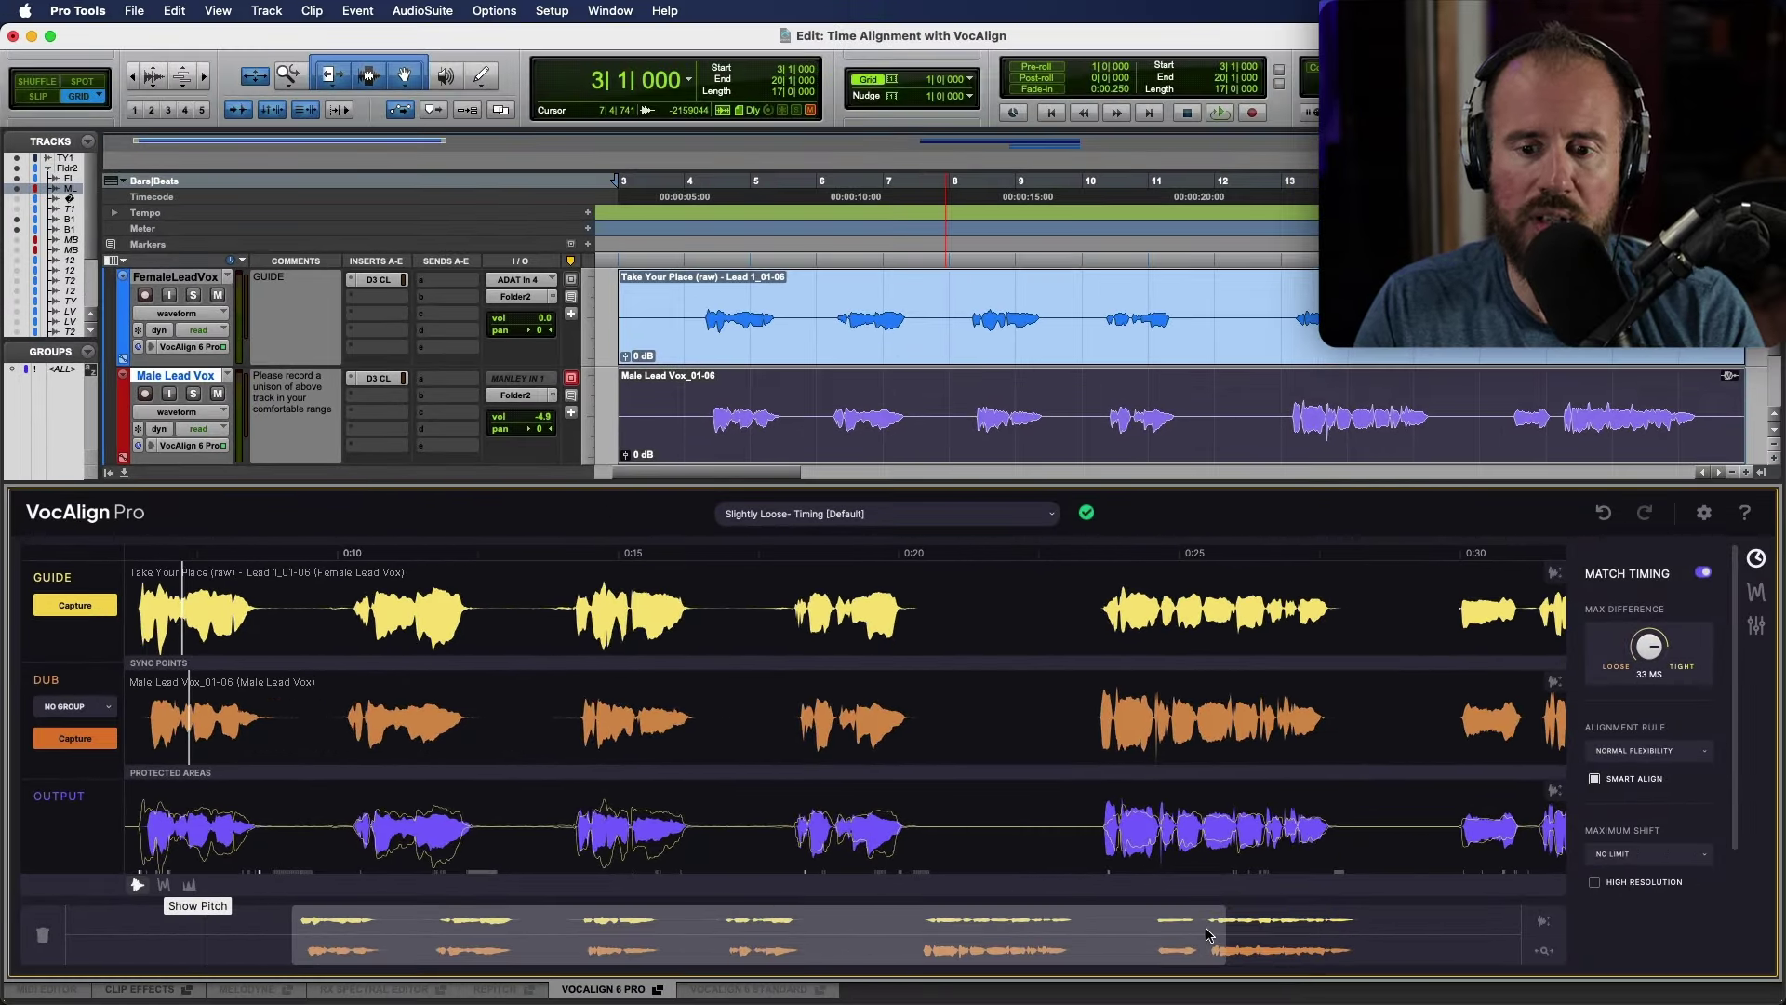
drag(1222, 932, 678, 950)
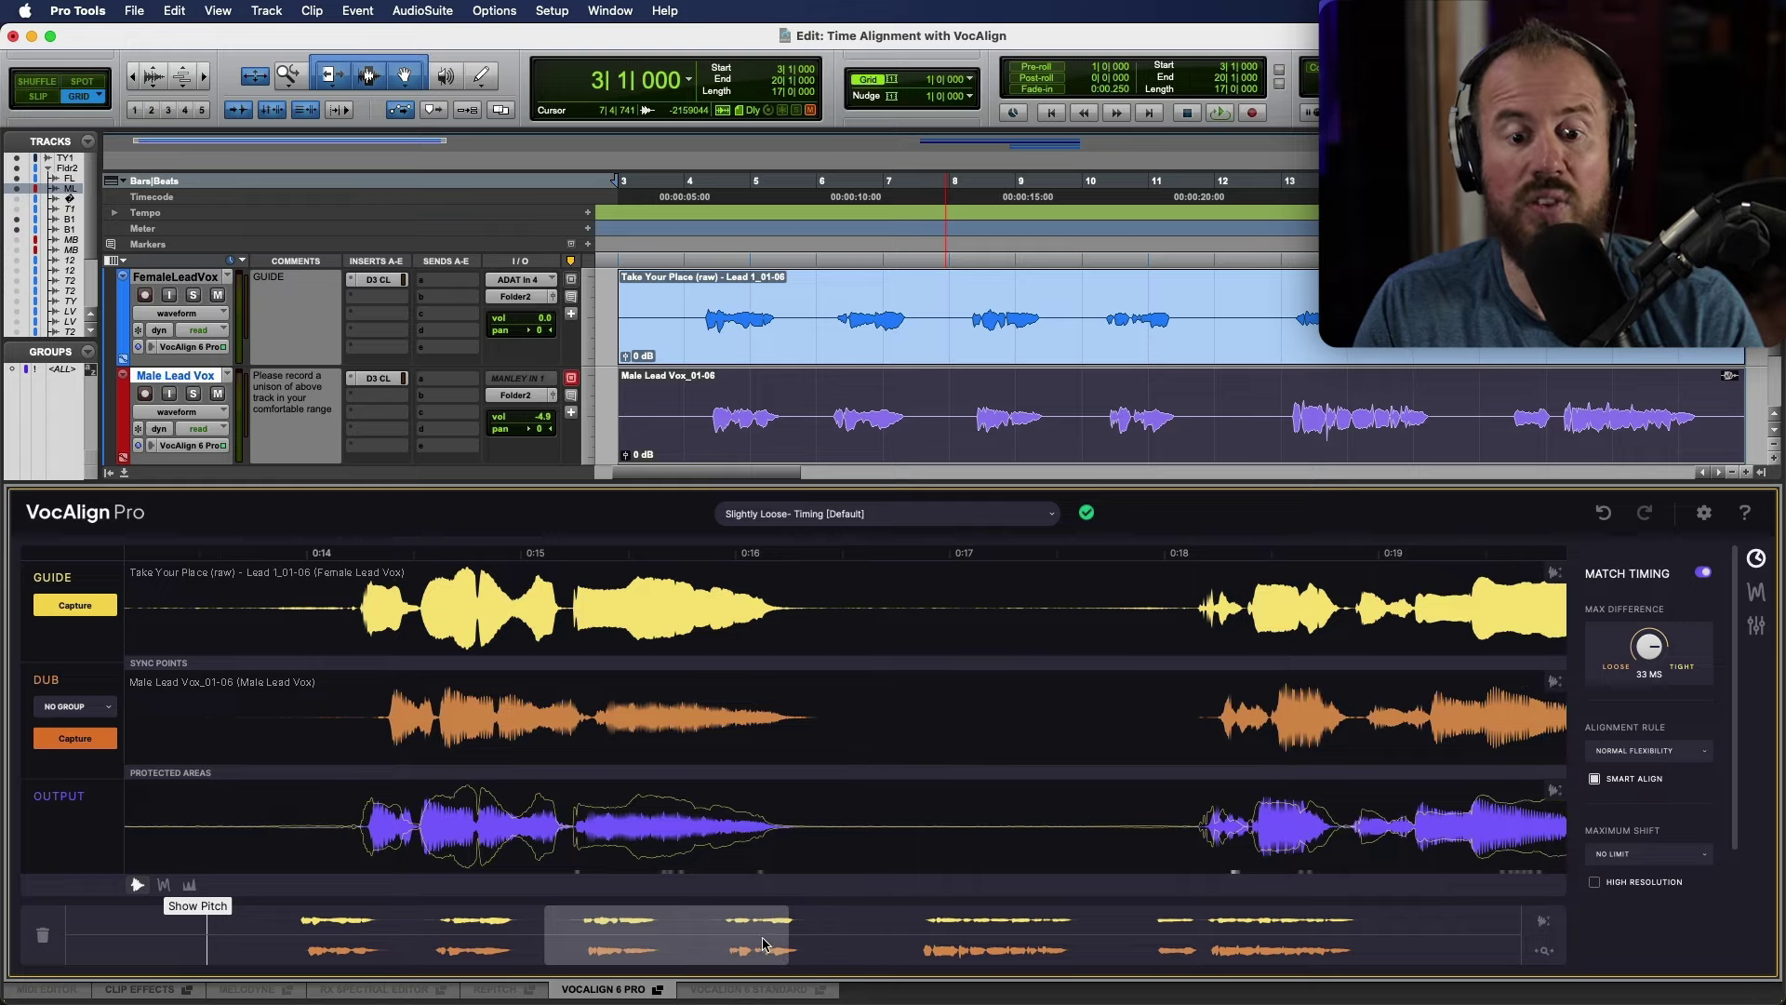
drag(789, 940, 809, 940)
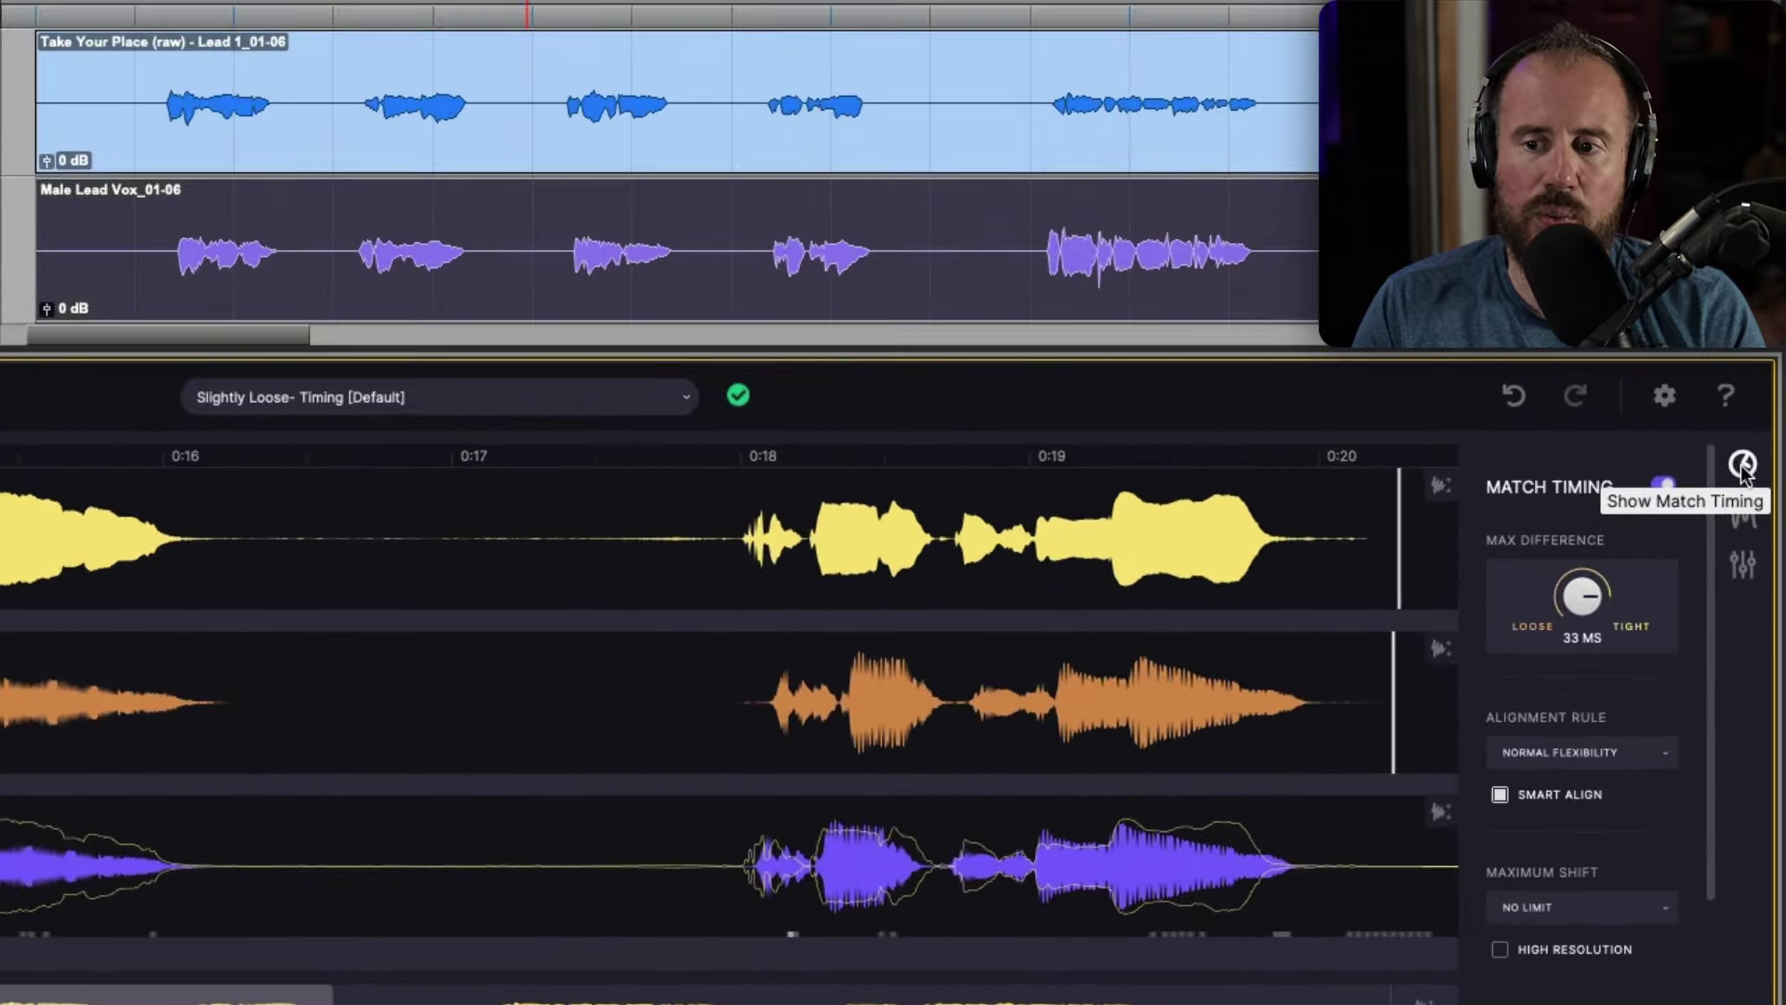
click(1741, 465)
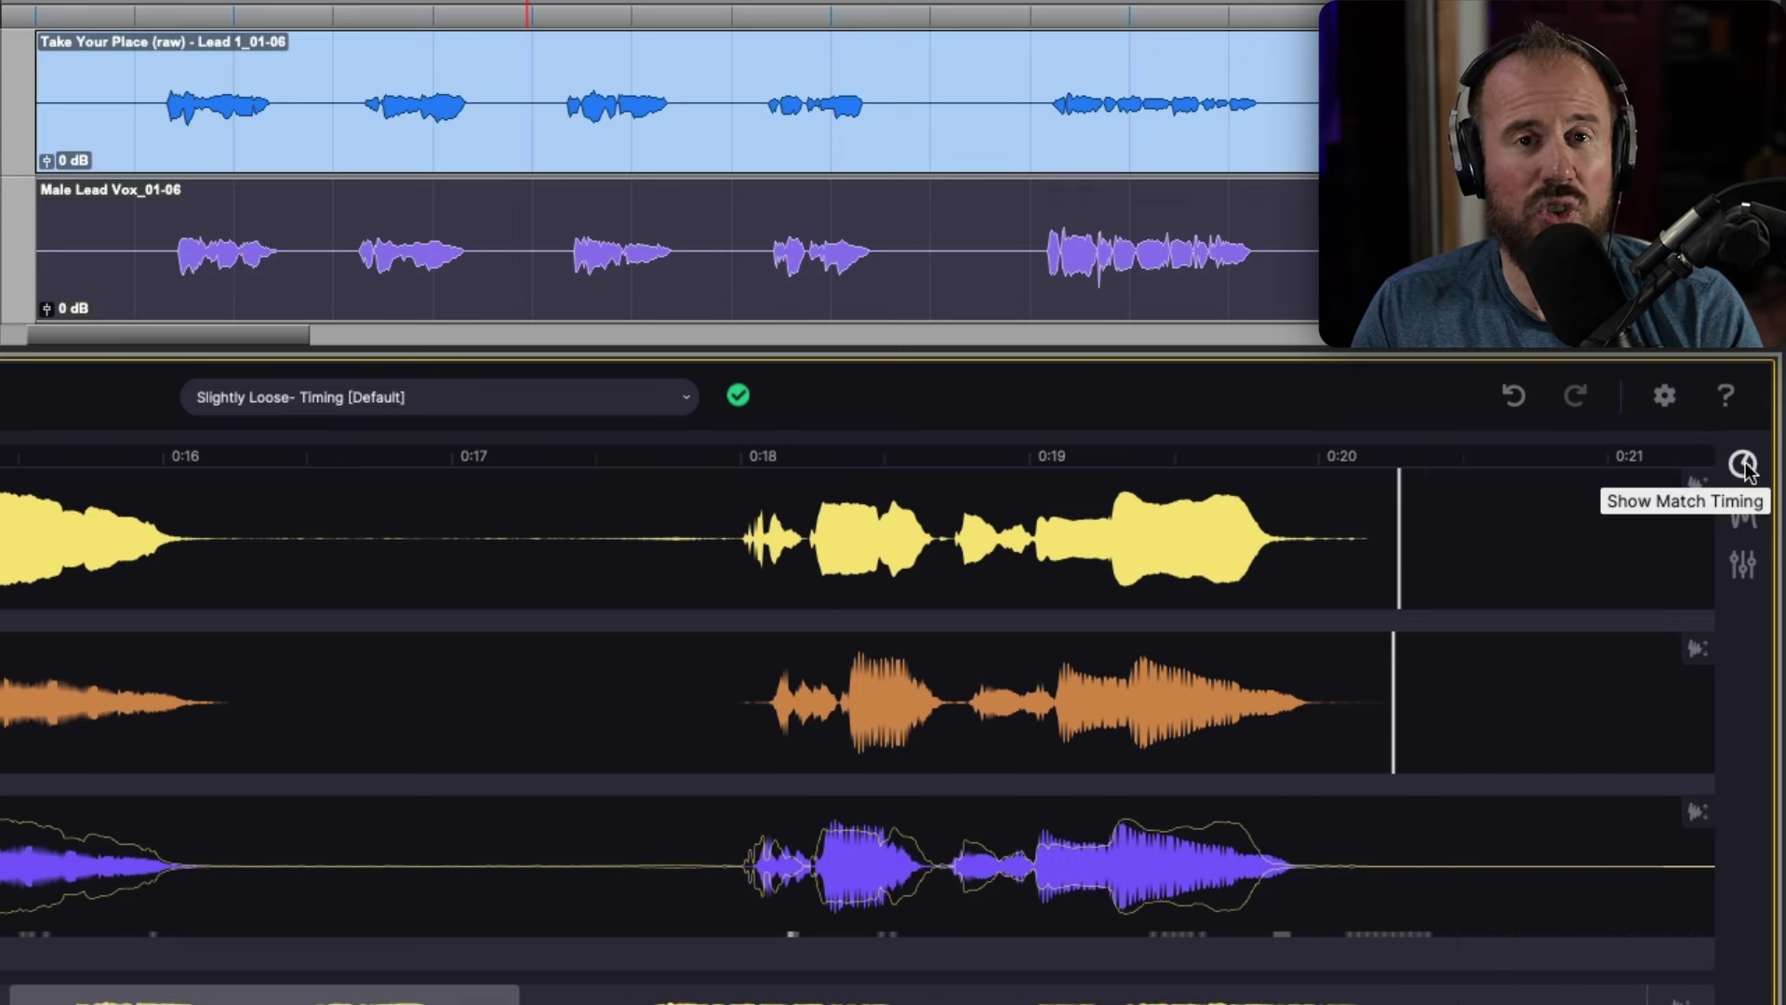
Step: Bring the Match Timing settings panel back into view
click(1742, 465)
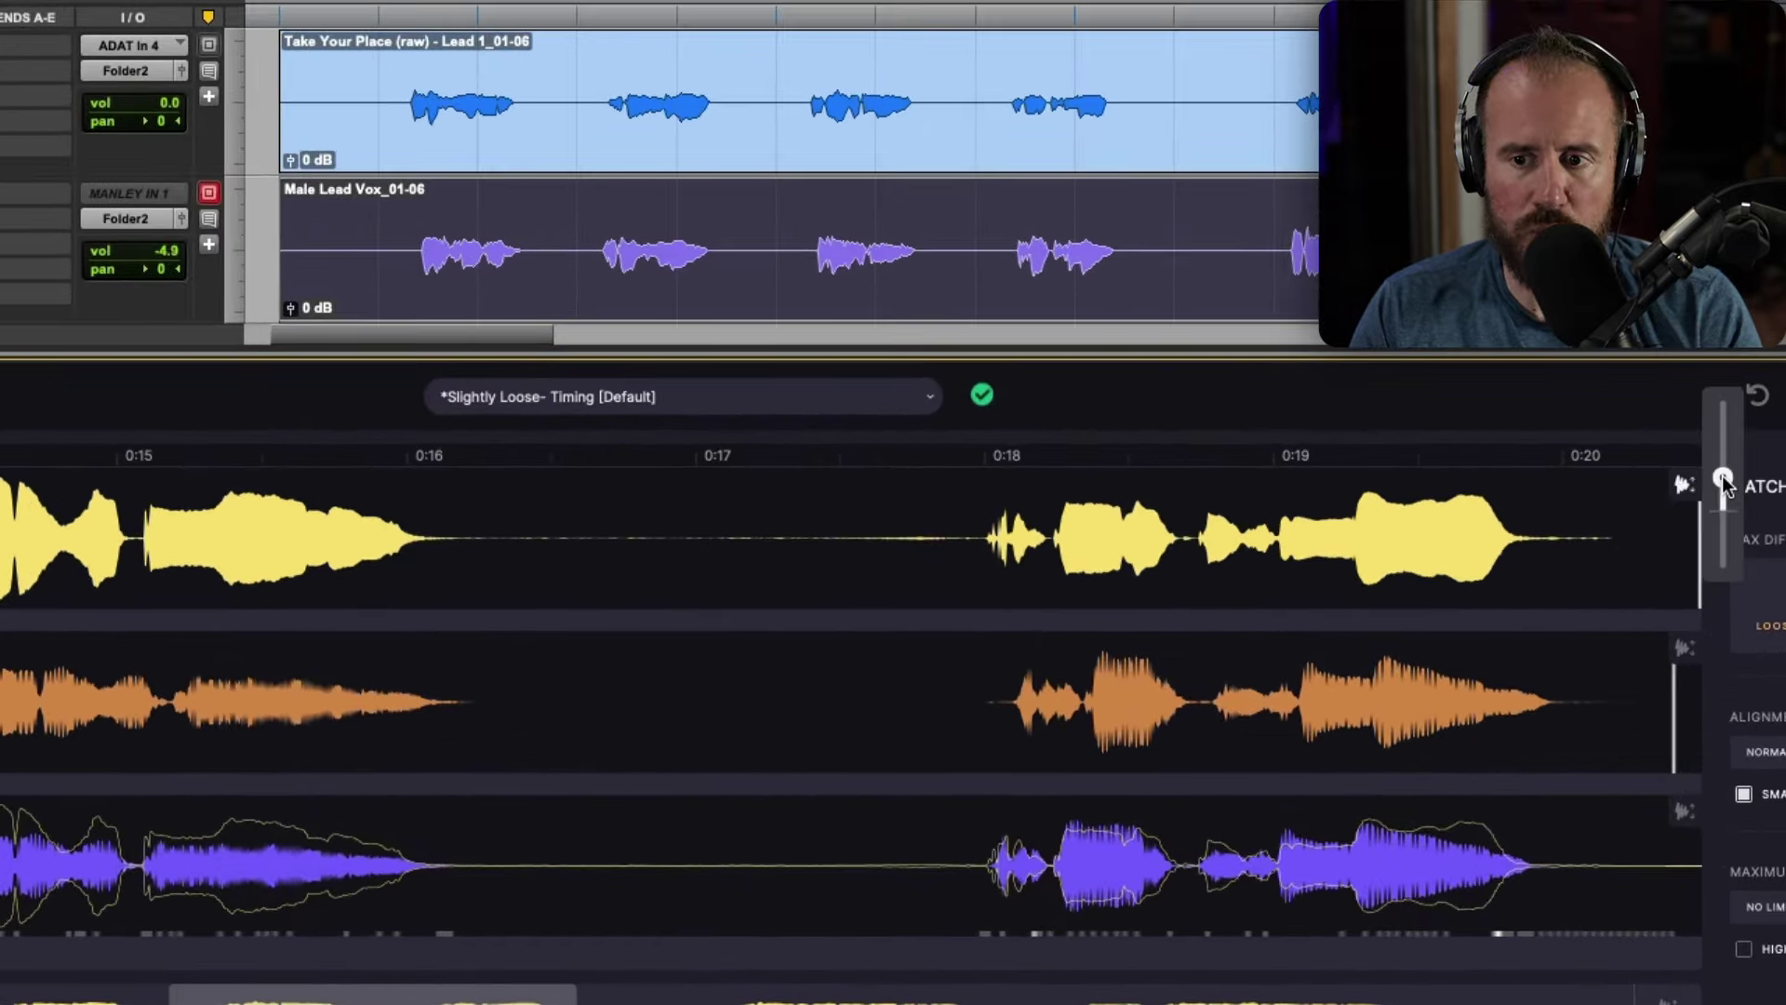
Step: Shrink the waveform display height in the lanes with the vertical zoom sliders
drag(1723, 480, 1726, 491)
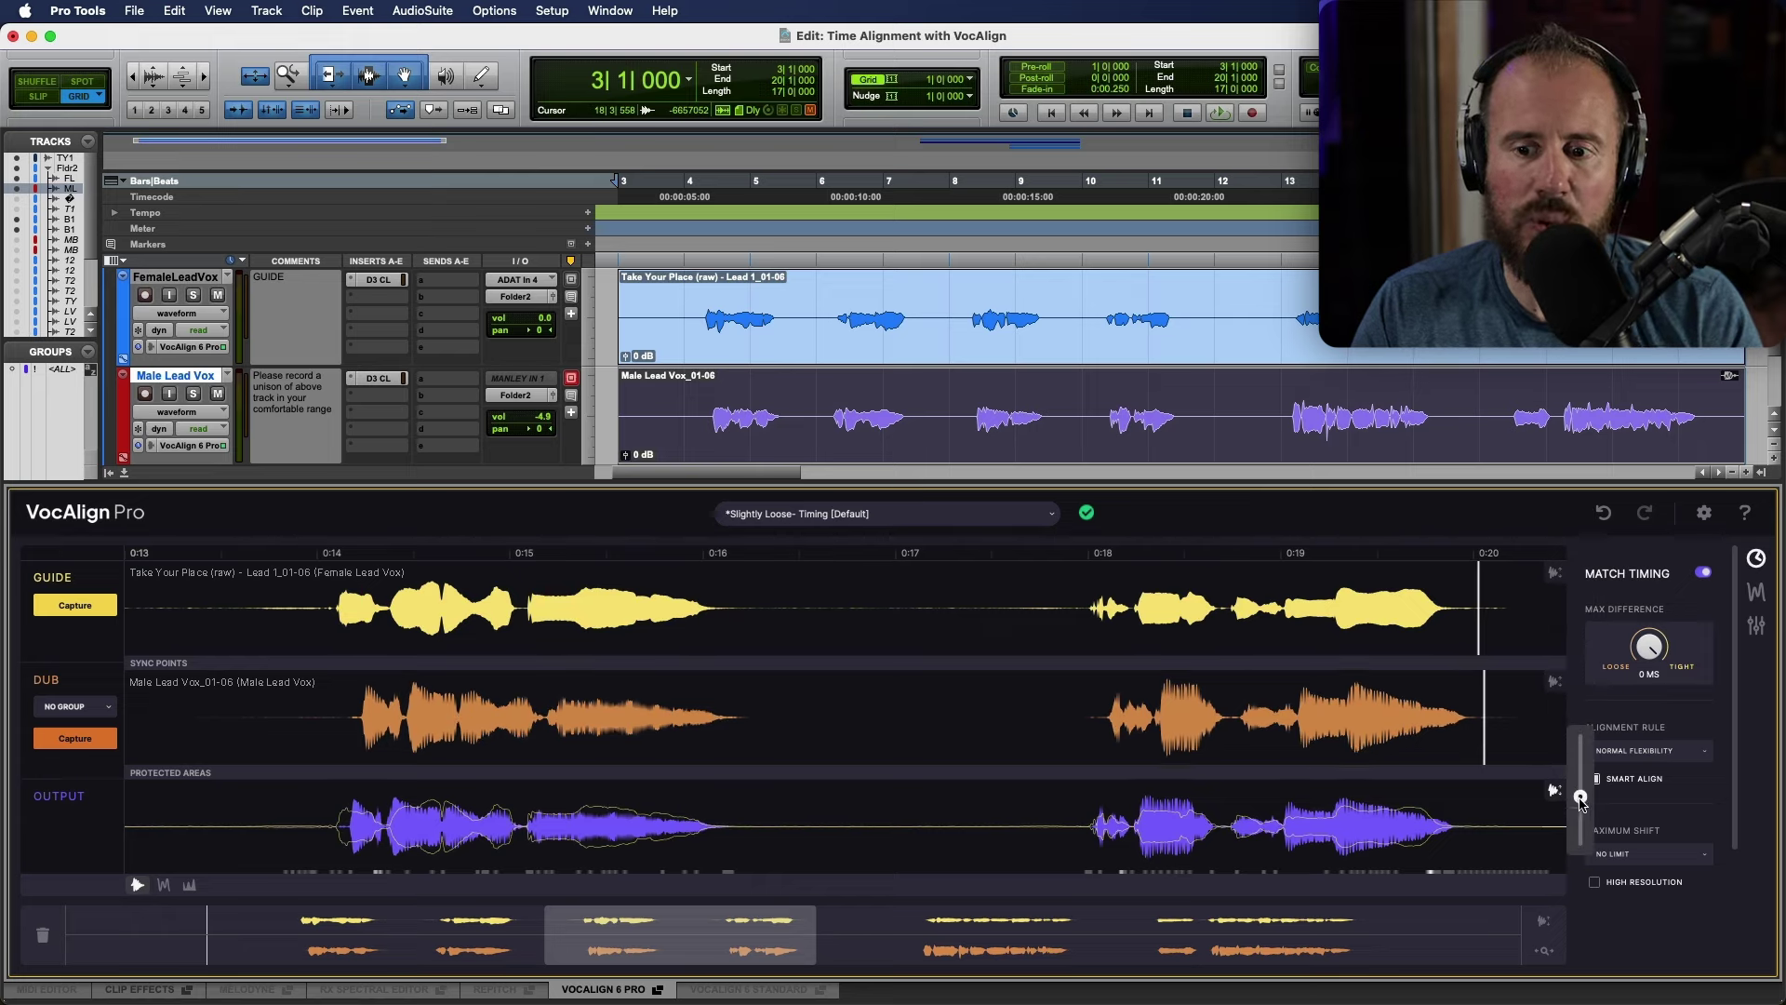
drag(1580, 800, 1580, 812)
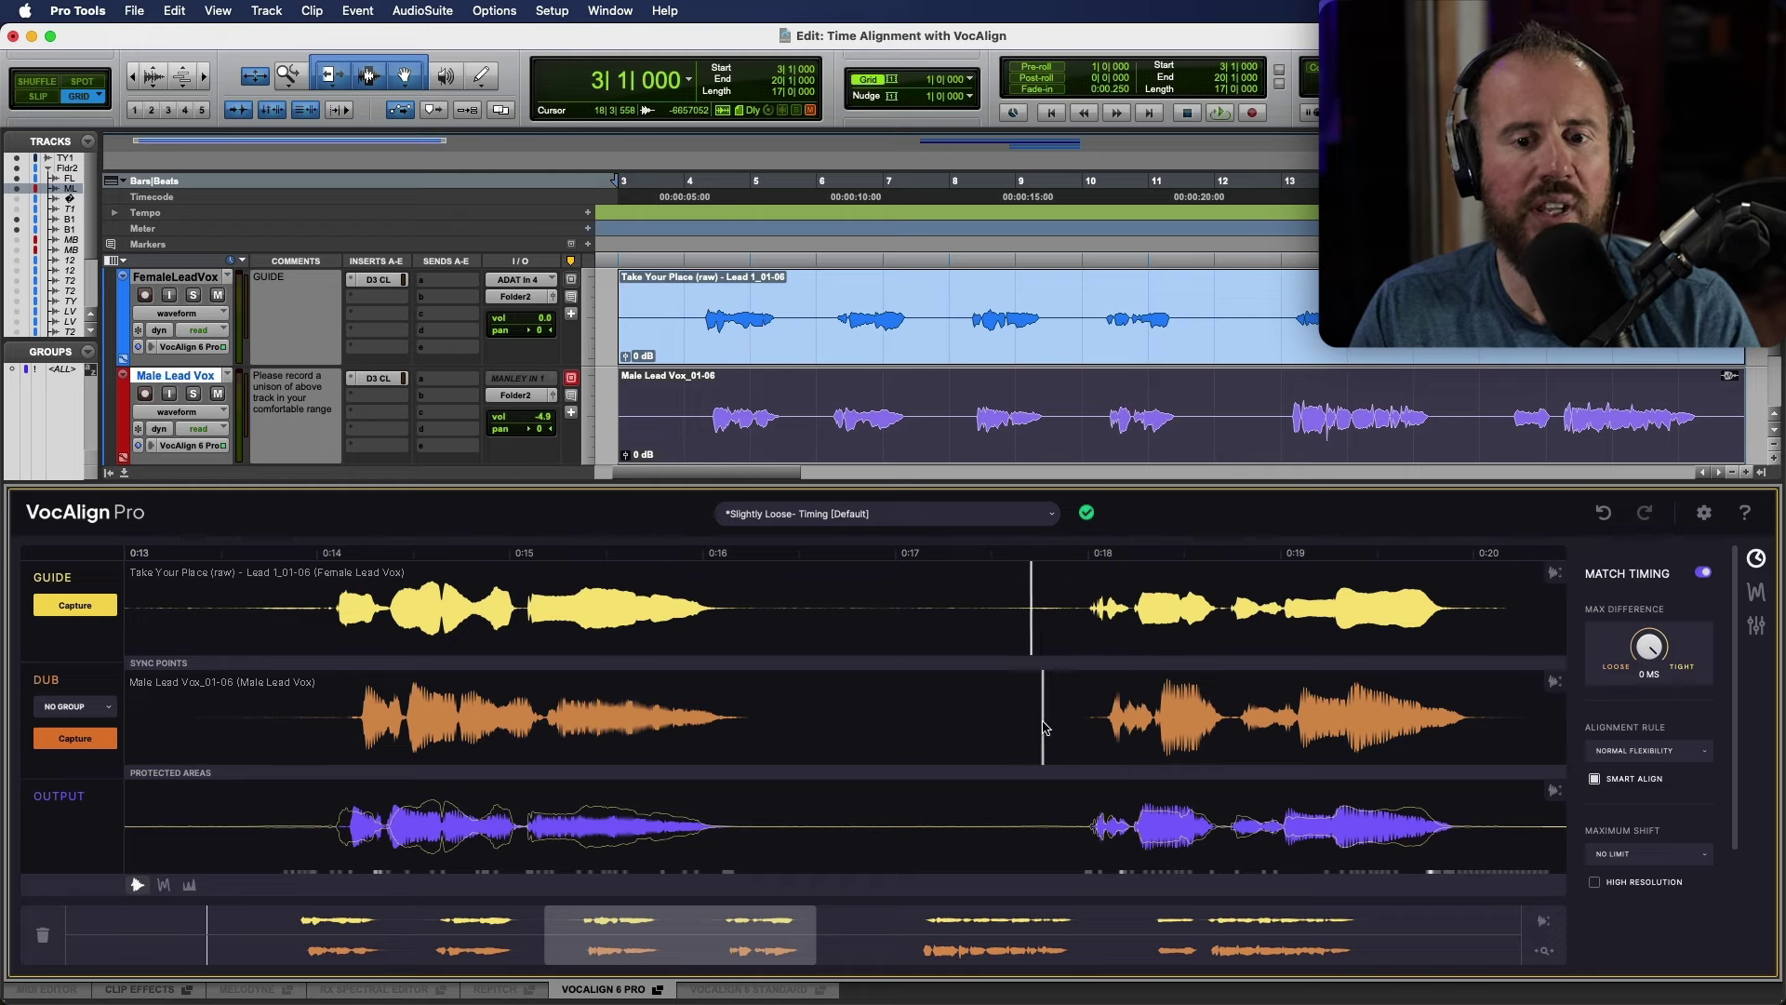
Step: Protect the timing of the dub passage from about 0:18.8 to 0:20.6
drag(719, 934, 795, 935)
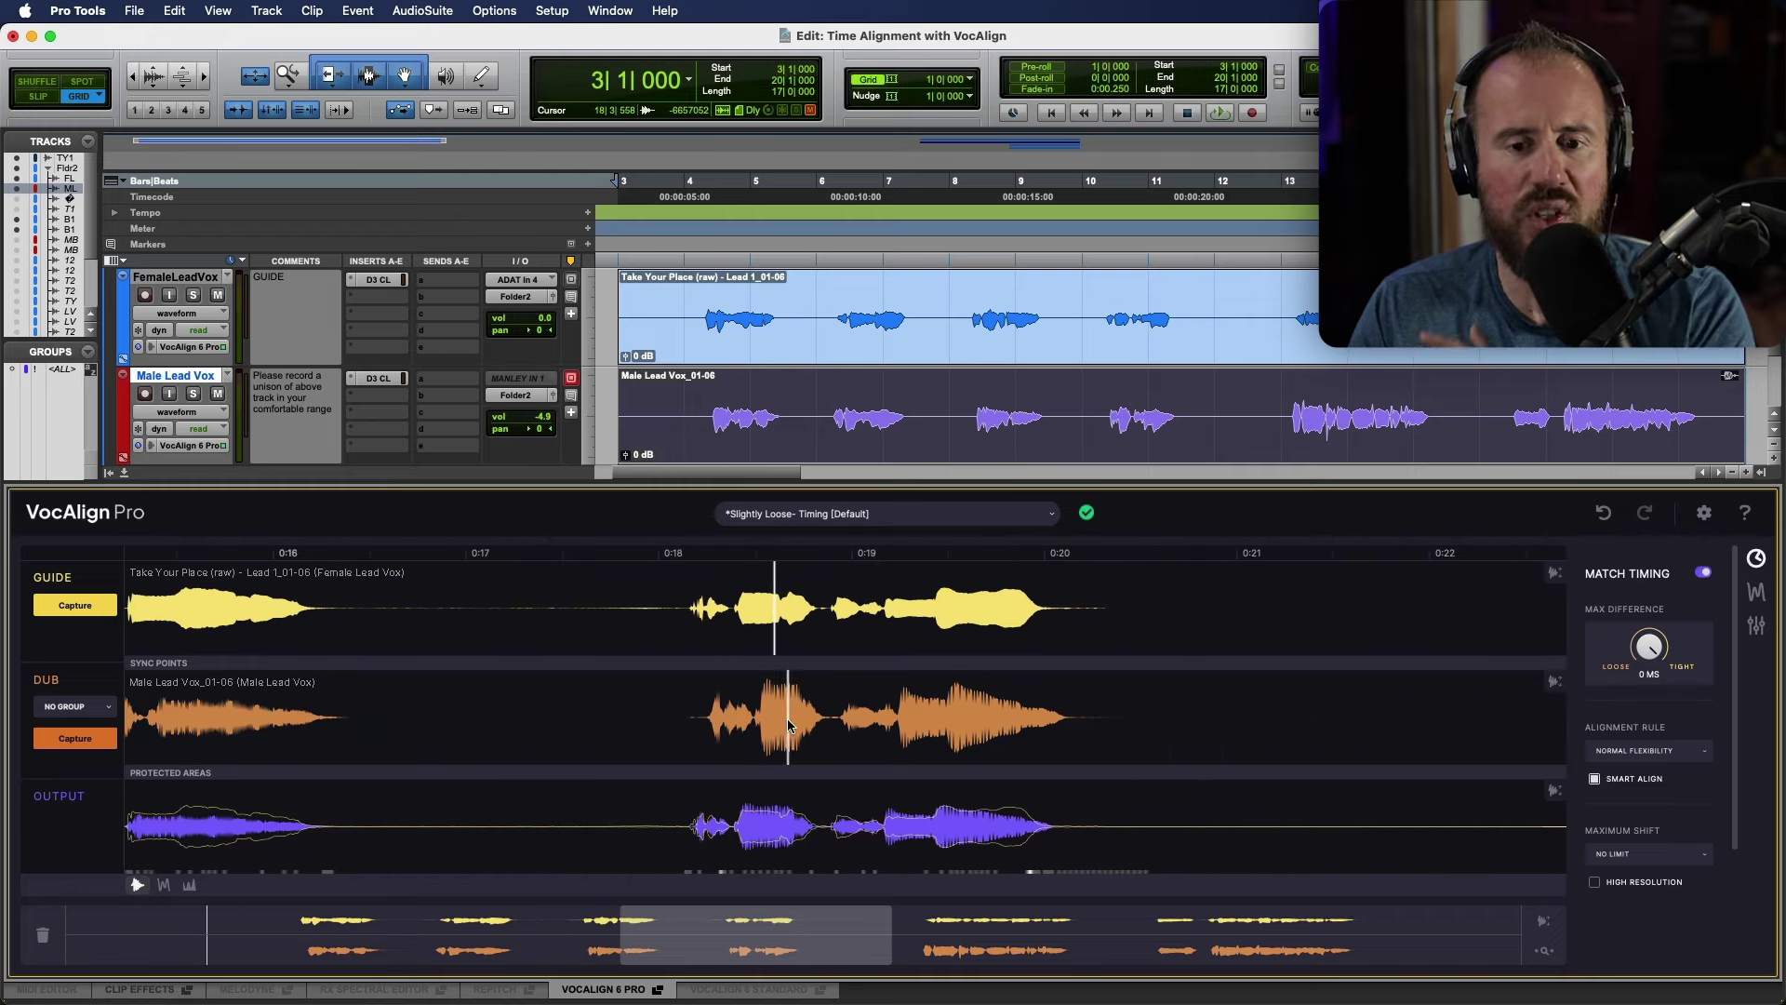
right_click(859, 721)
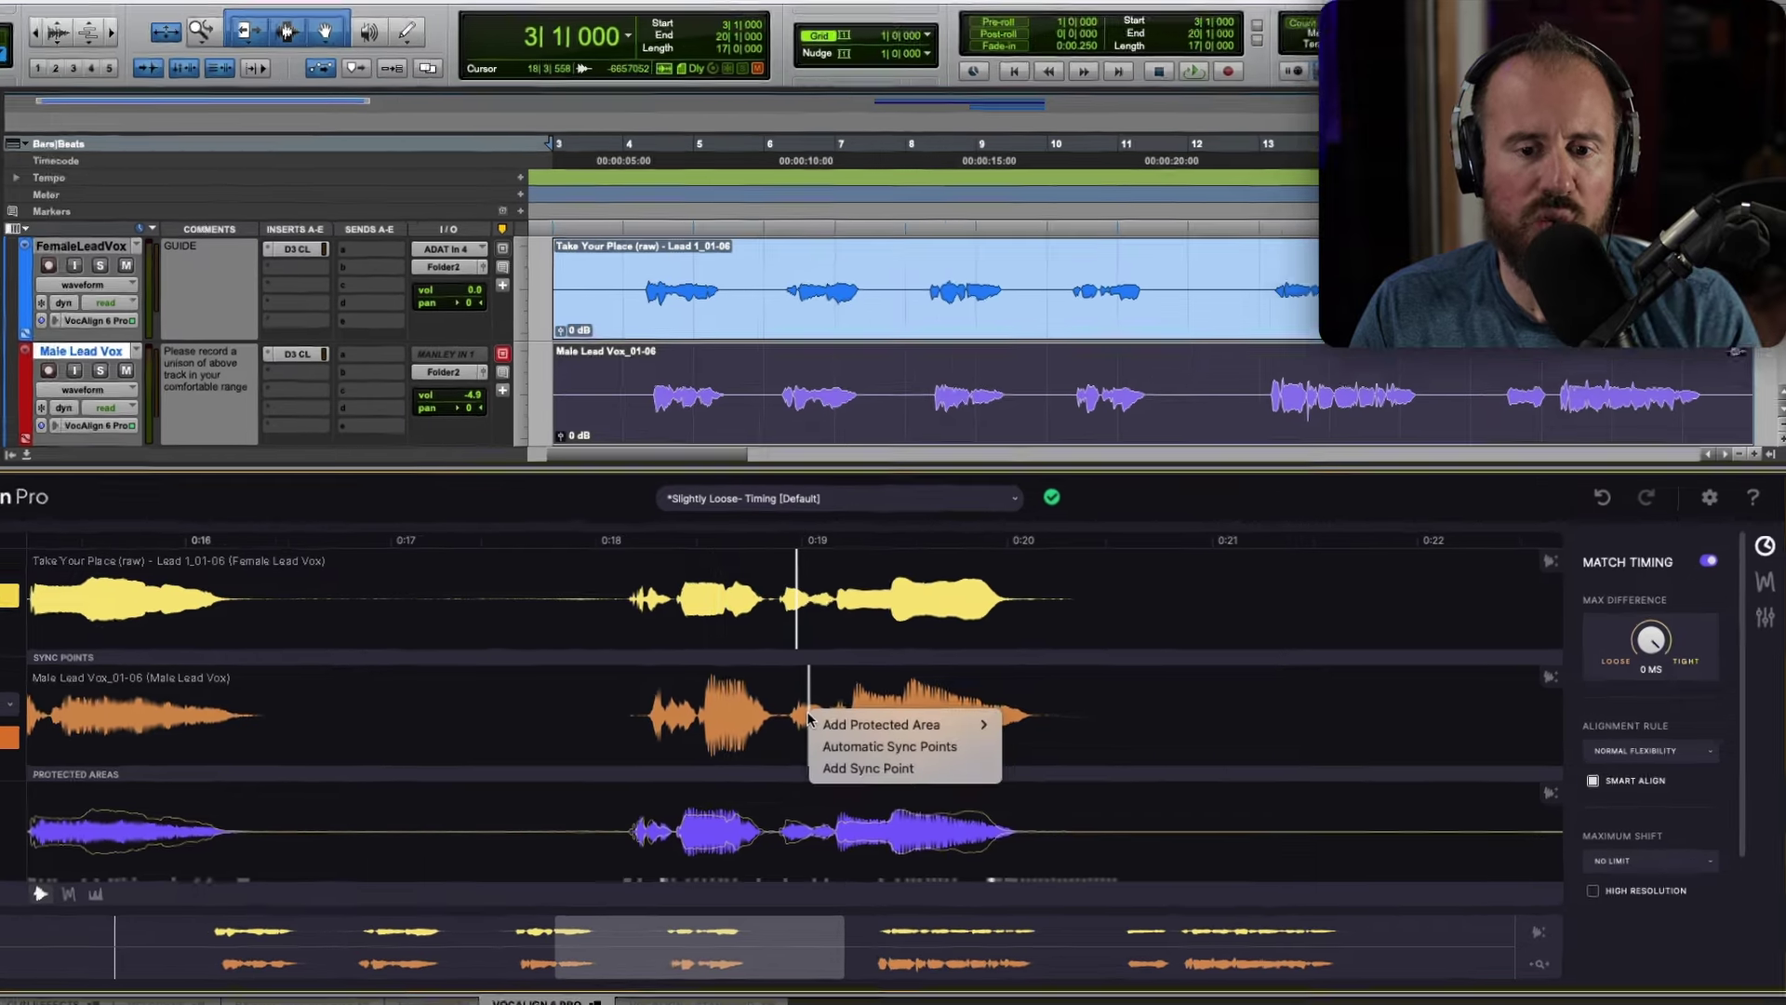
mouse_move(852, 722)
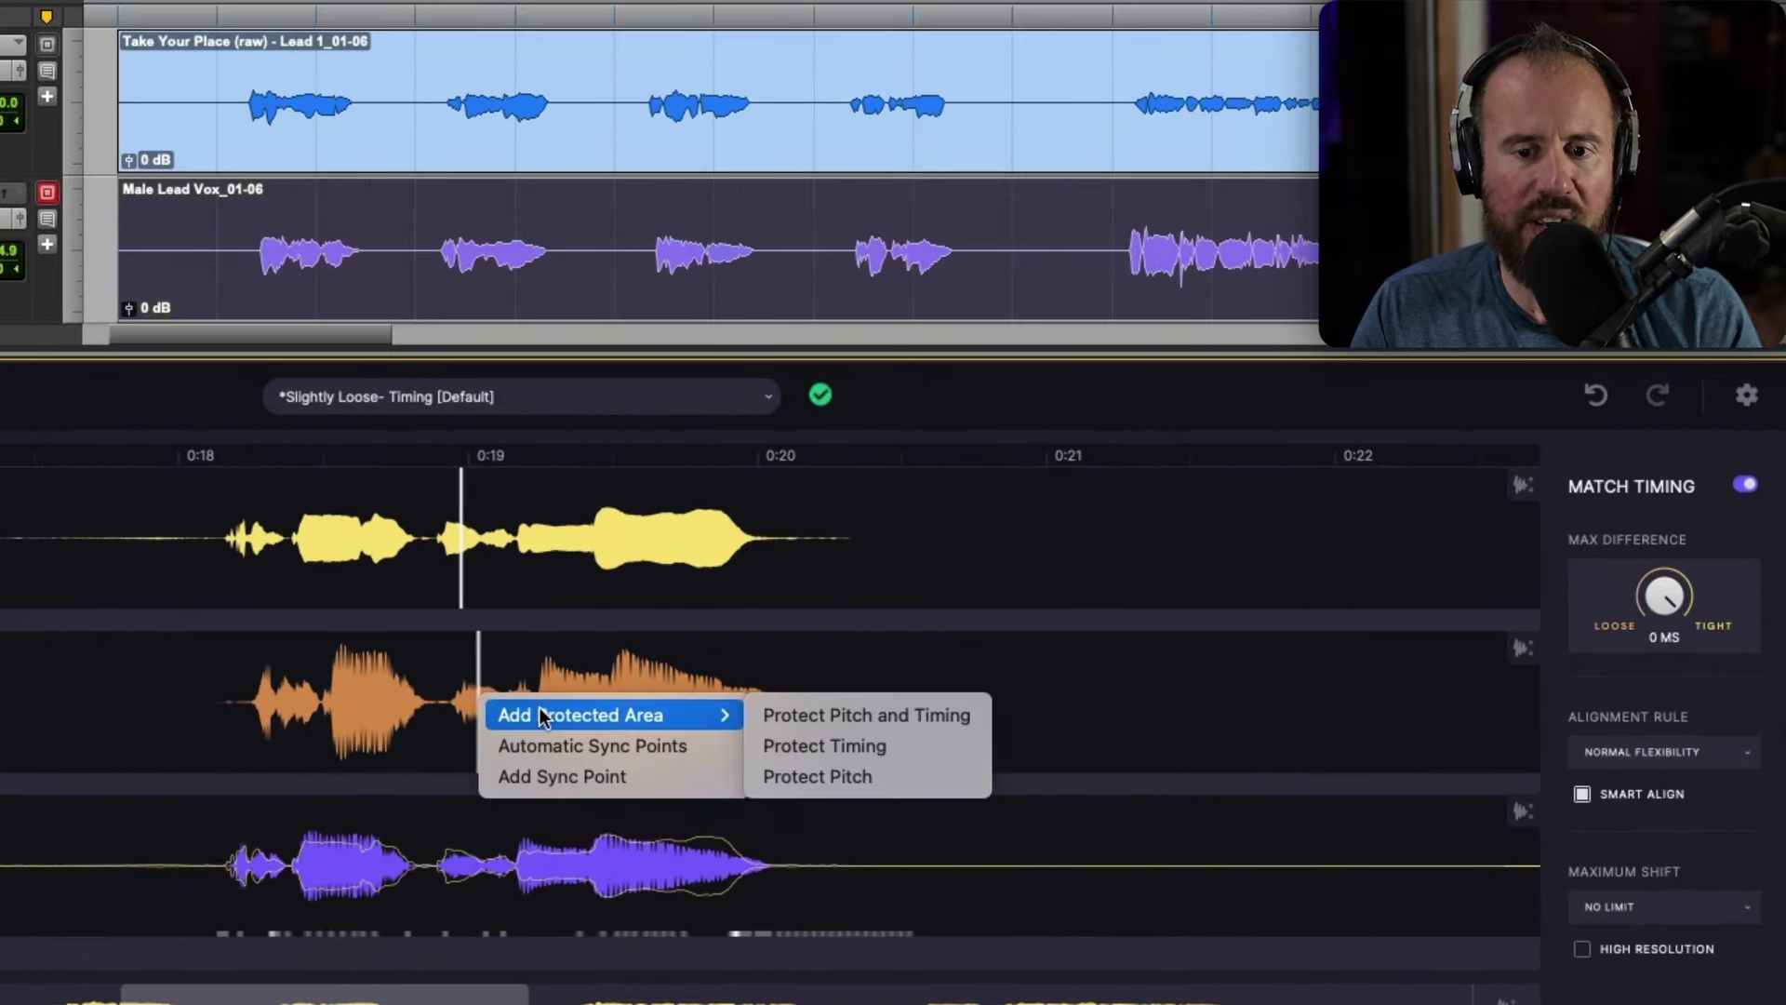
click(863, 746)
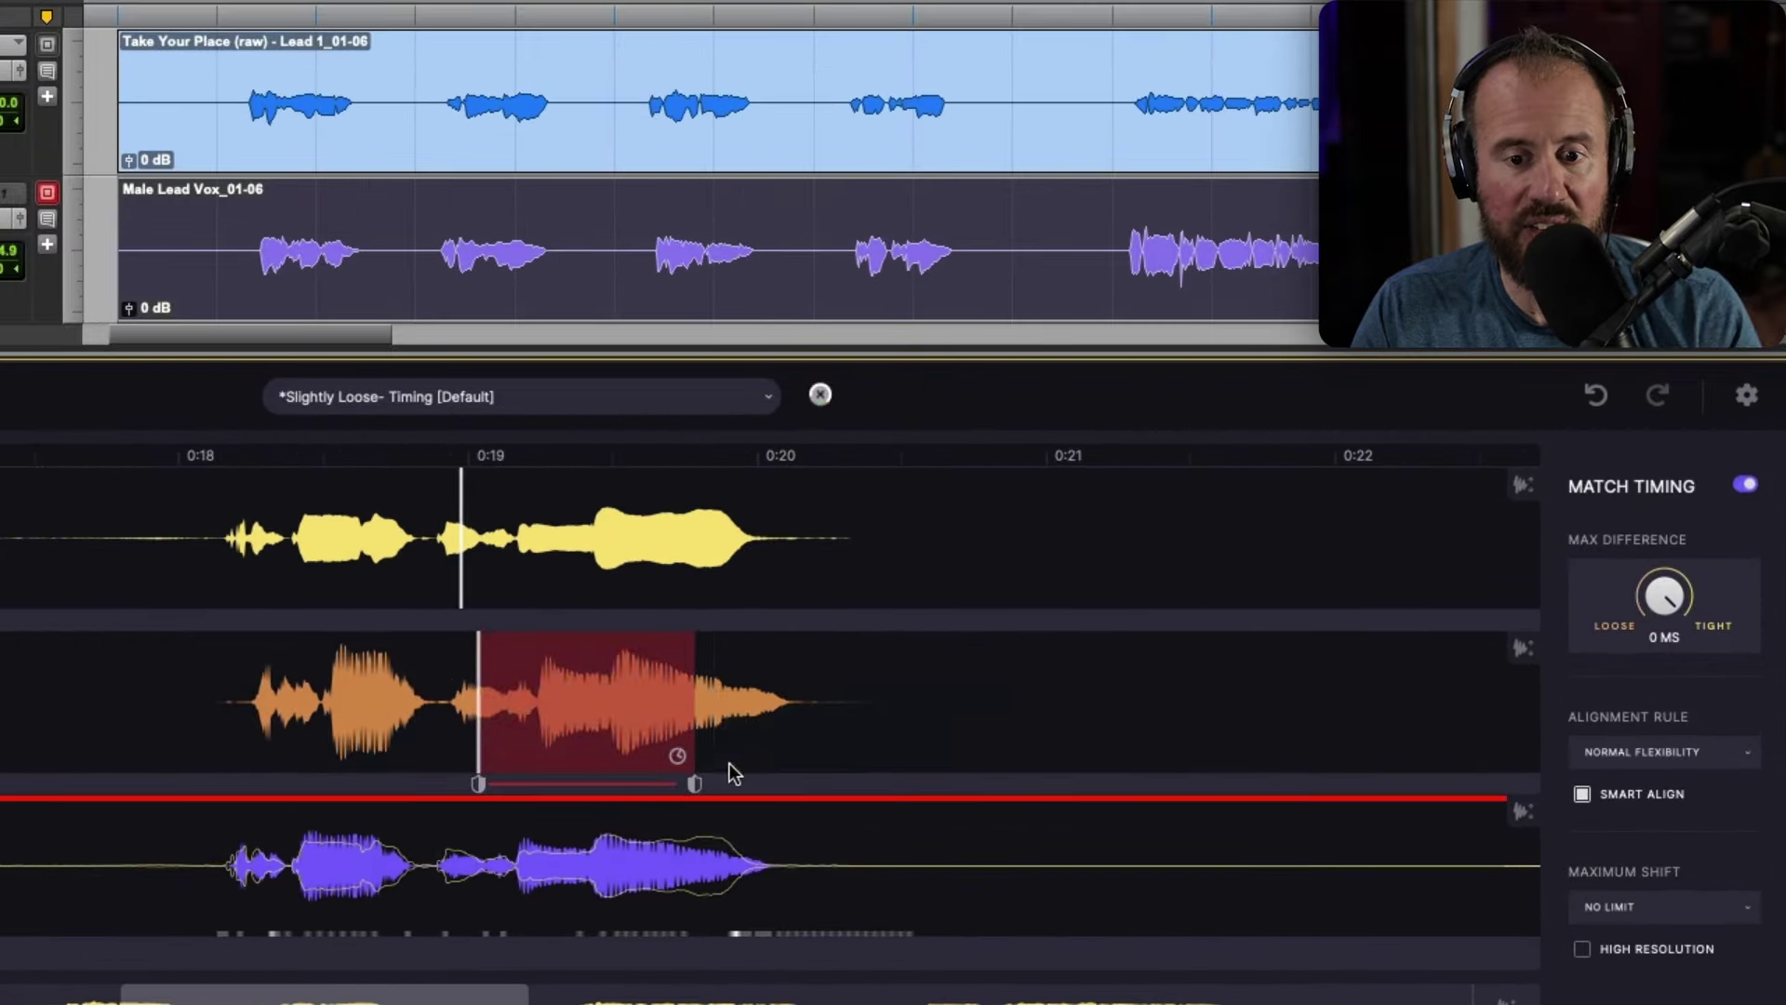
drag(695, 784, 959, 786)
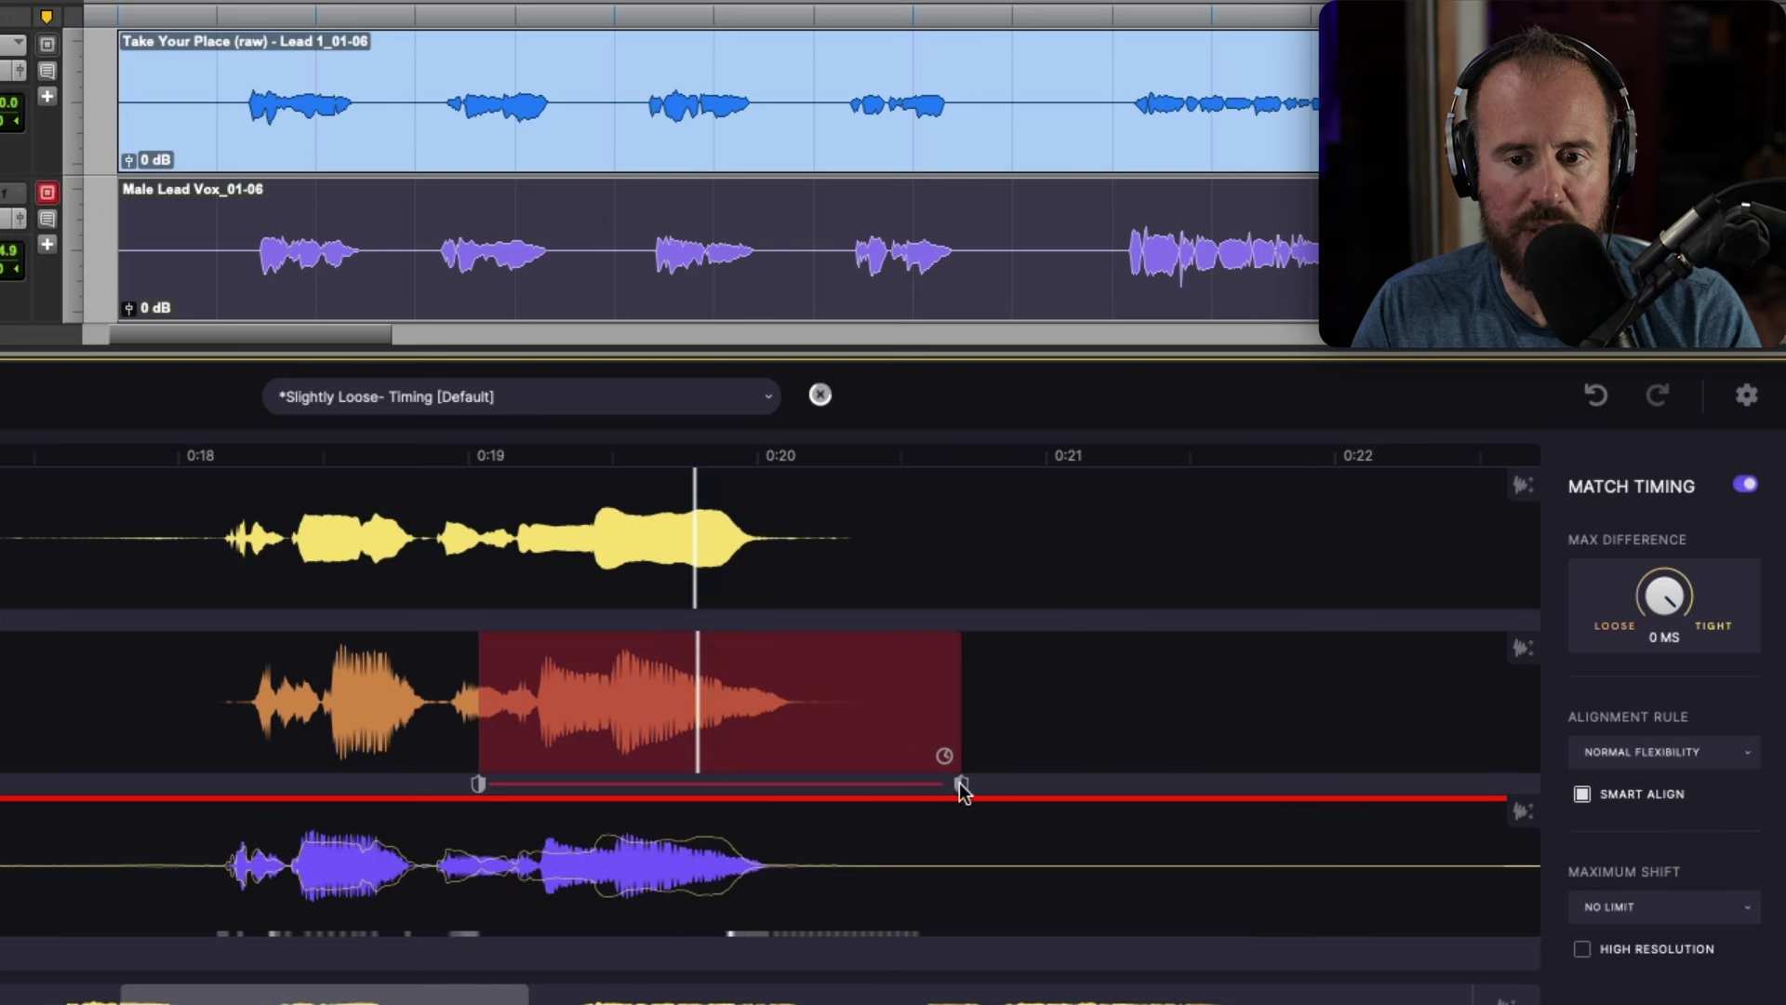
drag(478, 784, 431, 783)
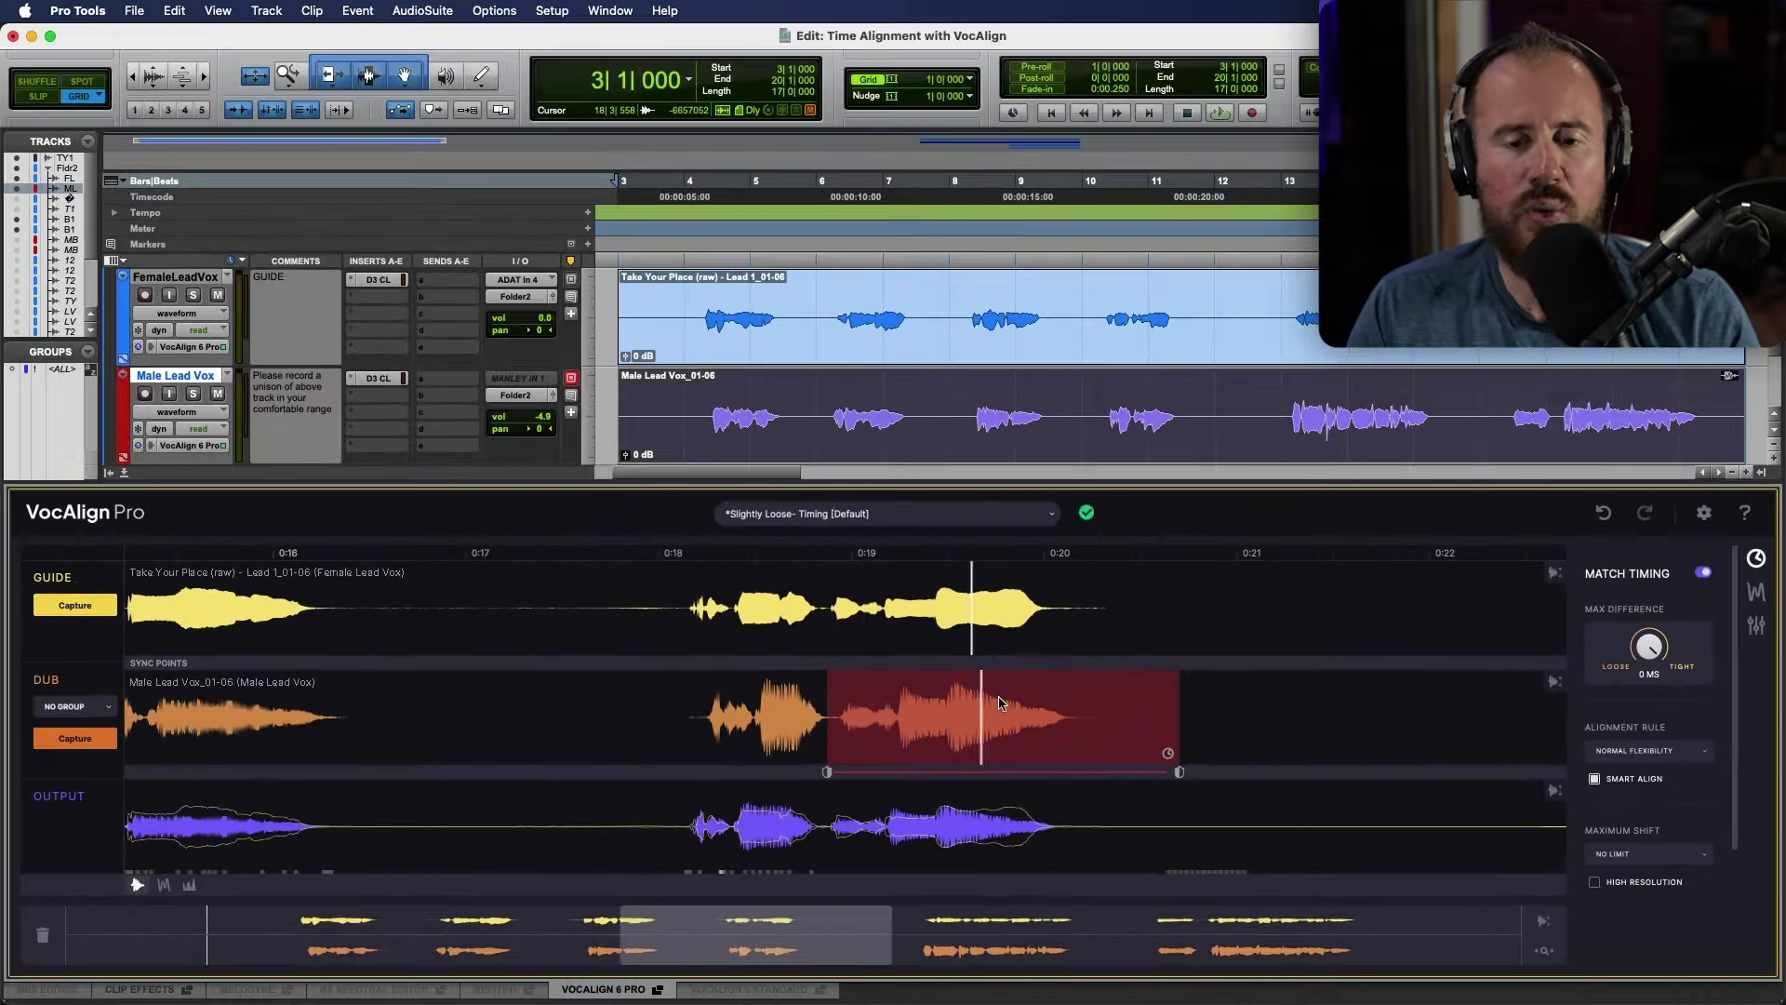
Step: Mark a second protected timing region on the dub around 0:11.5–0:12.5
click(520, 773)
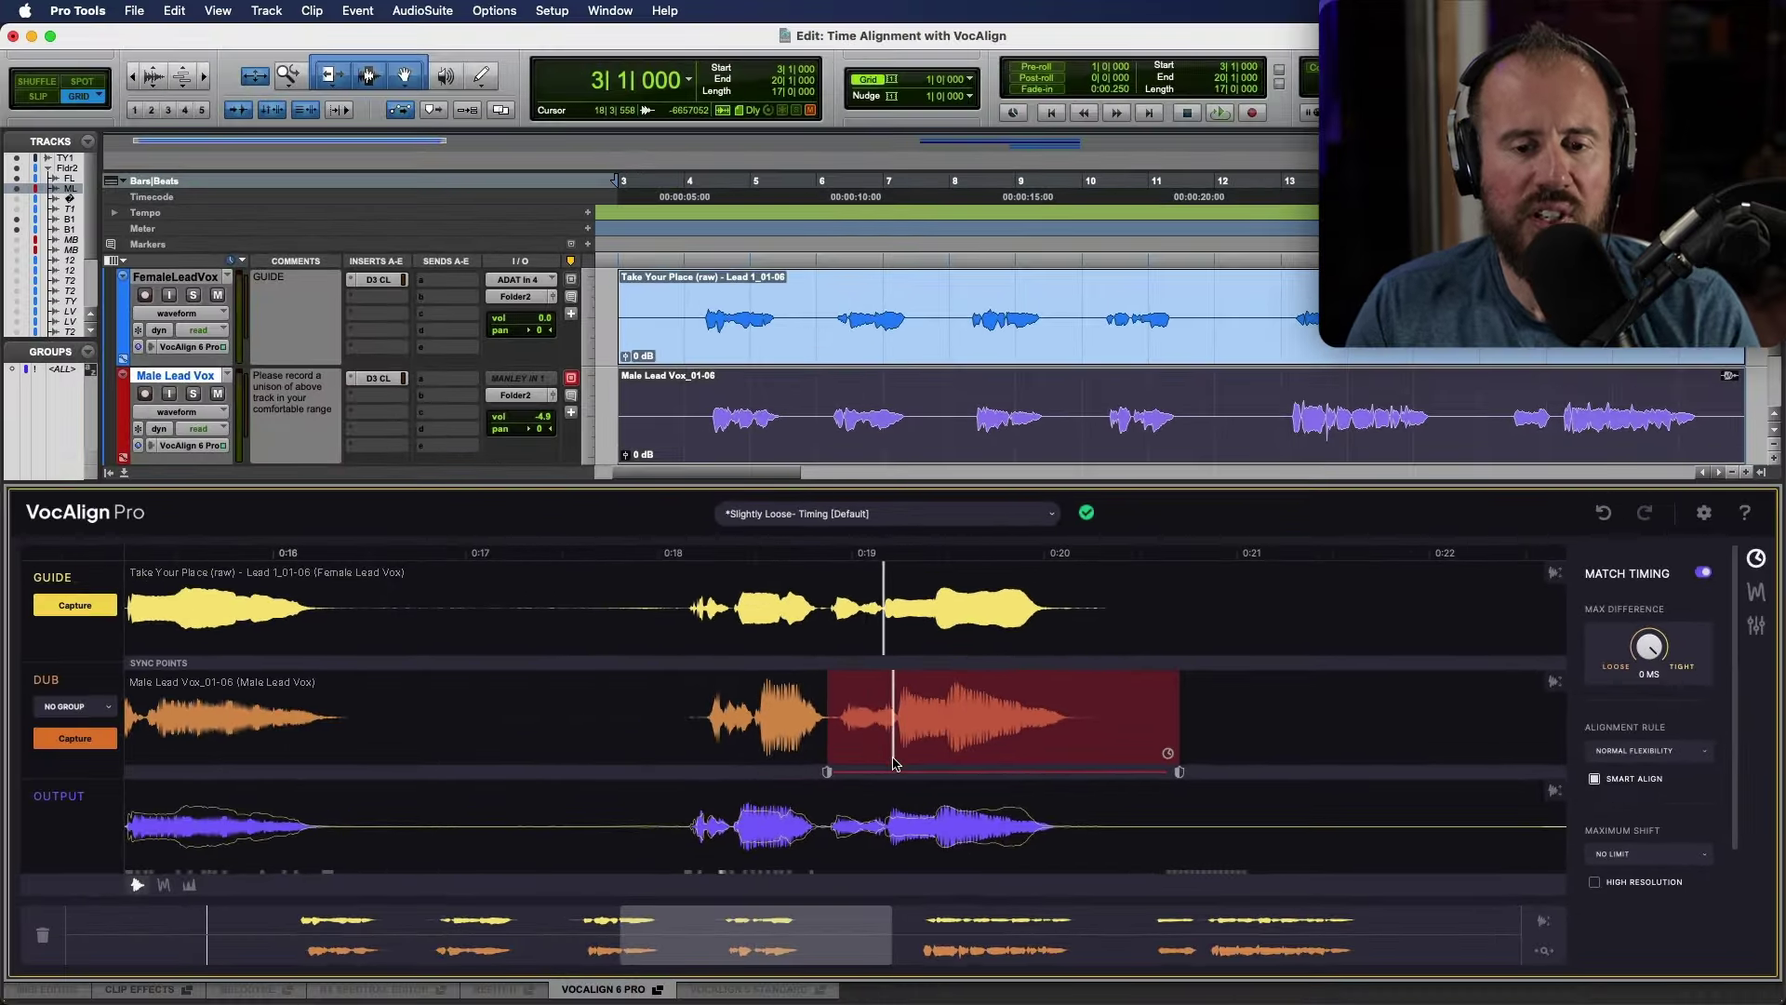
click(883, 777)
drag(749, 948, 619, 946)
click(926, 726)
scroll(926, 726, left, 5)
drag(818, 721, 603, 721)
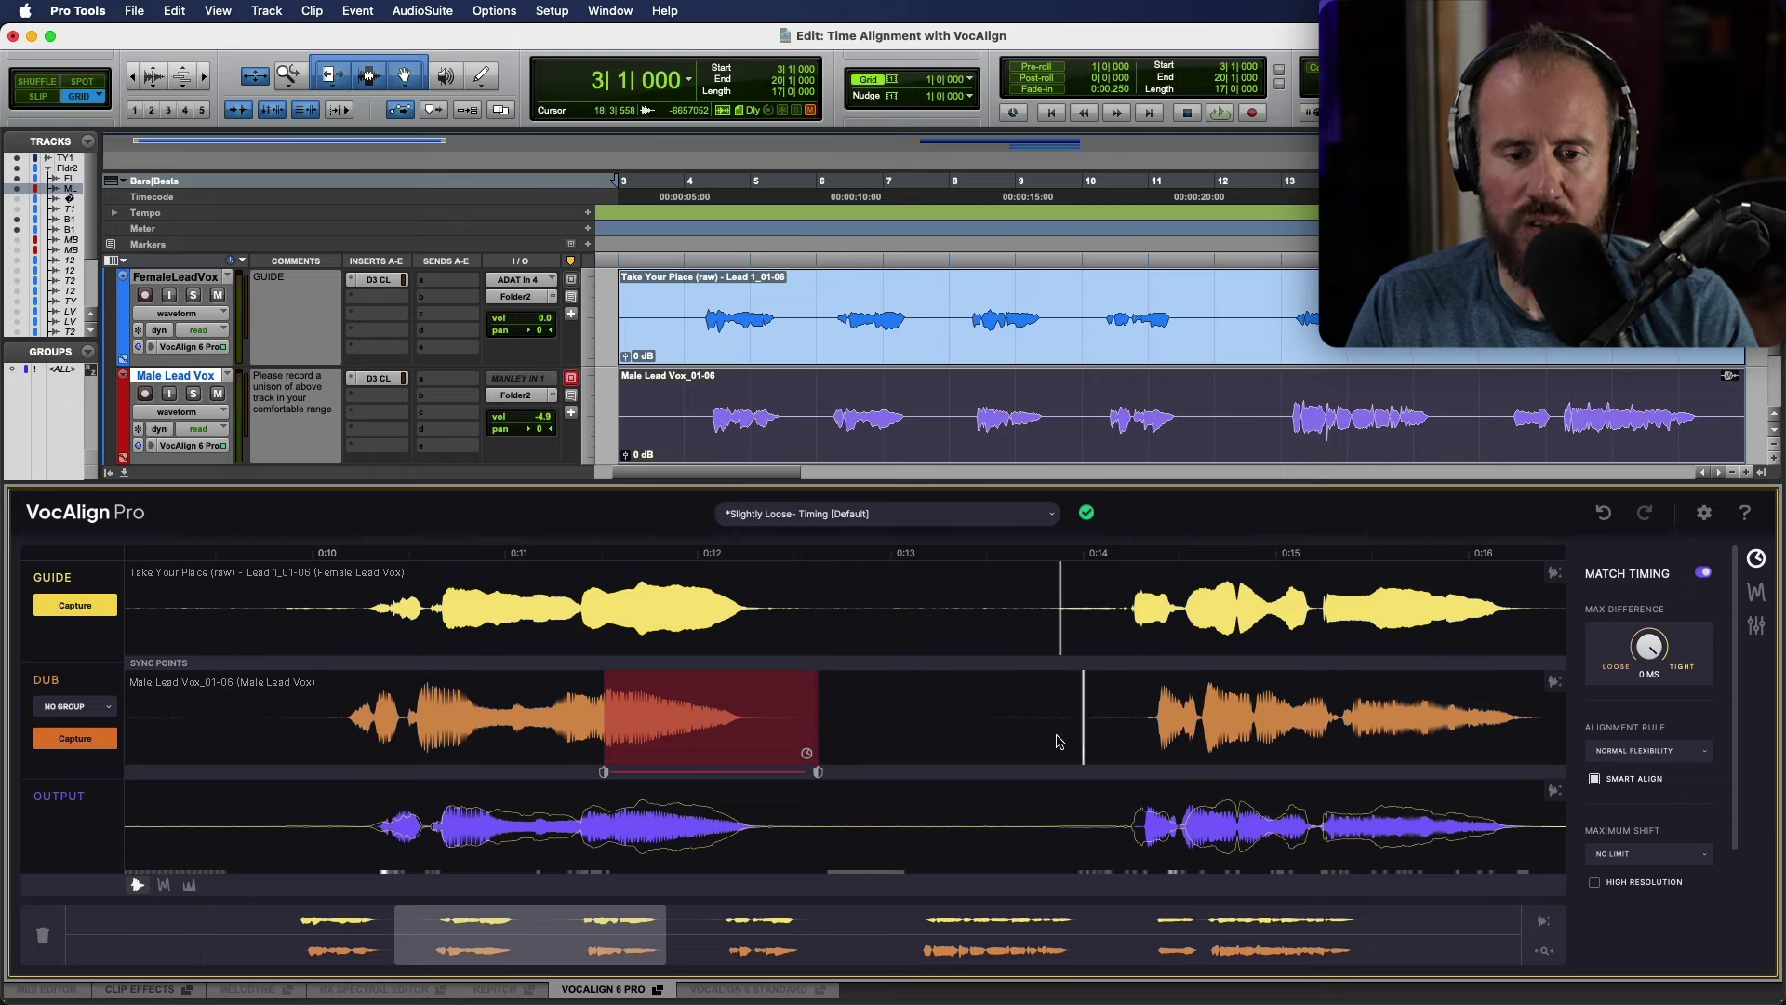
Step: Set the alignment rule to Maximum Compression and play the 0:29–0:36 phrase from about 0:30
click(1242, 935)
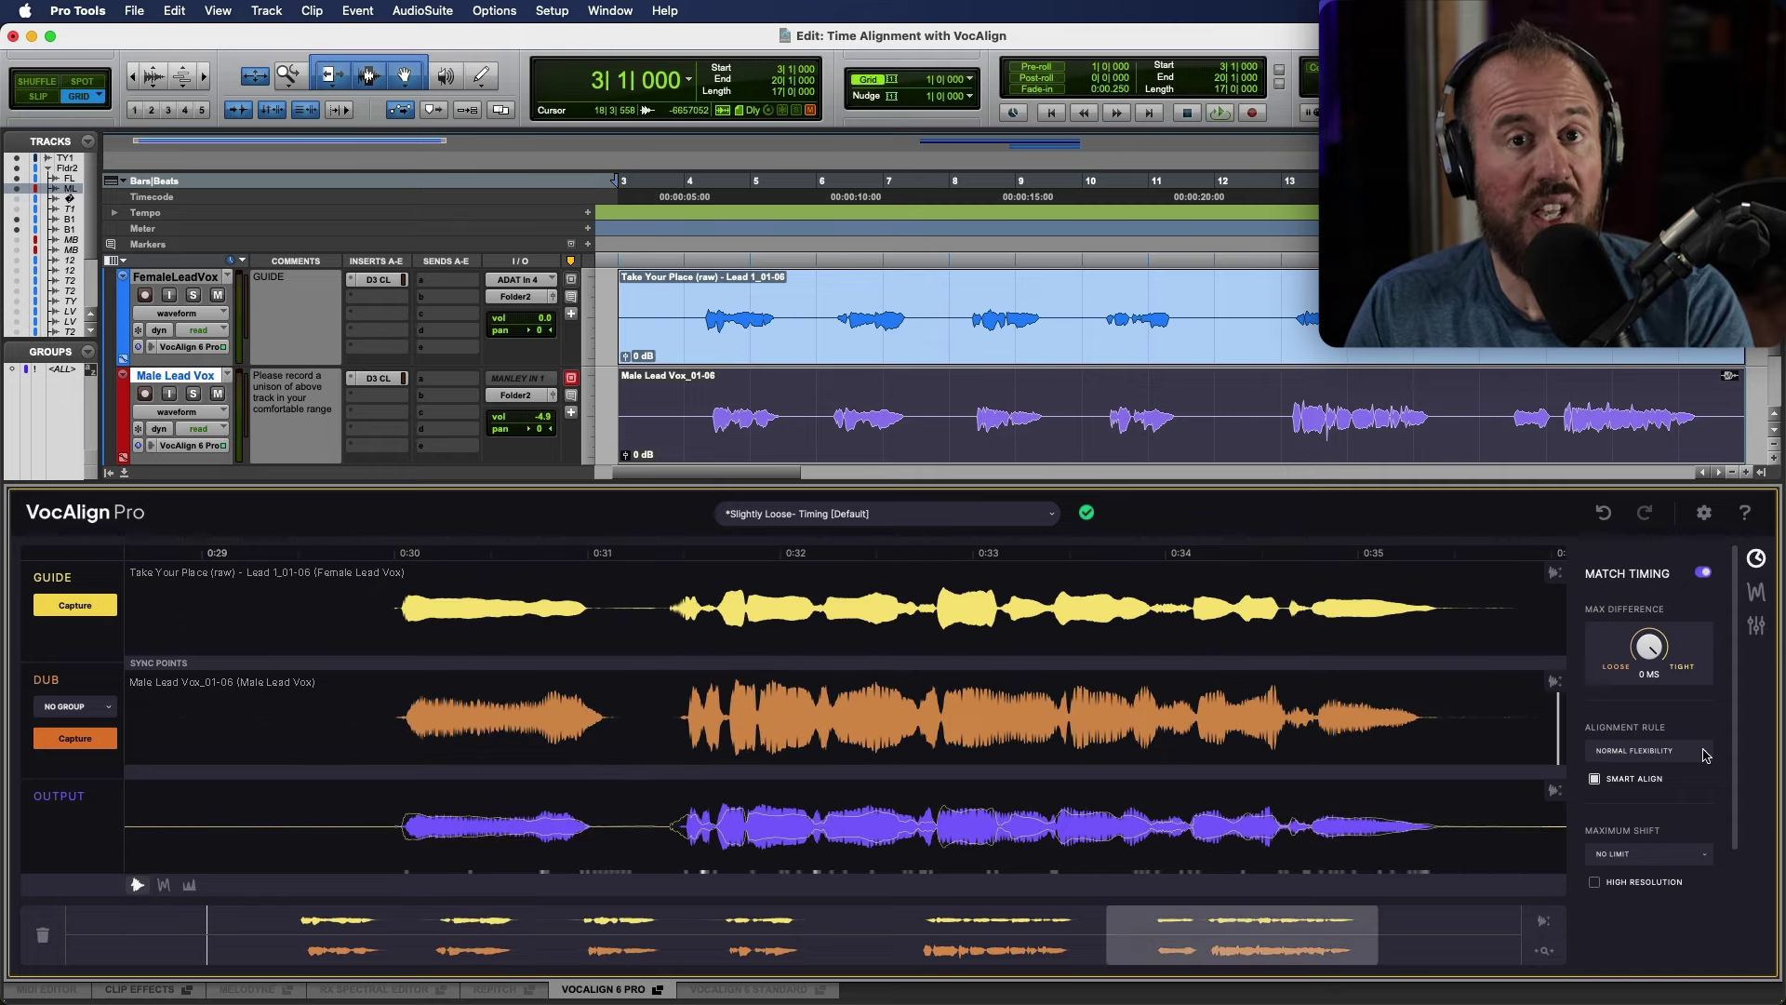
click(1705, 752)
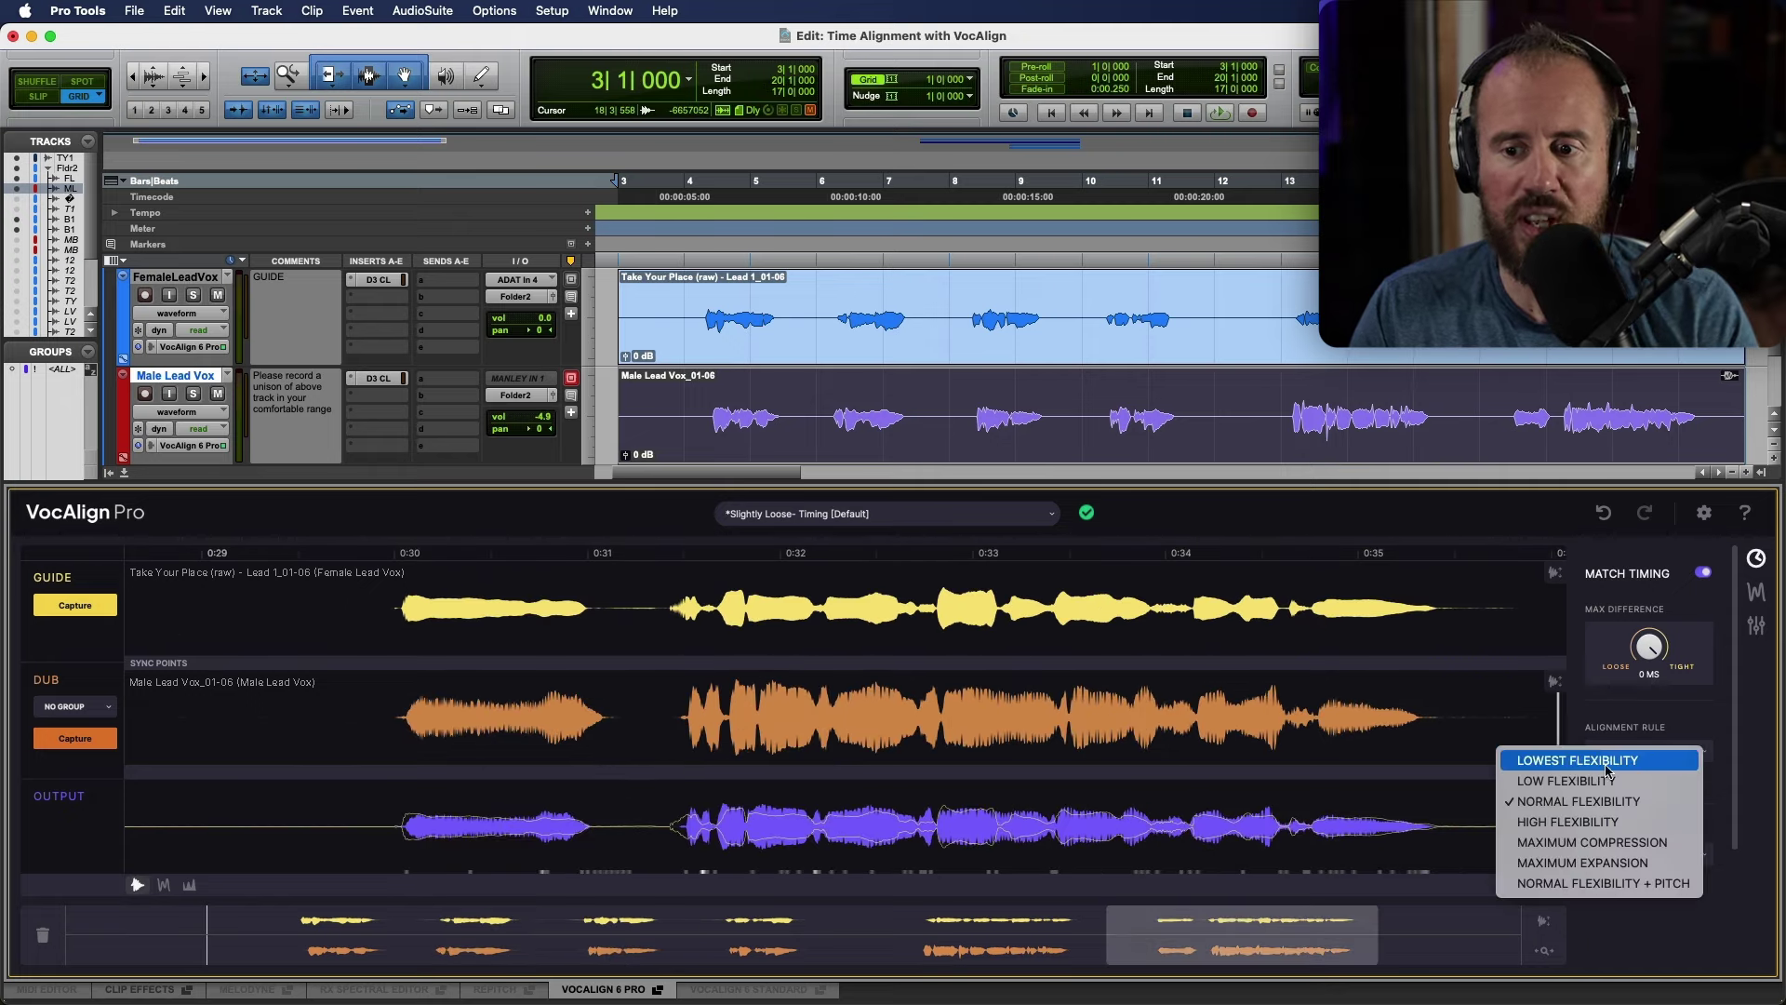
click(1578, 822)
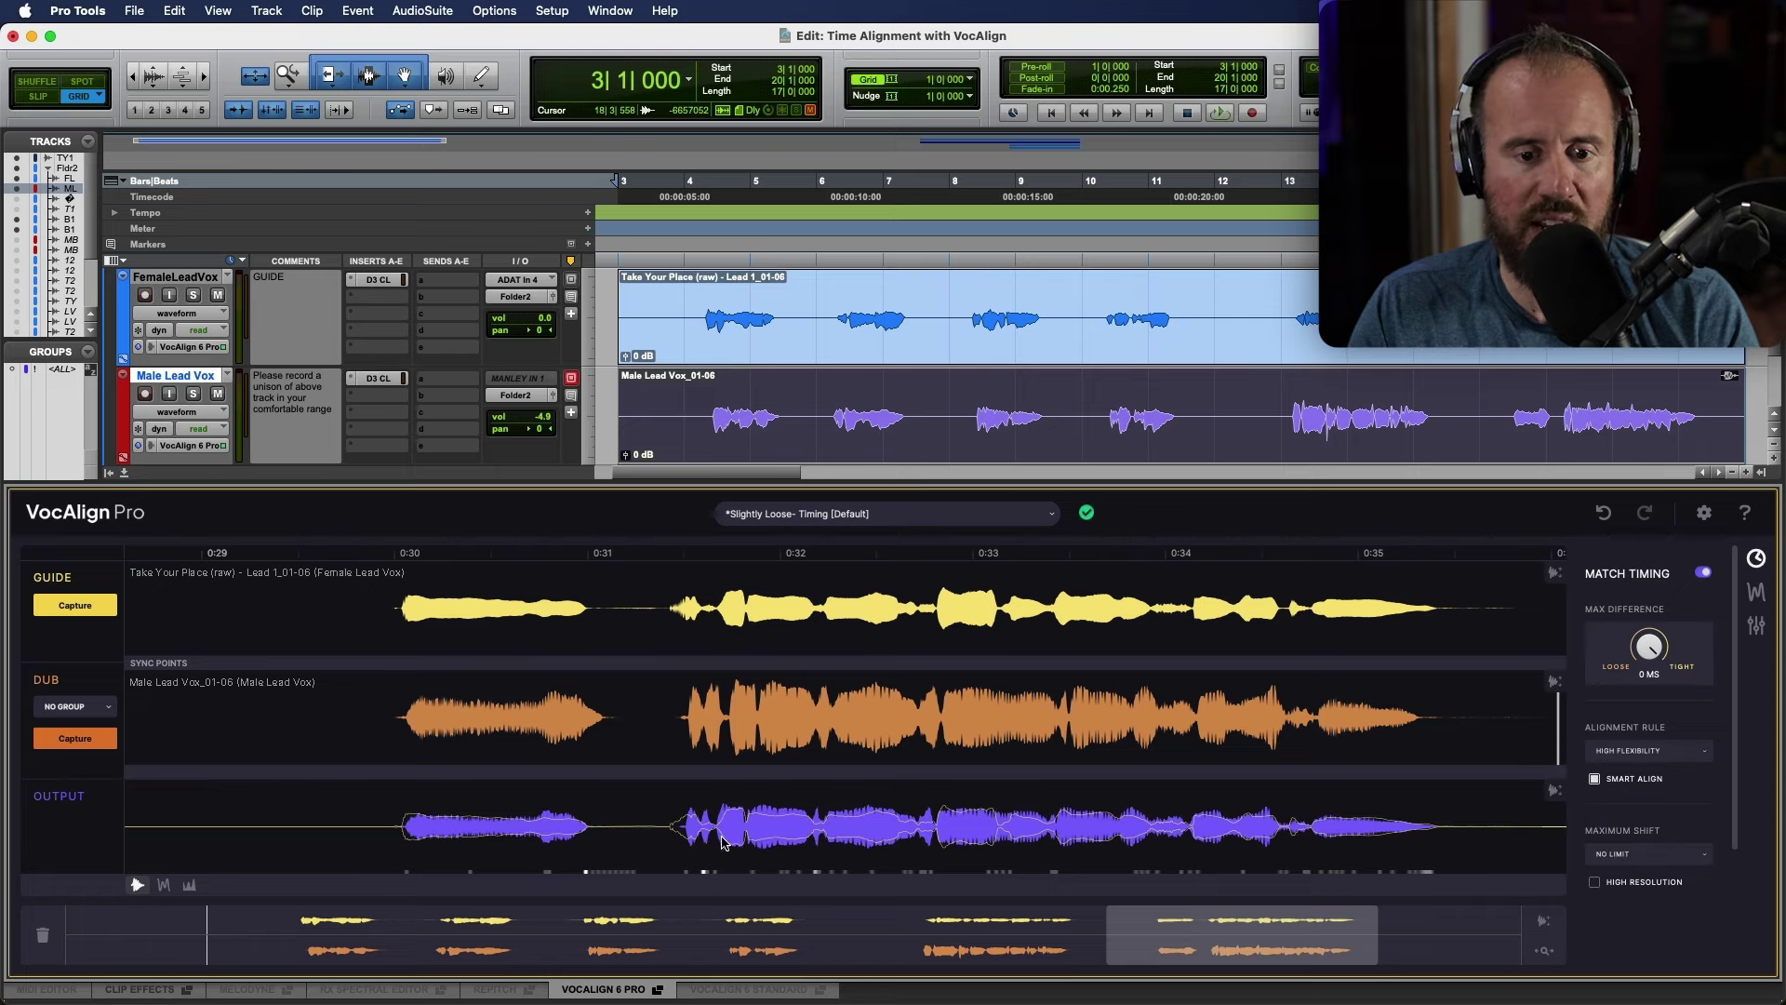
click(1645, 750)
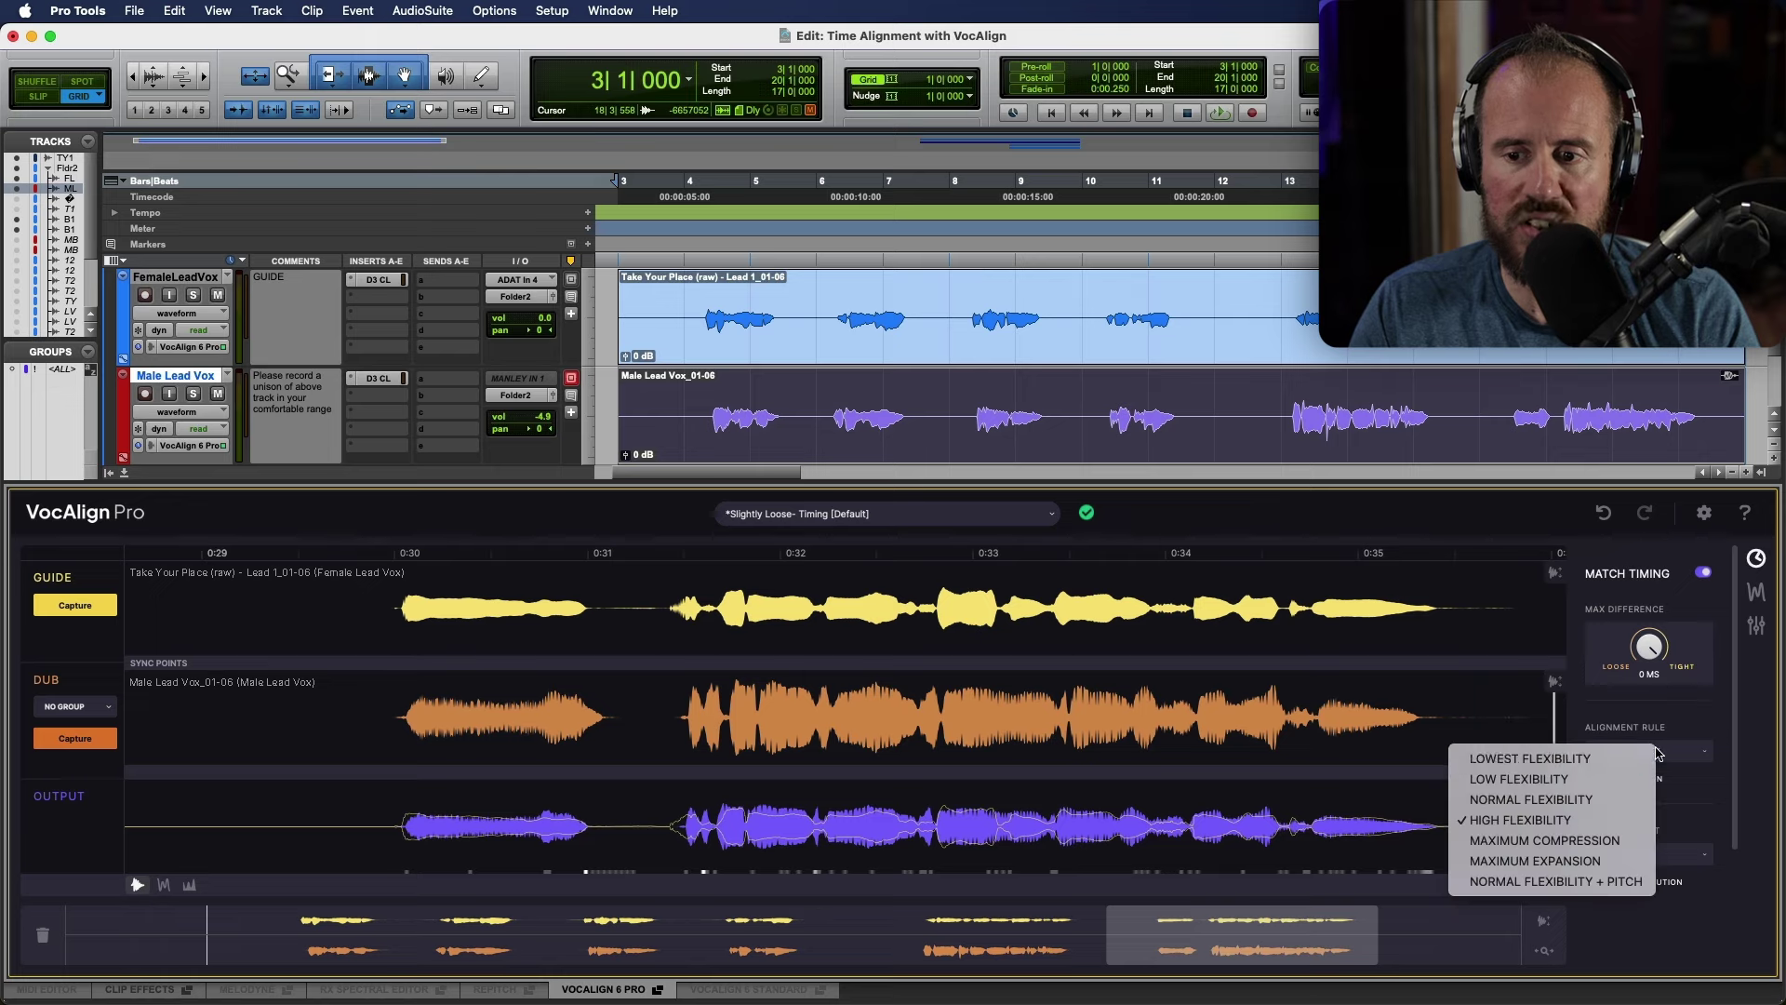
click(1578, 841)
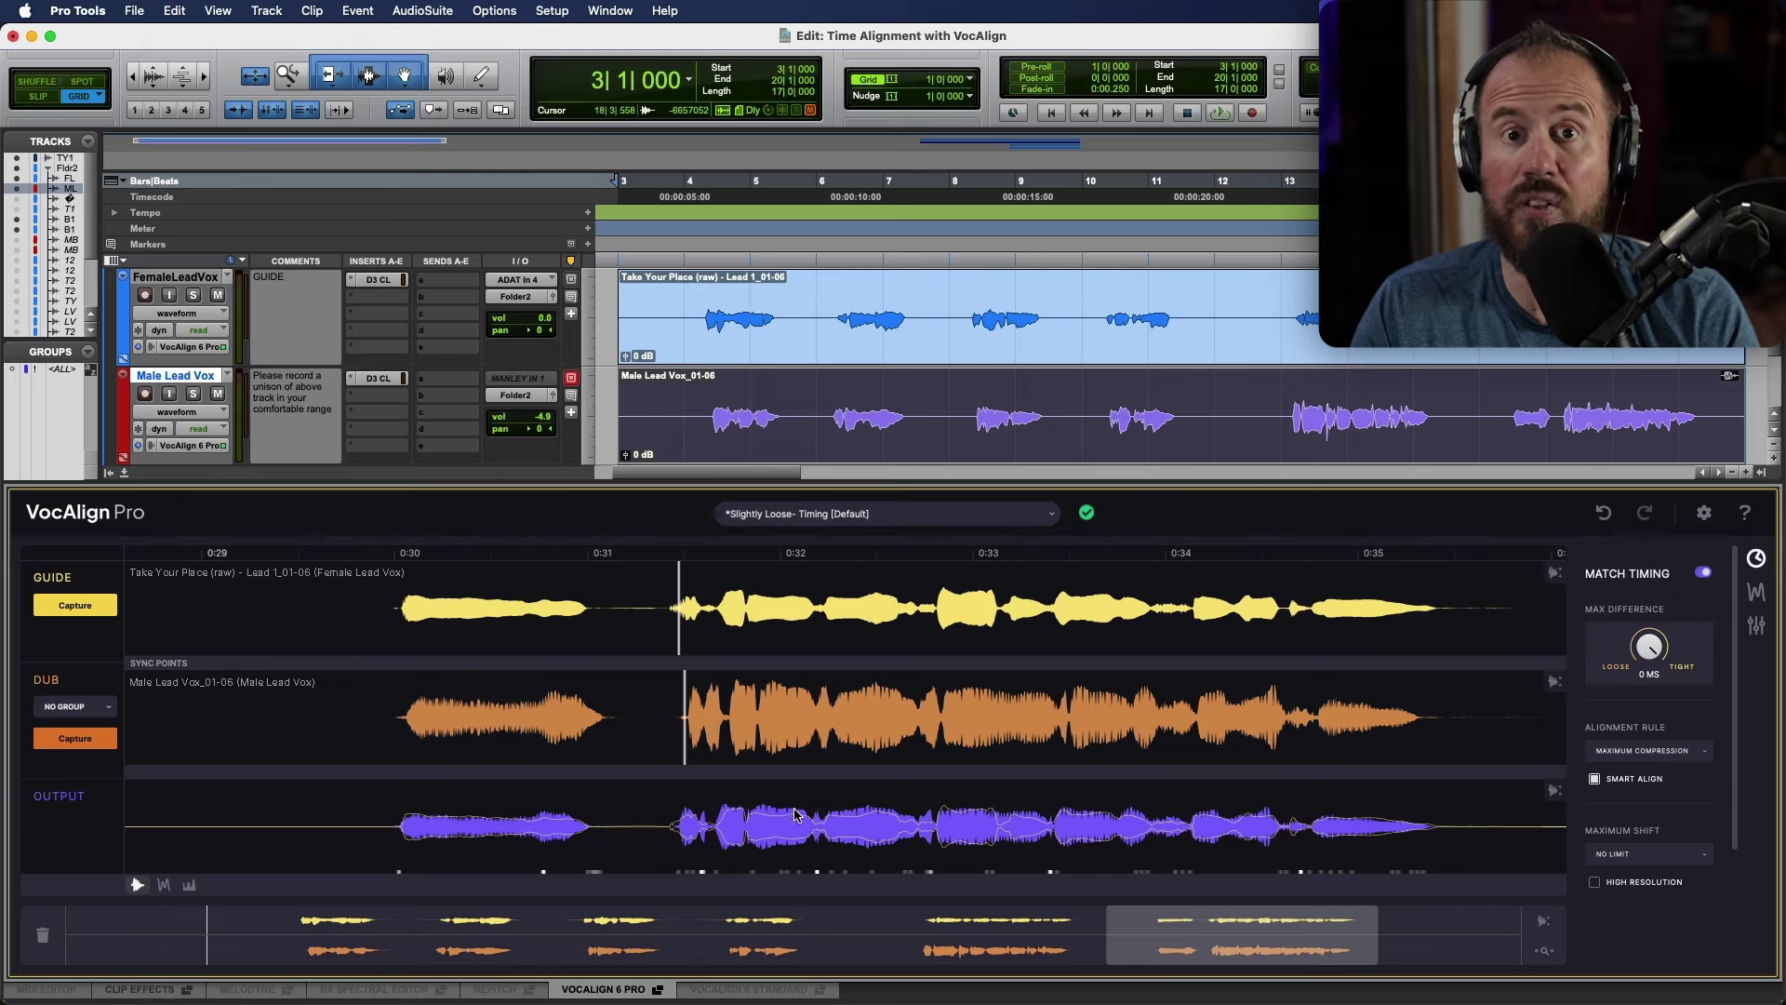
click(380, 549)
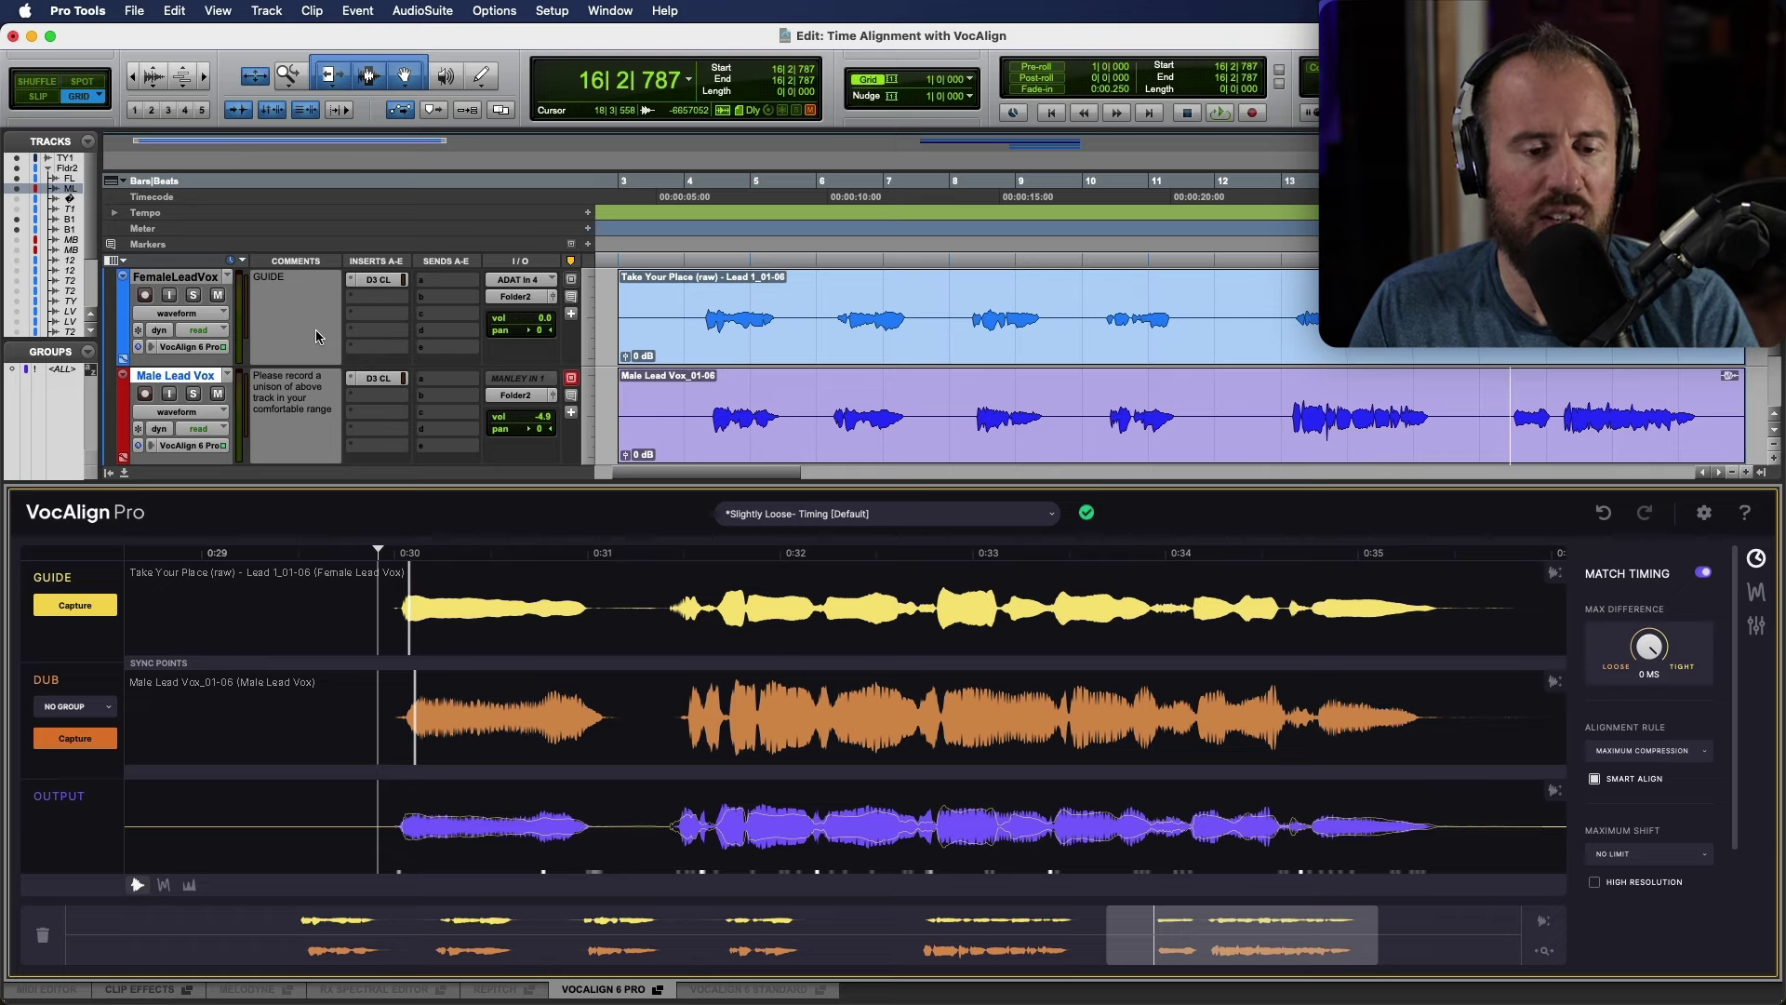
key(space)
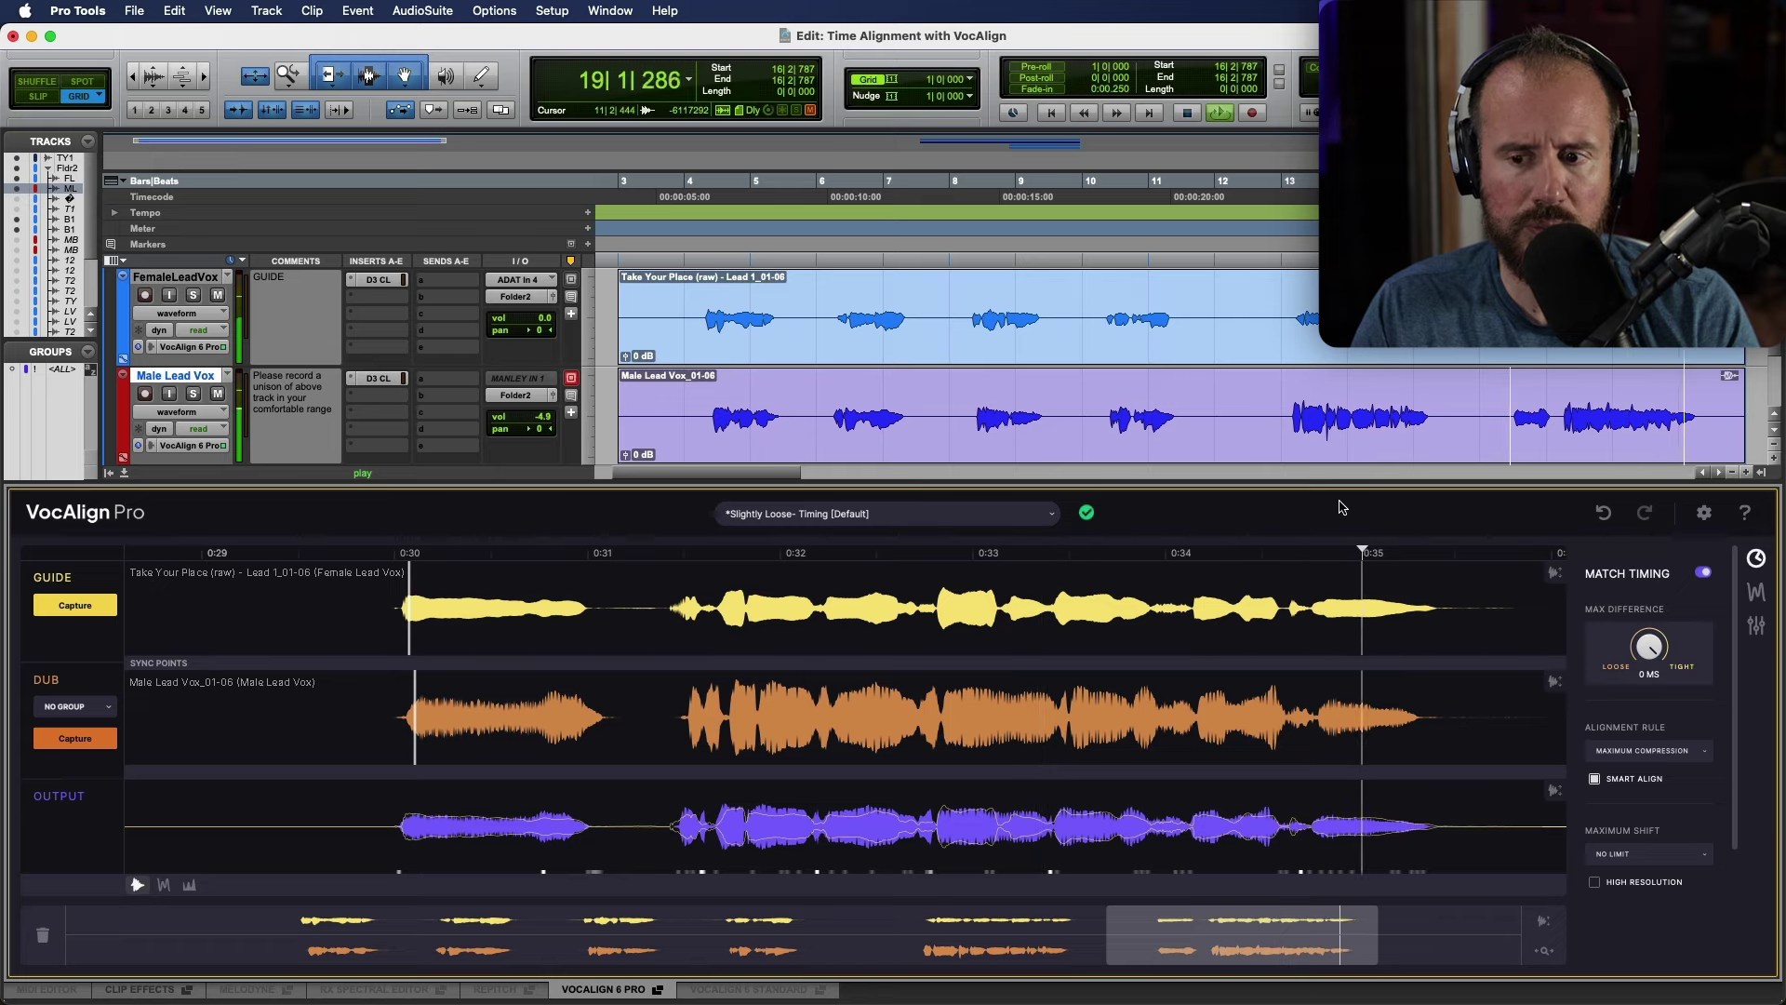
key(space)
click(1706, 855)
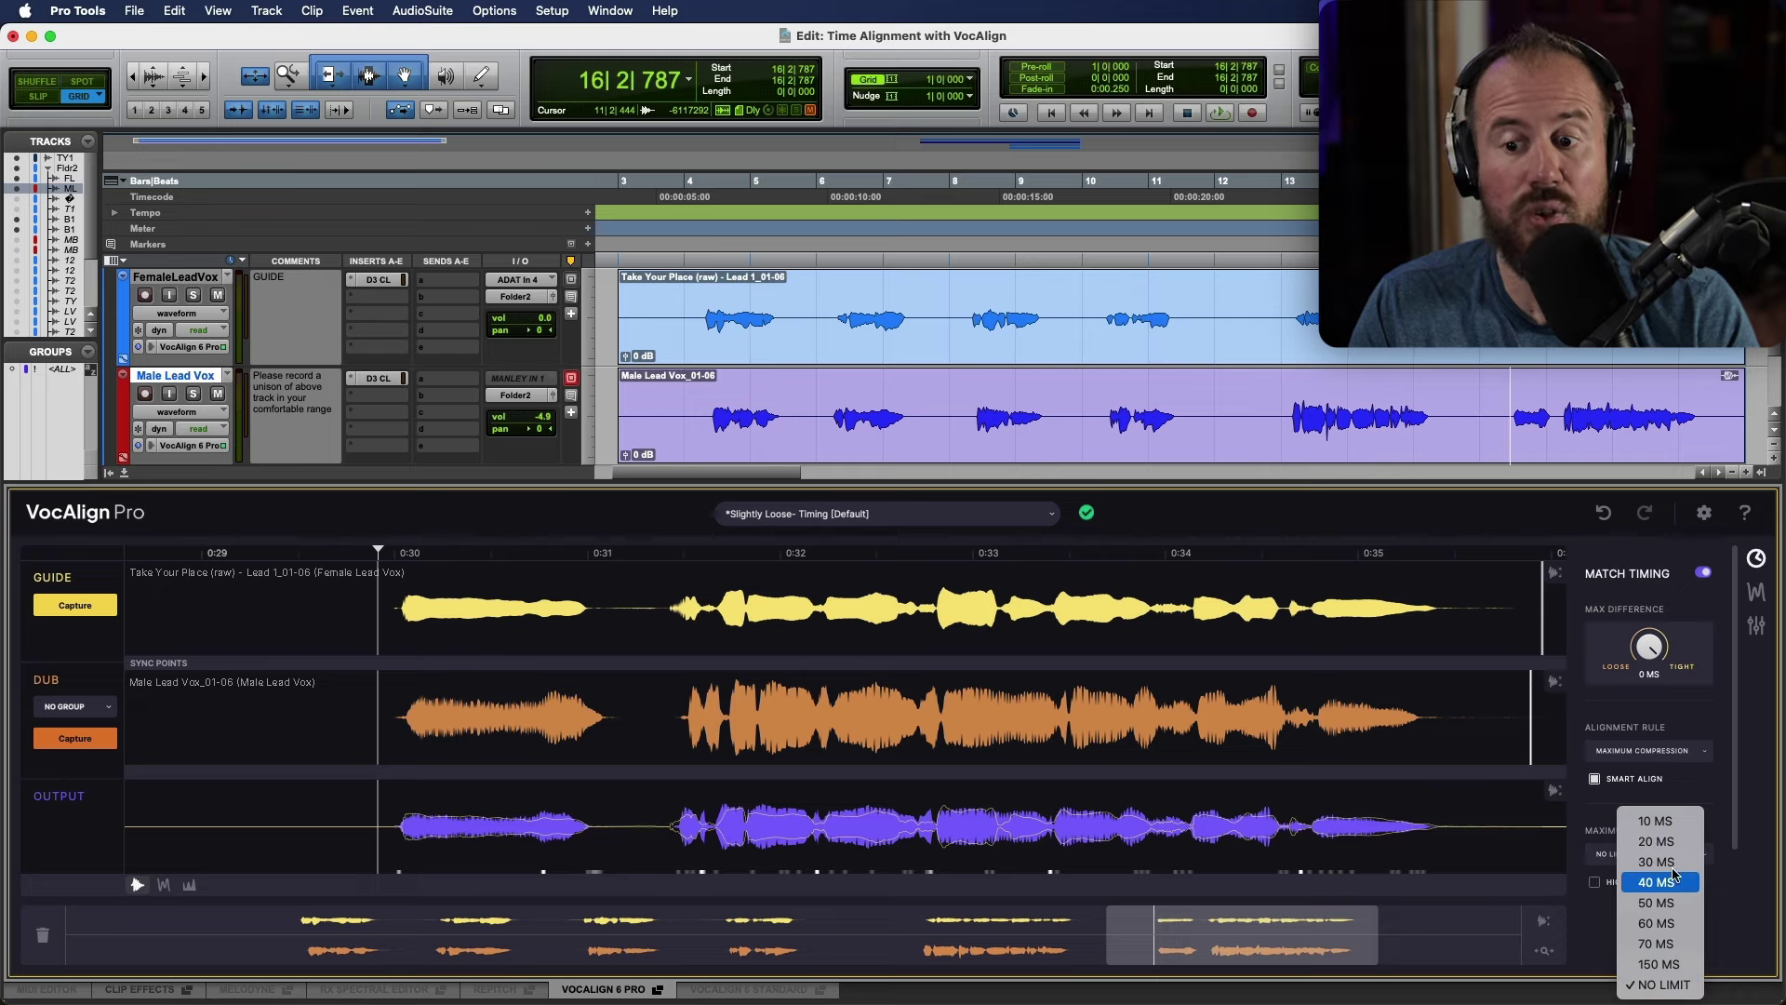
click(1703, 786)
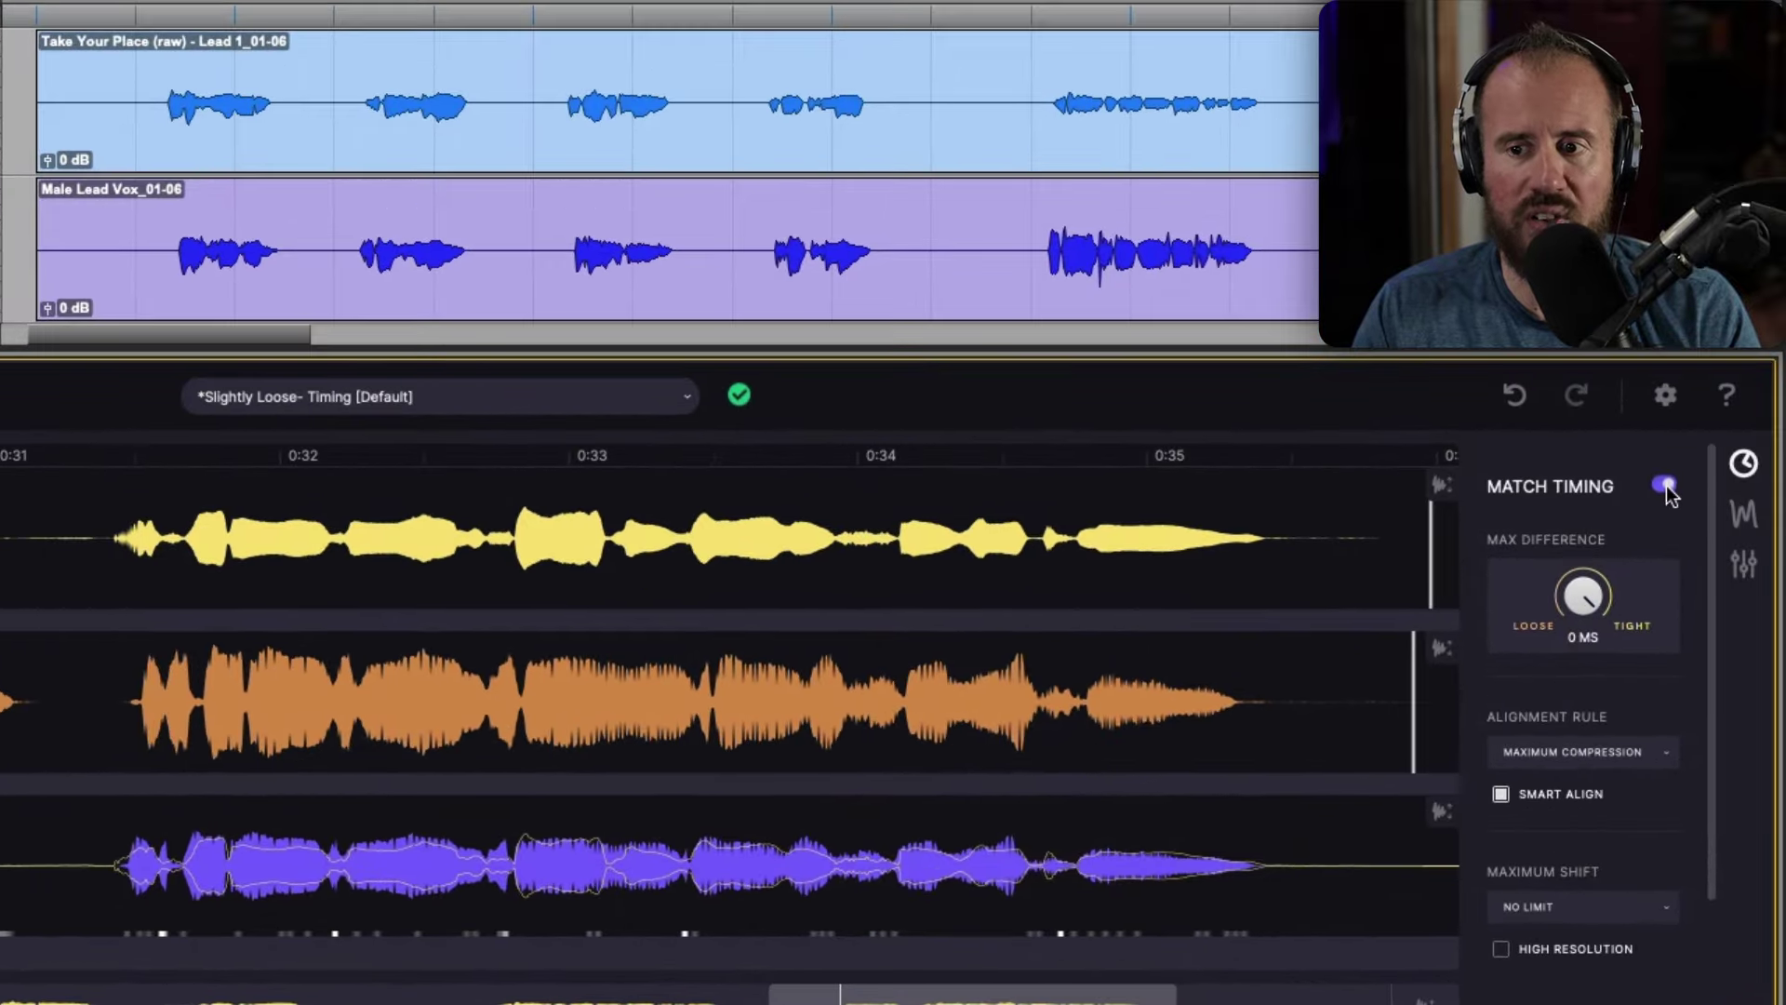
Step: Toggle Match Timing off and on, and return Max Difference to 0 ms after trying about 191 ms
click(1664, 485)
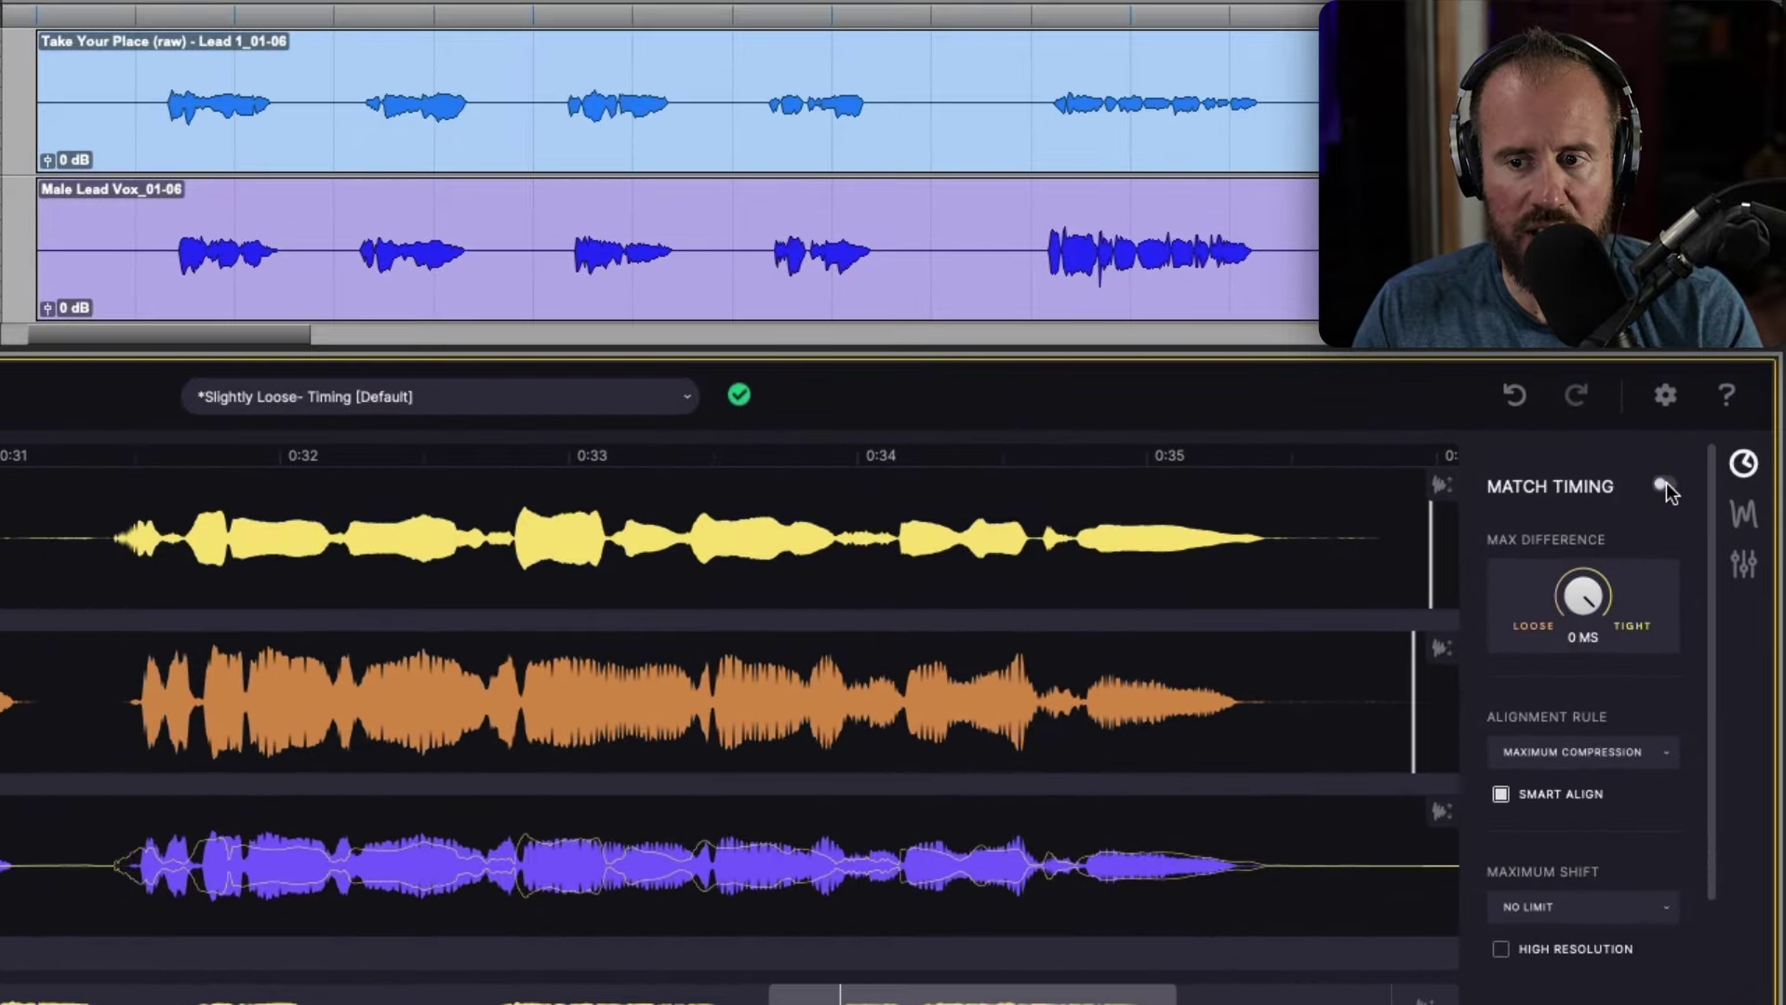
click(1664, 484)
click(1587, 595)
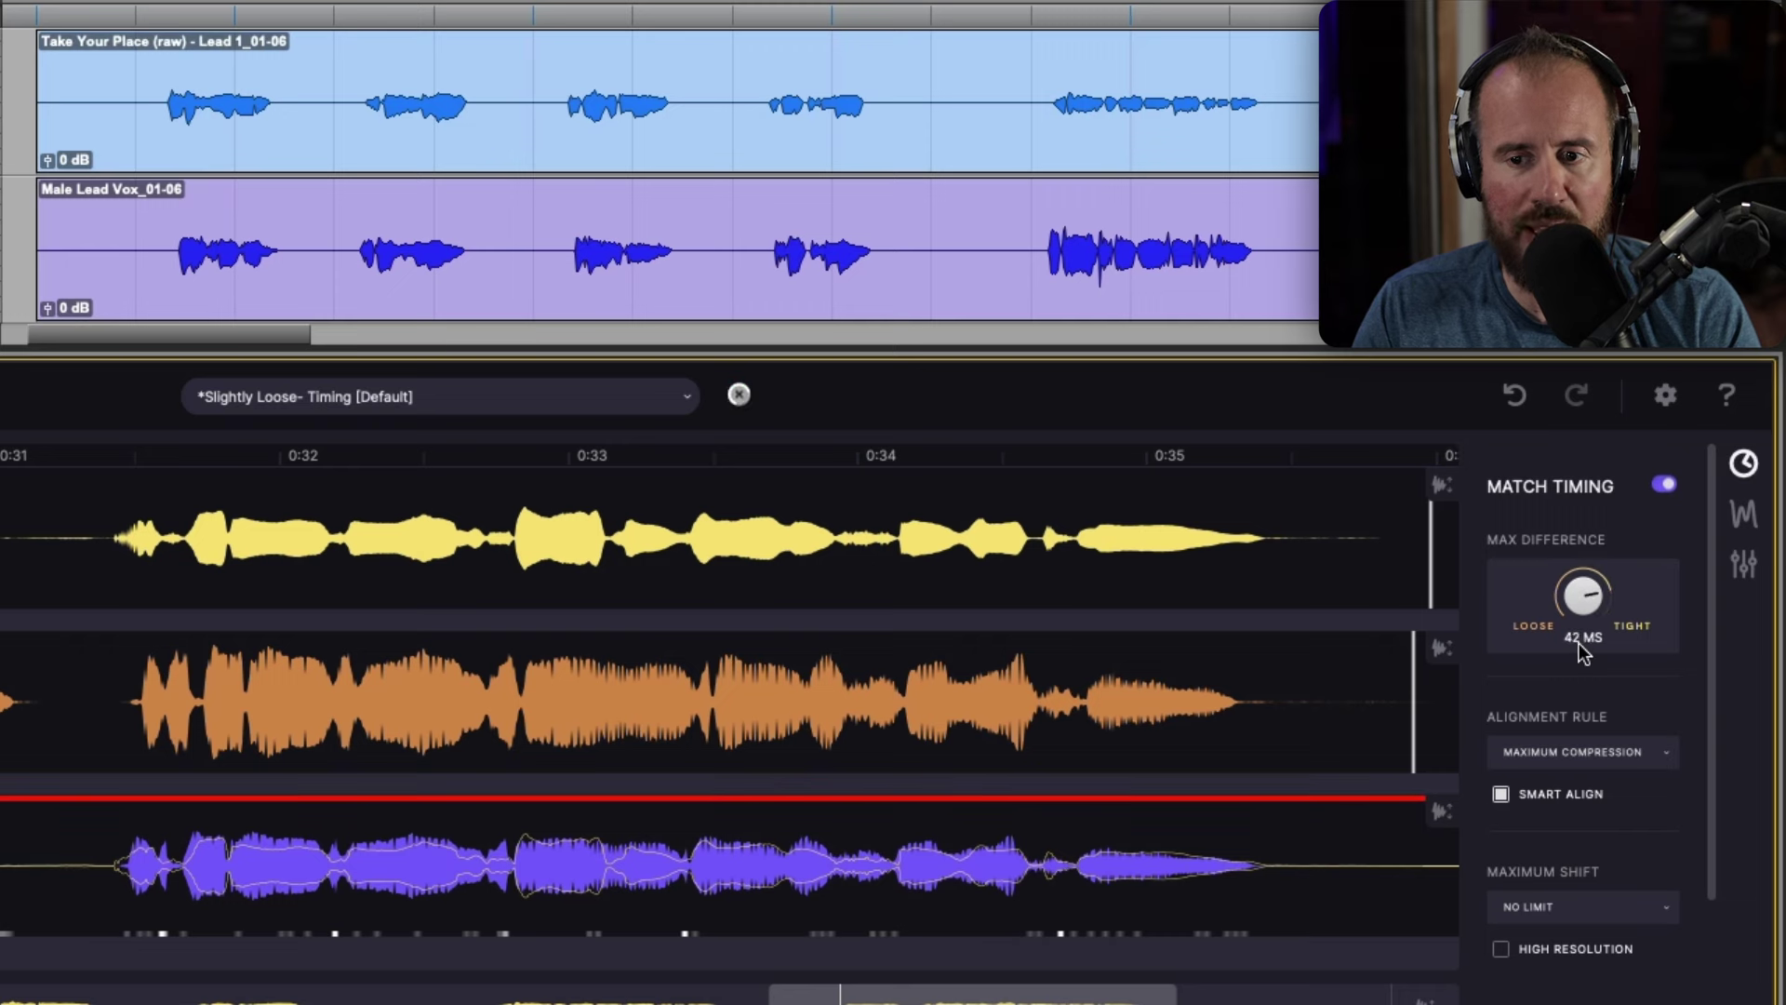
drag(1584, 597, 1569, 791)
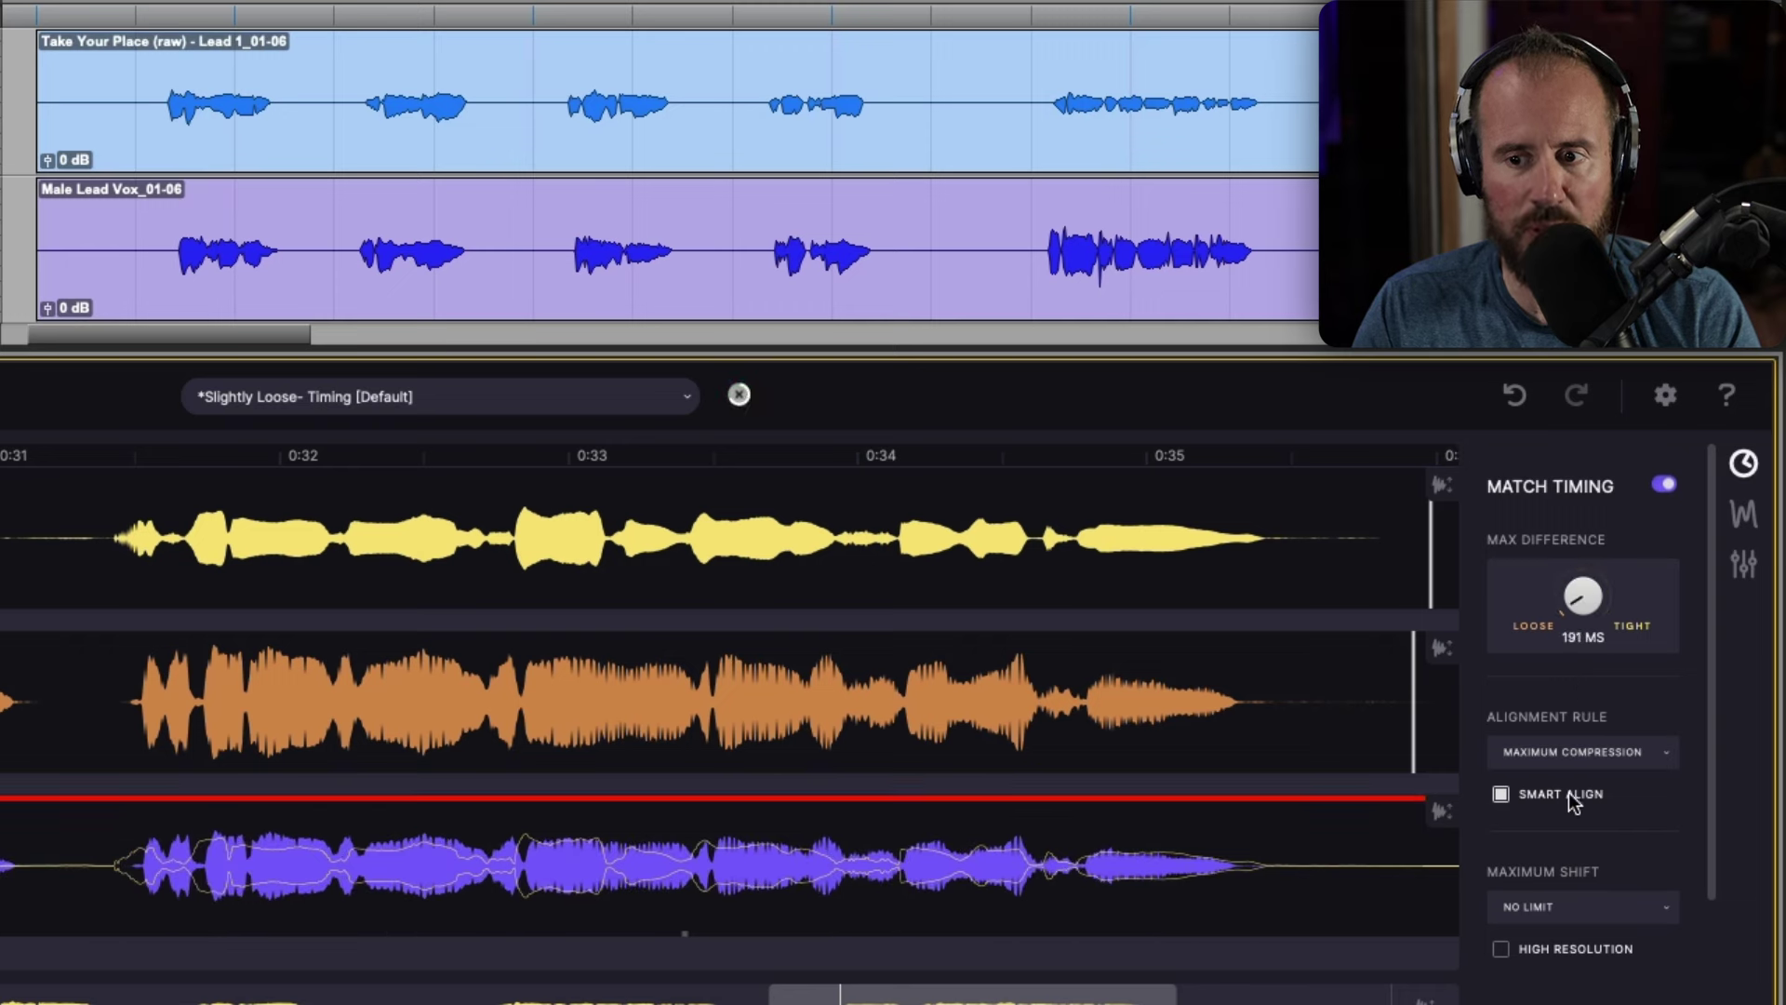
drag(1583, 595, 1584, 447)
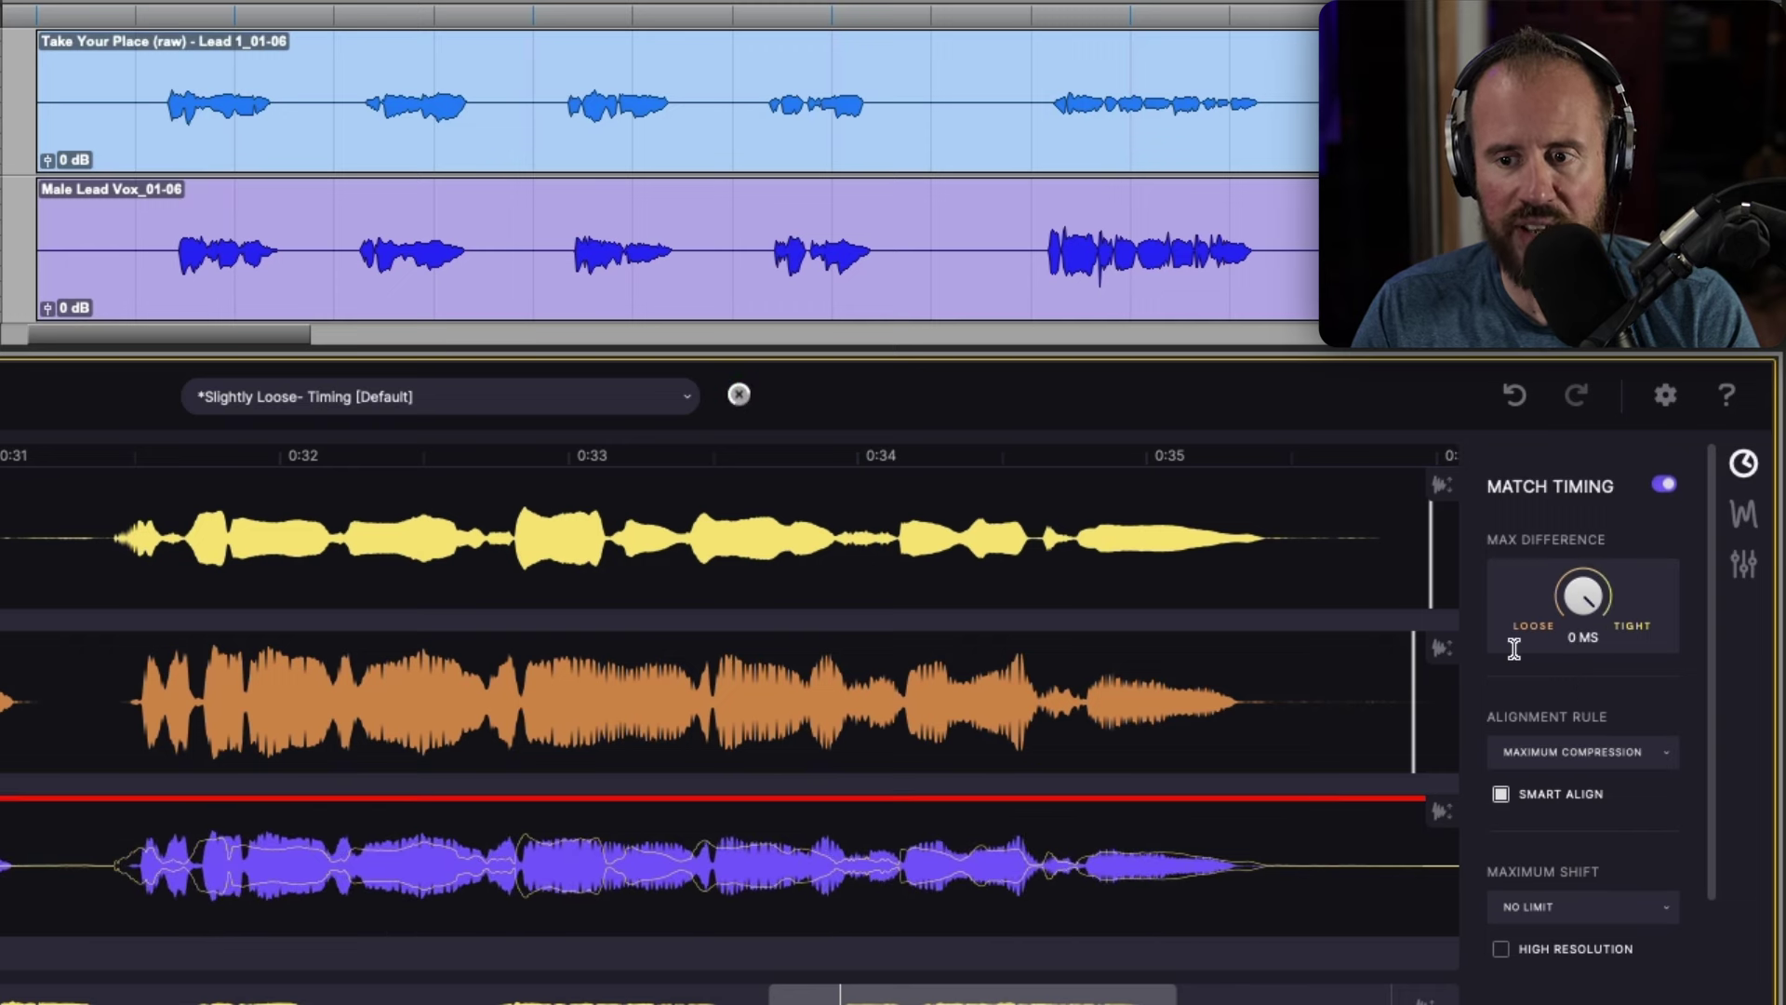
Step: Set the alignment rule to Normal Flexibility and begin a sync point at a dub word onset
click(1658, 748)
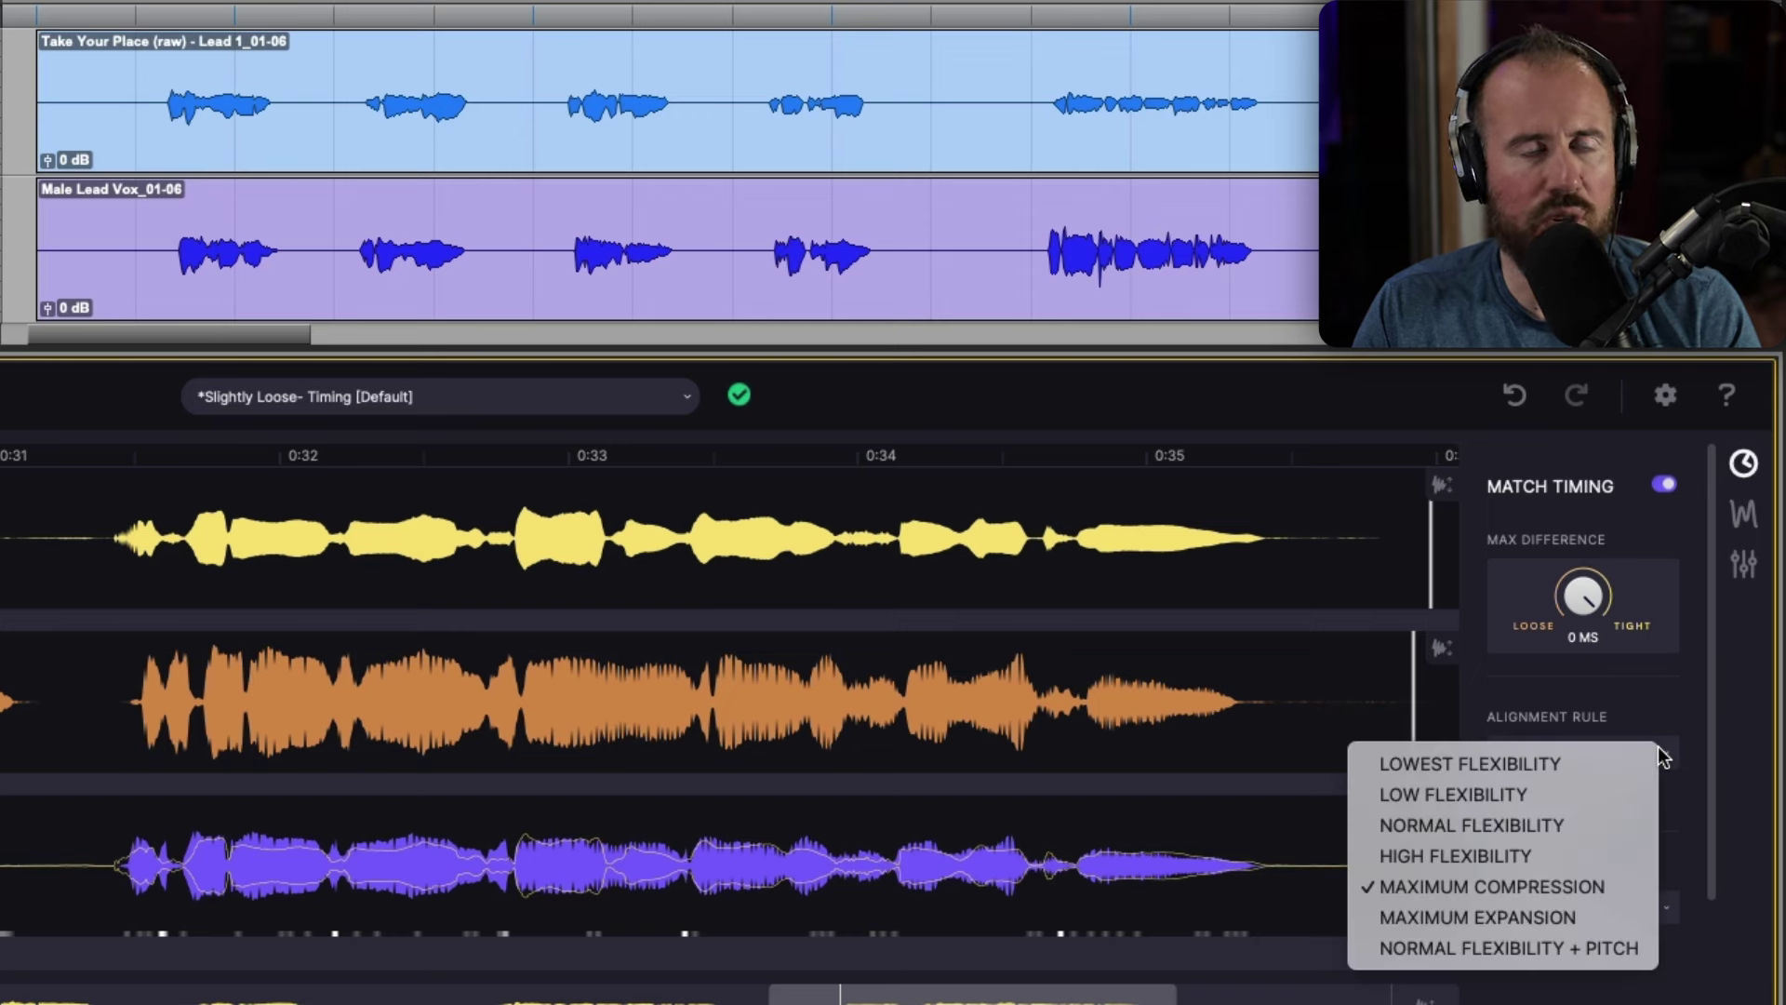
click(1480, 824)
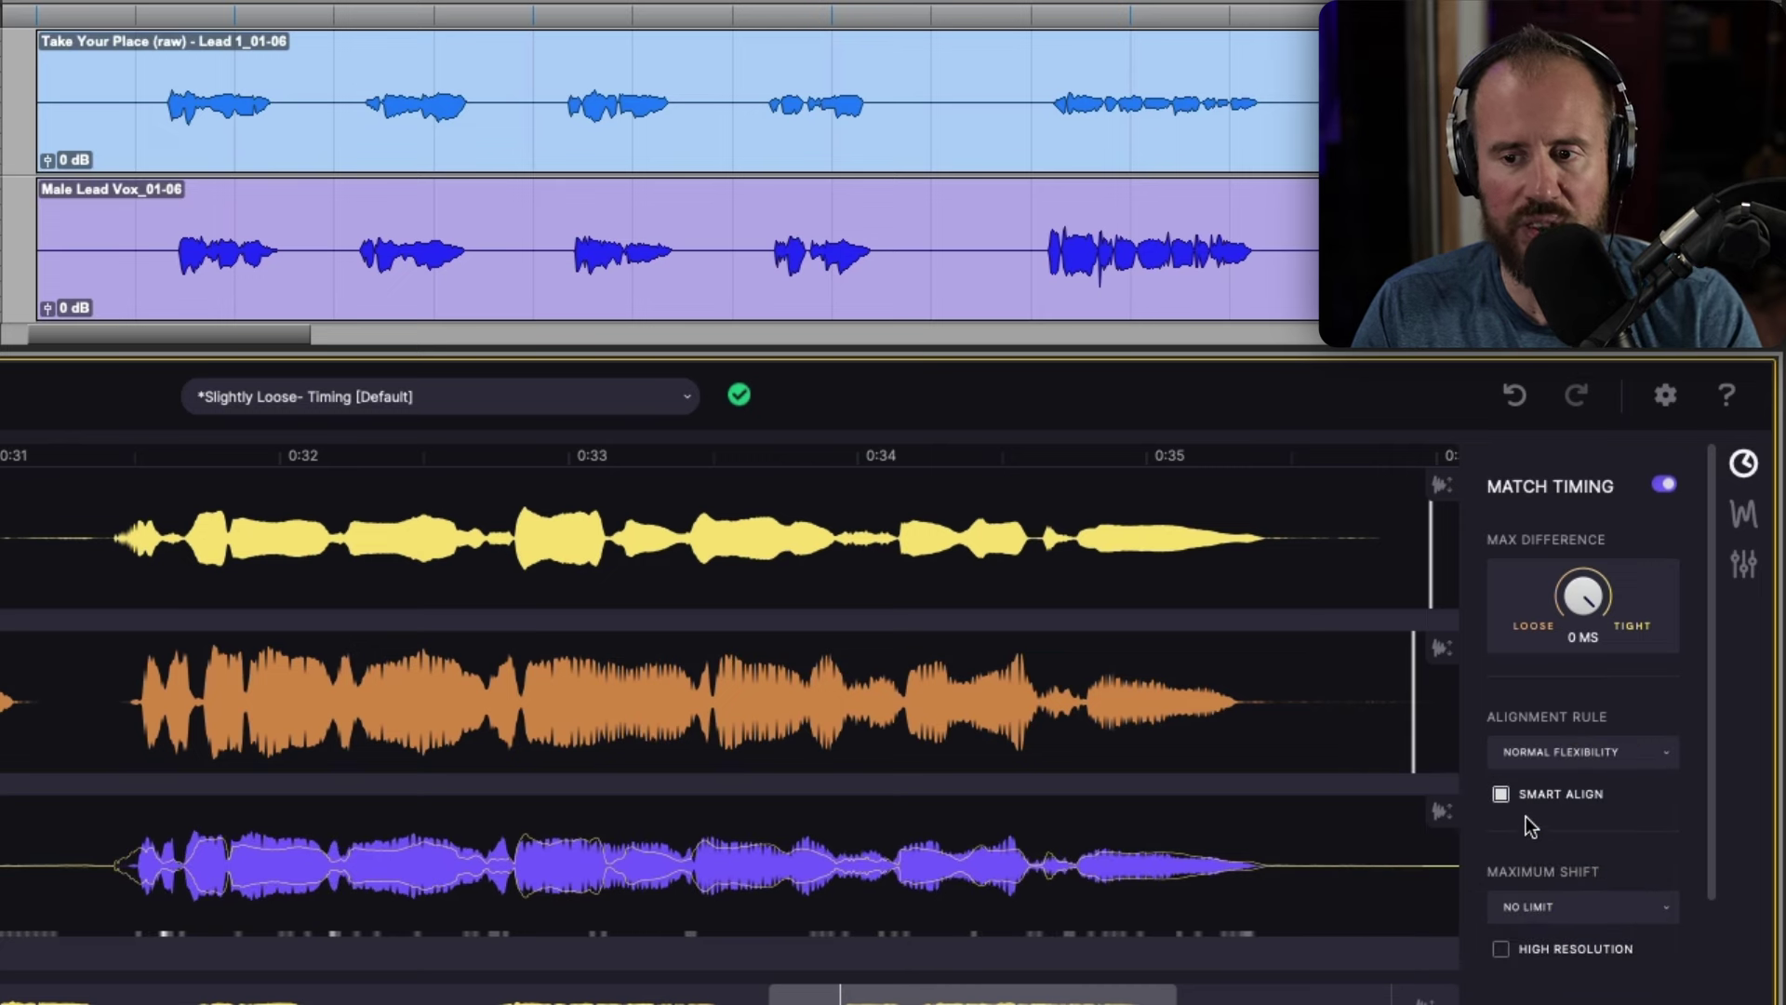
click(525, 698)
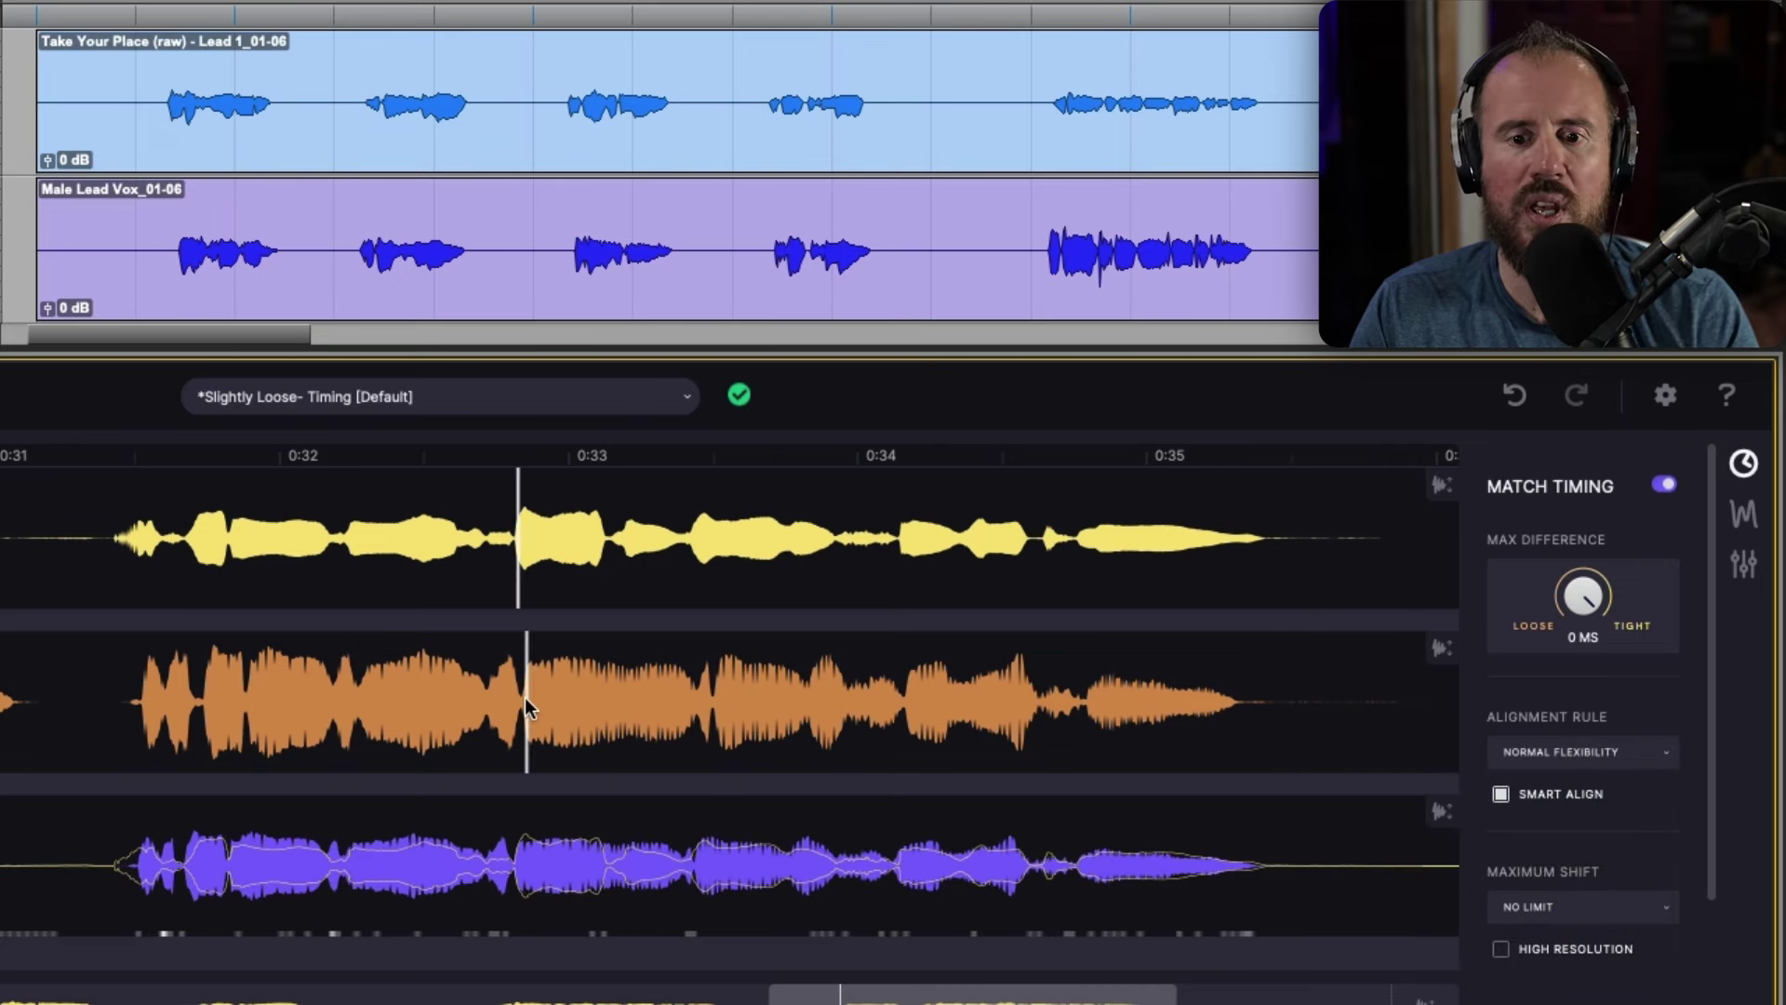
right_click(525, 697)
click(632, 776)
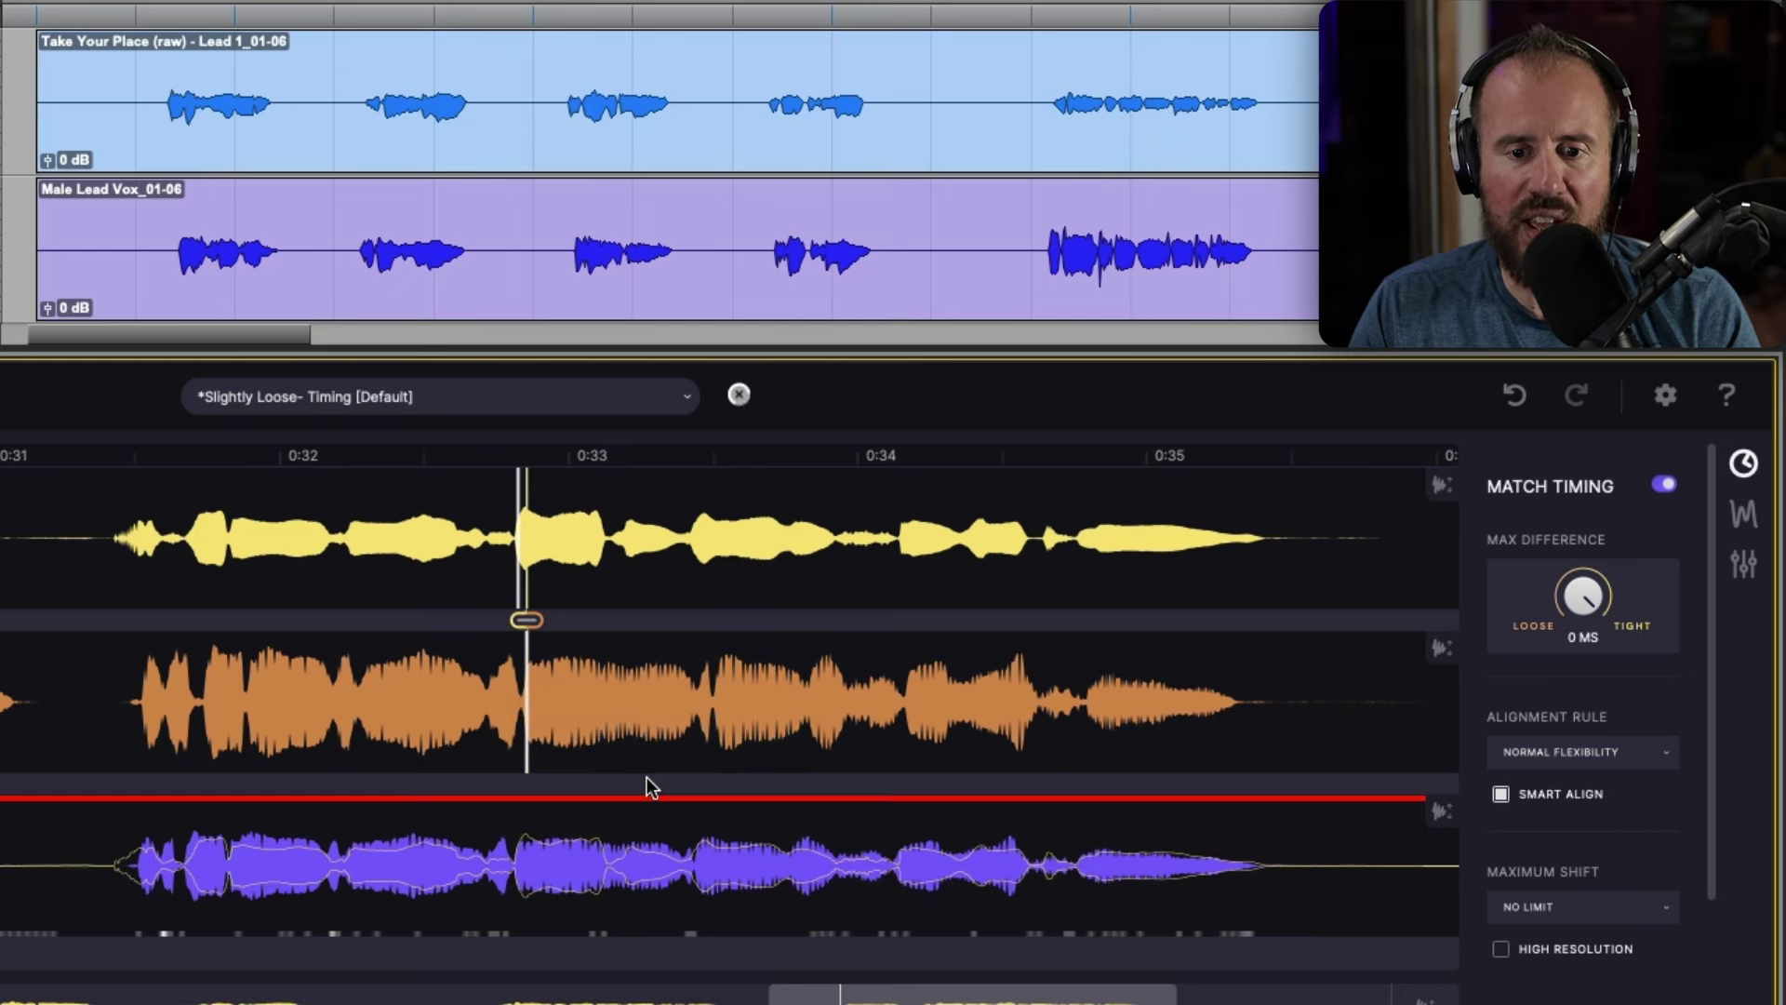
drag(530, 619, 695, 628)
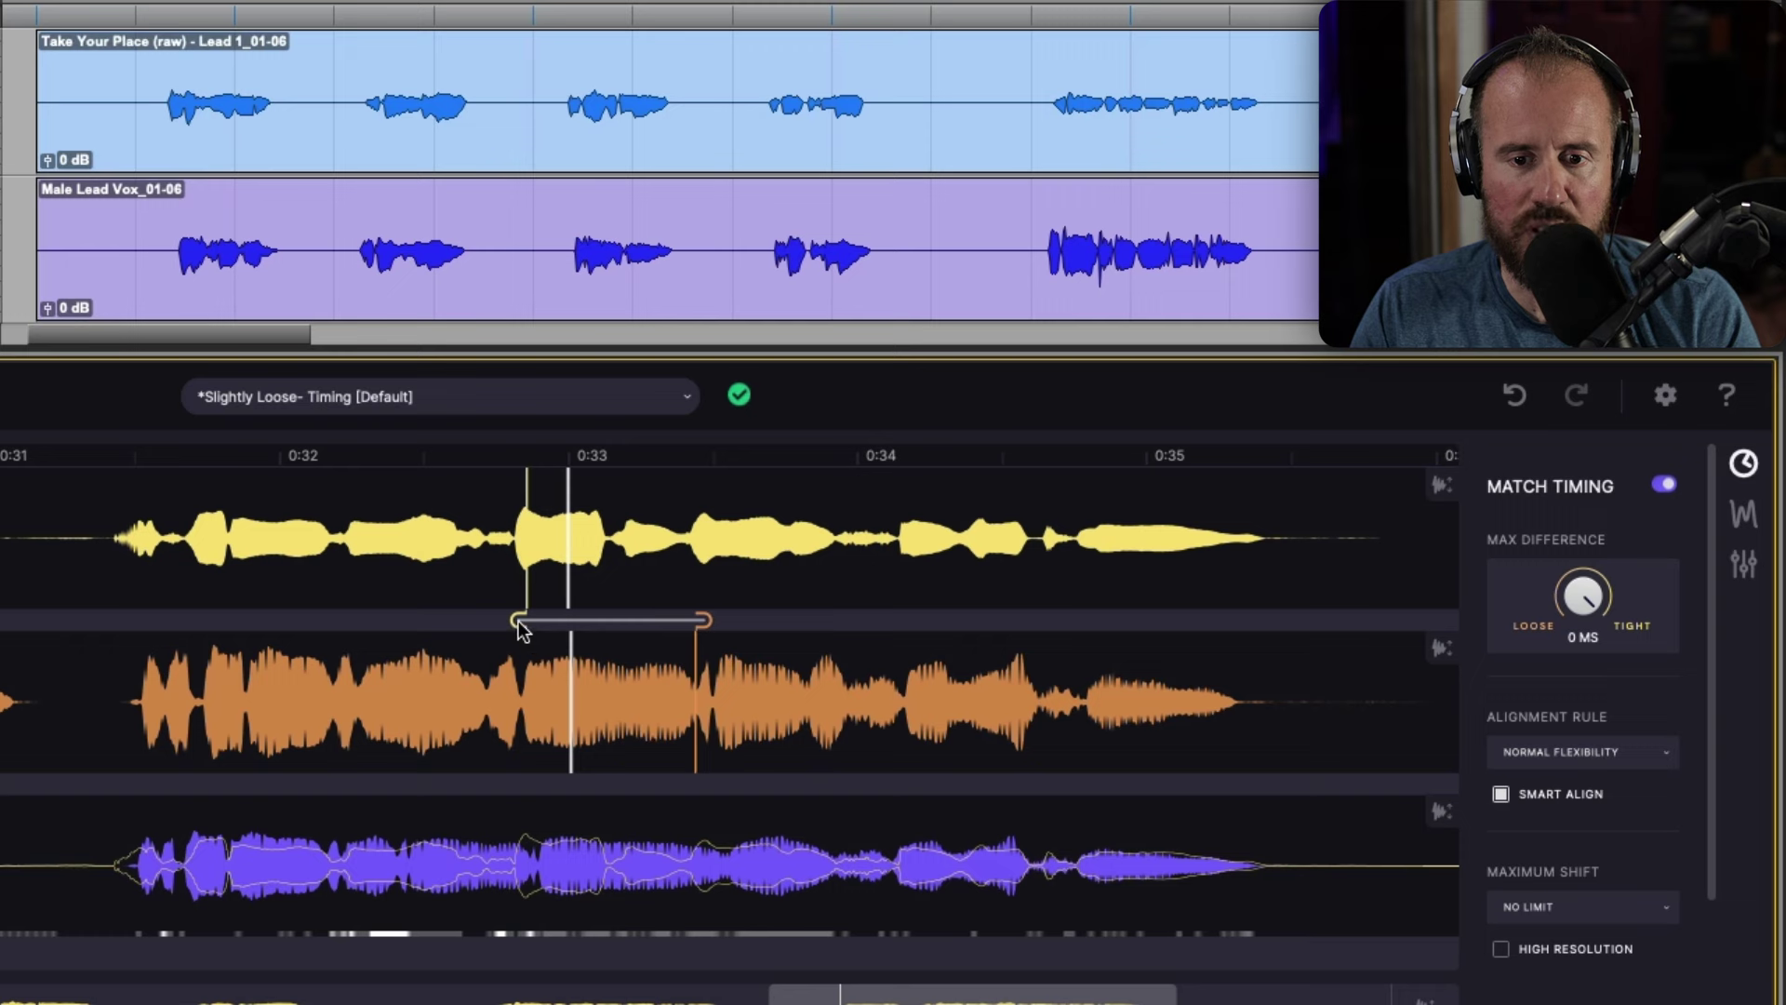
mouse_move(518, 622)
mouse_down()
mouse_move(535, 621)
mouse_move(519, 627)
mouse_up()
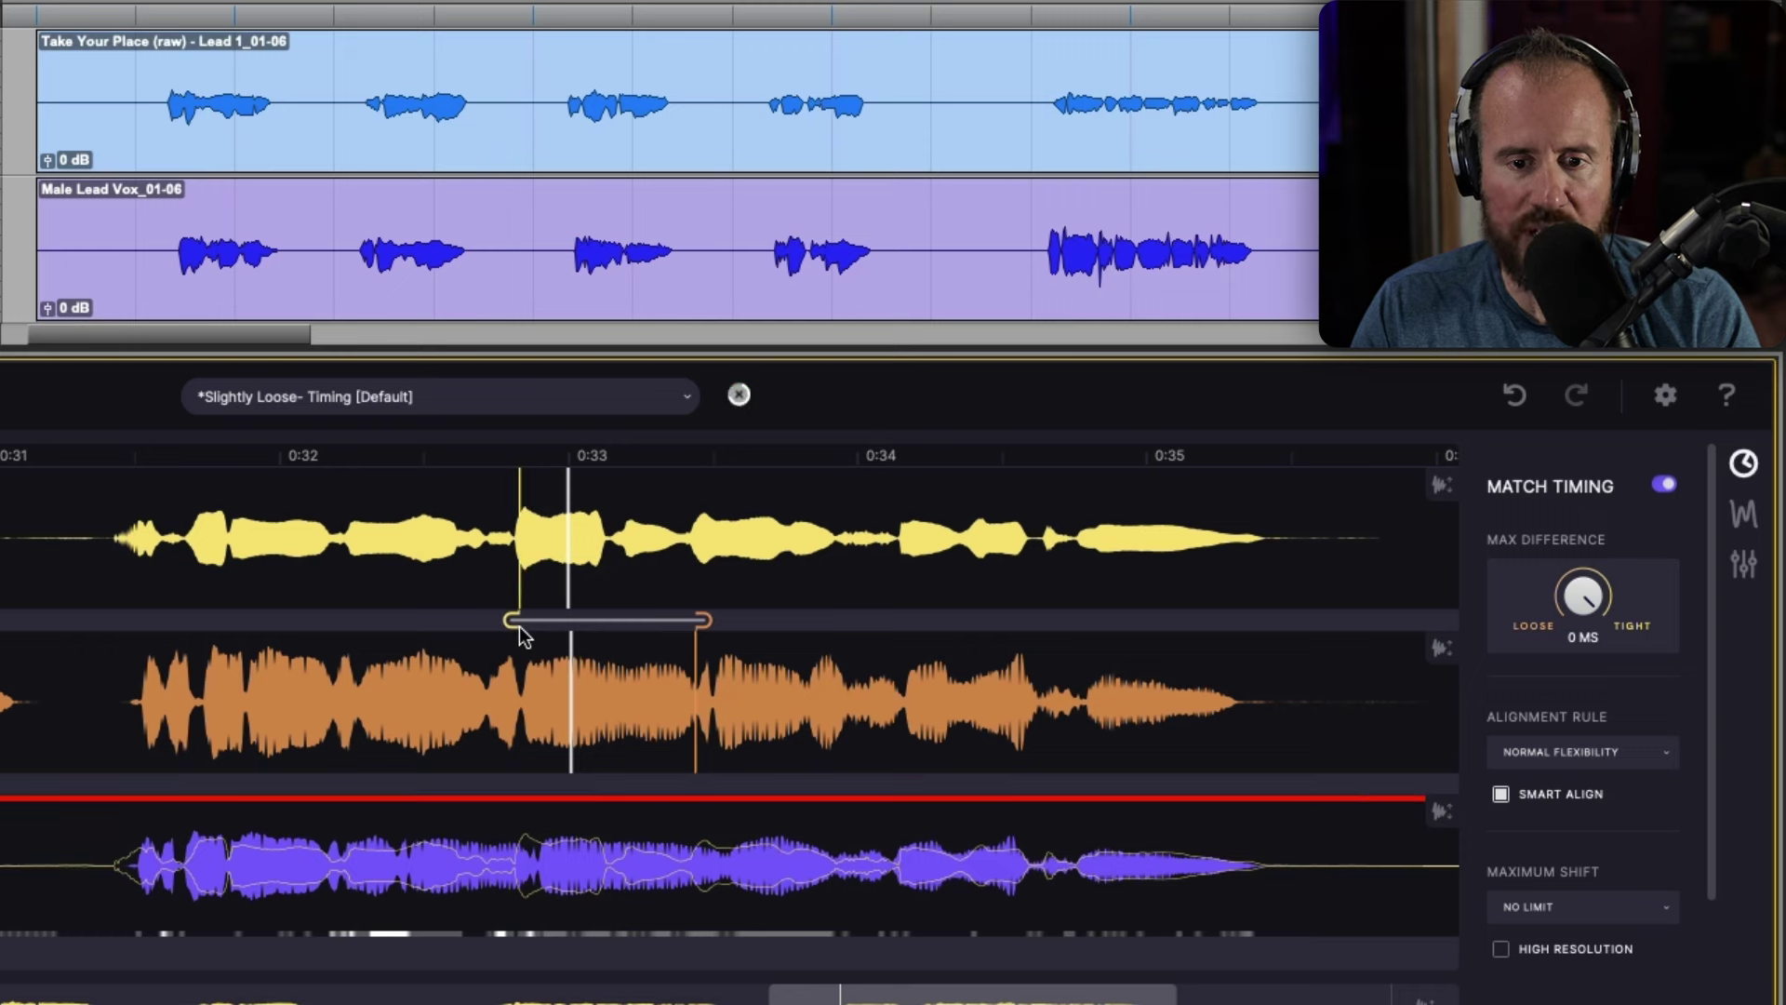
drag(699, 616, 688, 627)
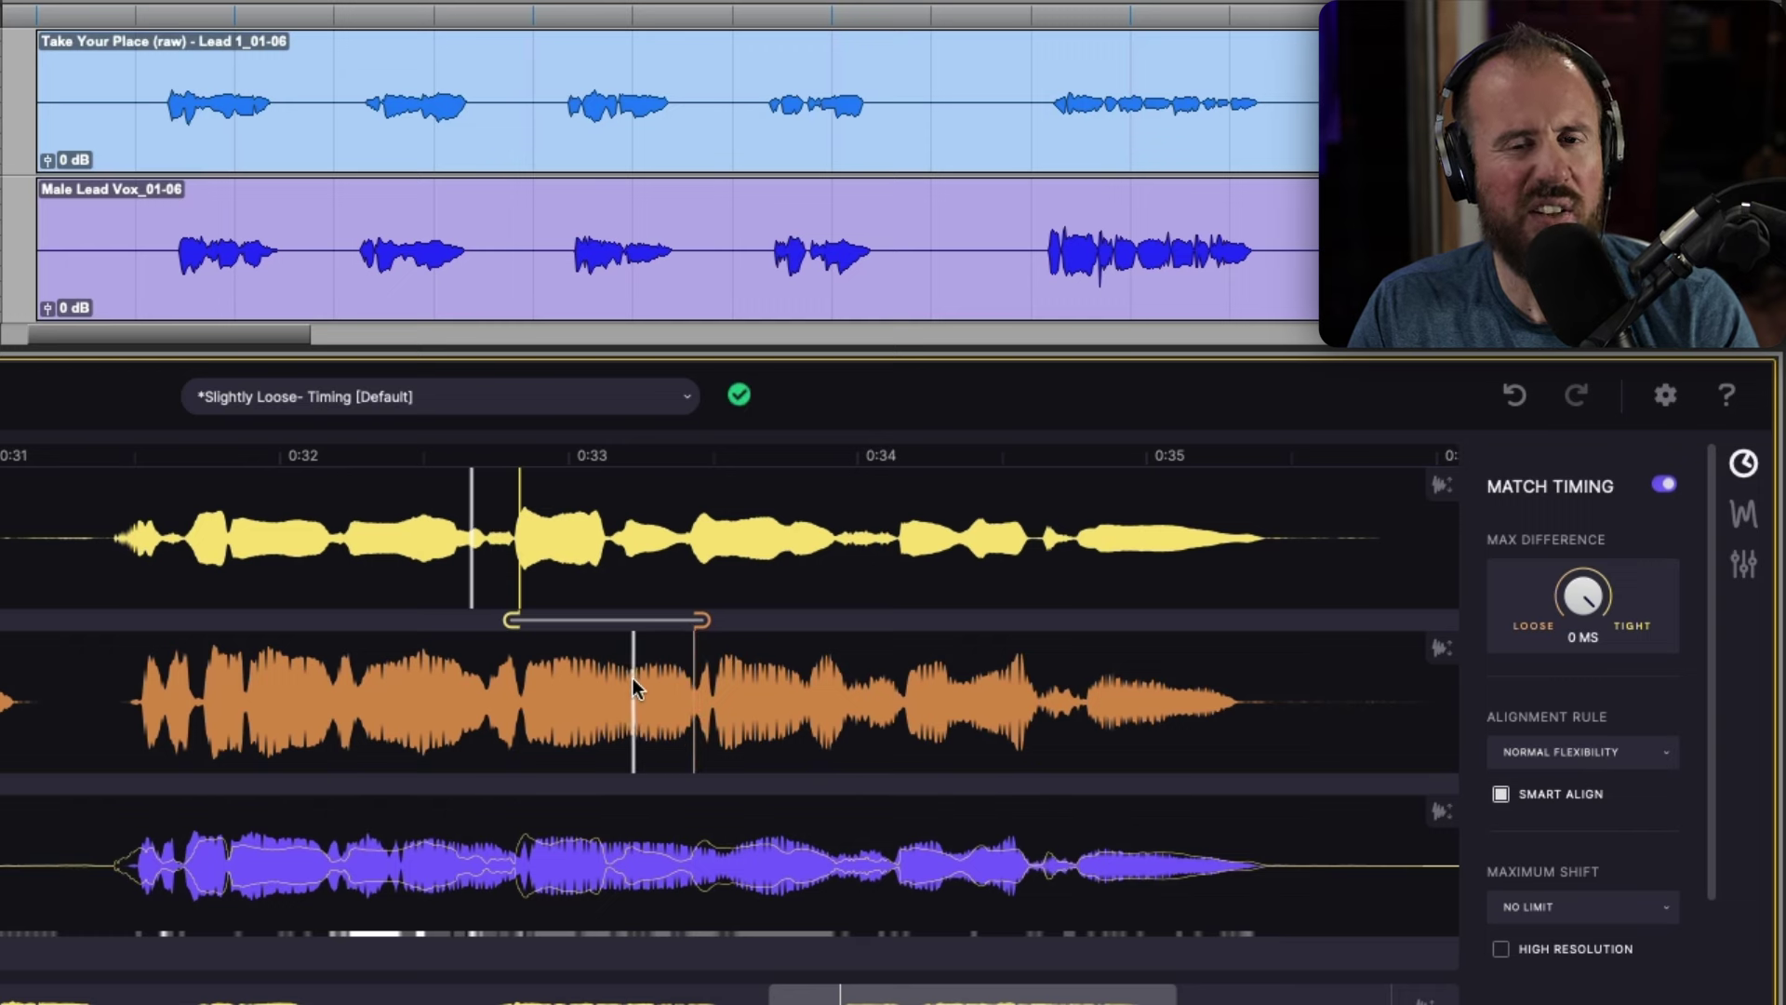
right_click(673, 619)
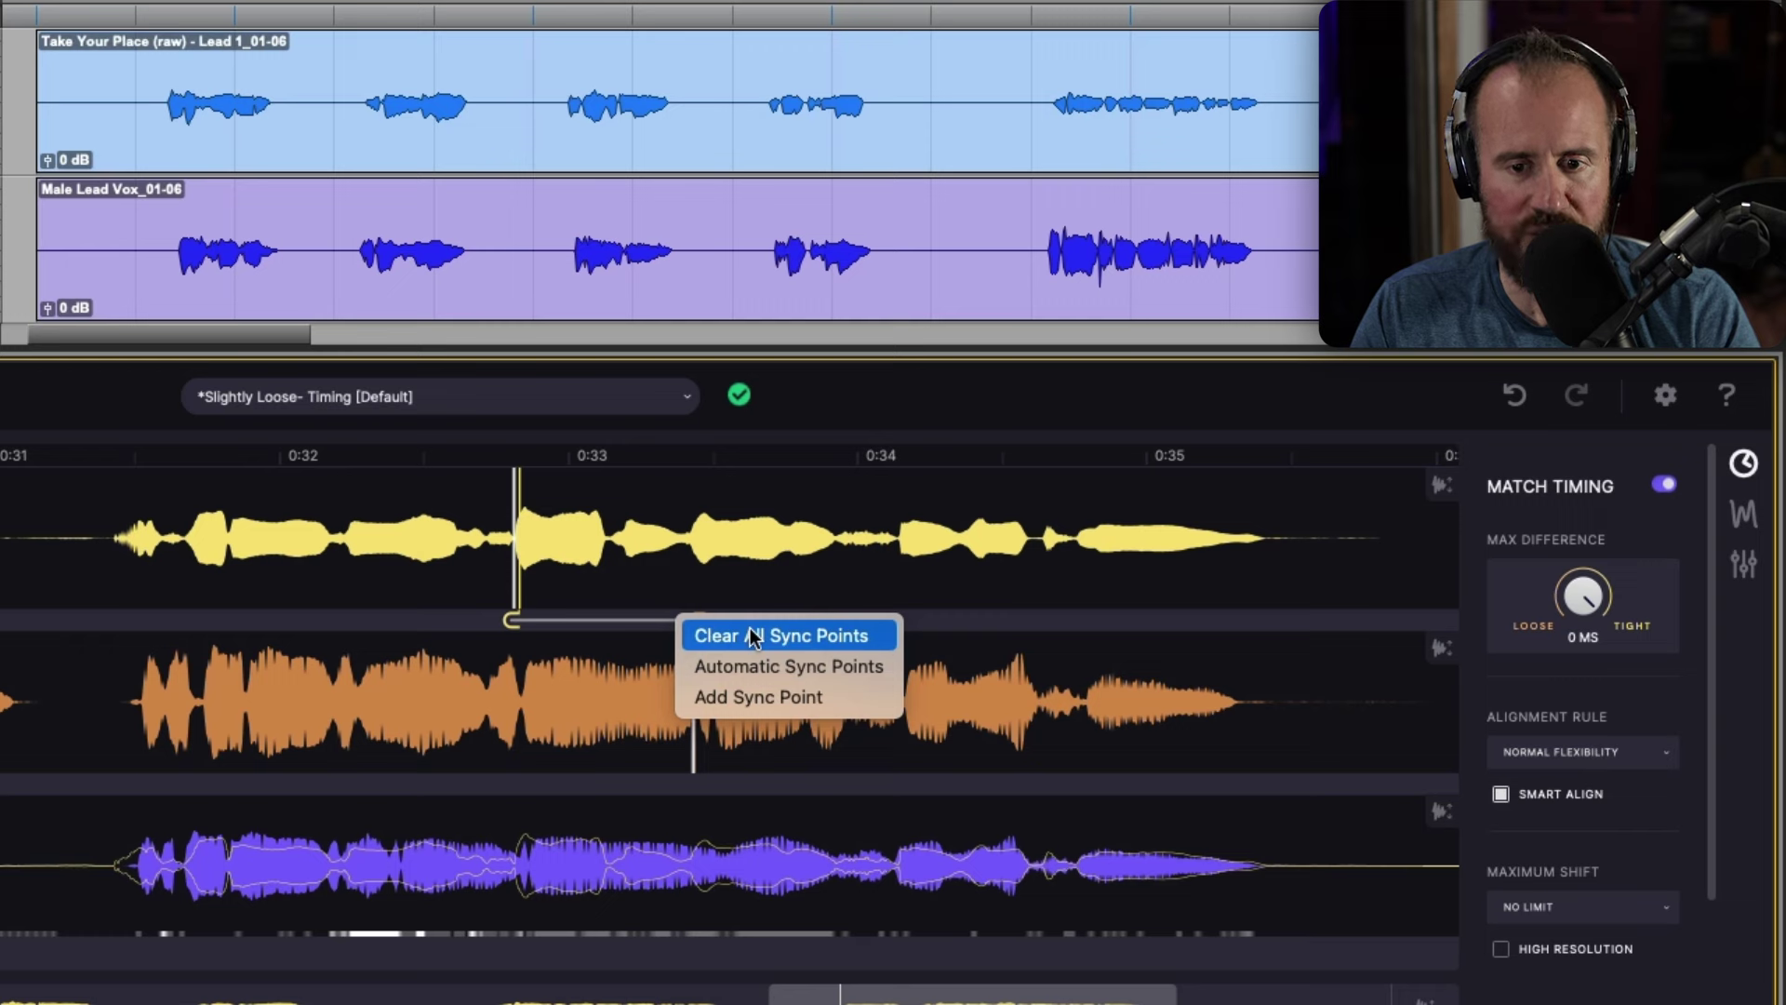
click(914, 400)
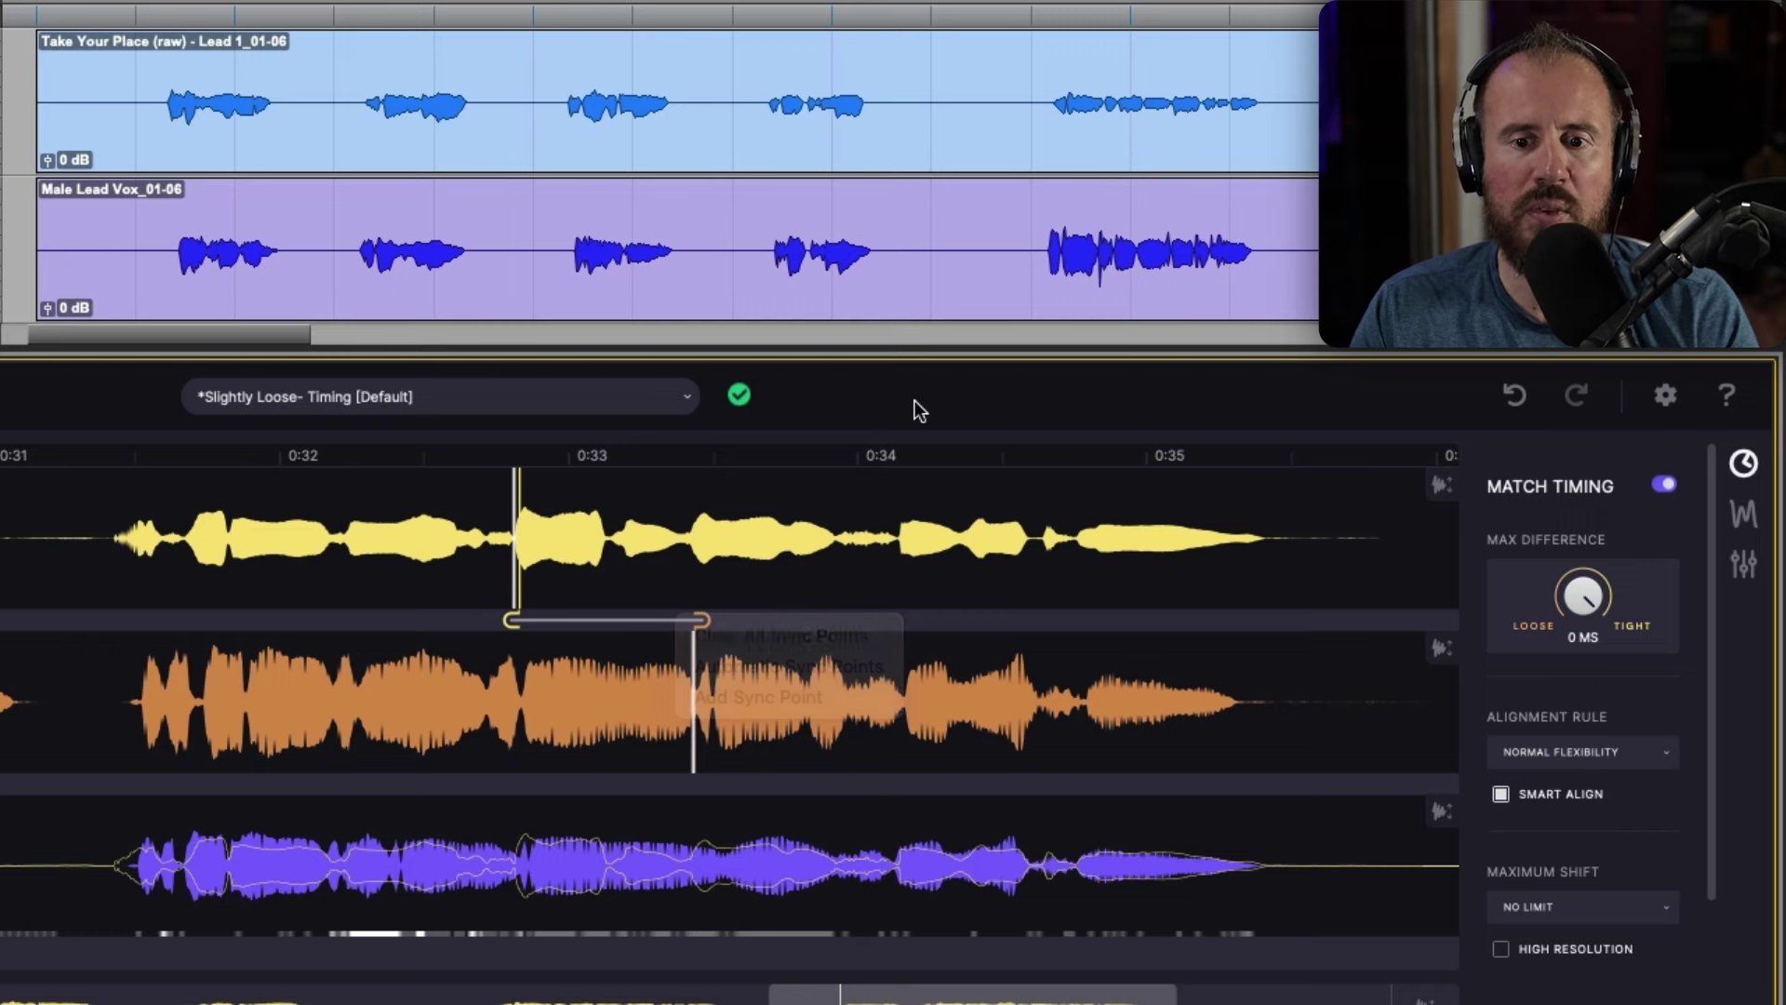
click(1511, 398)
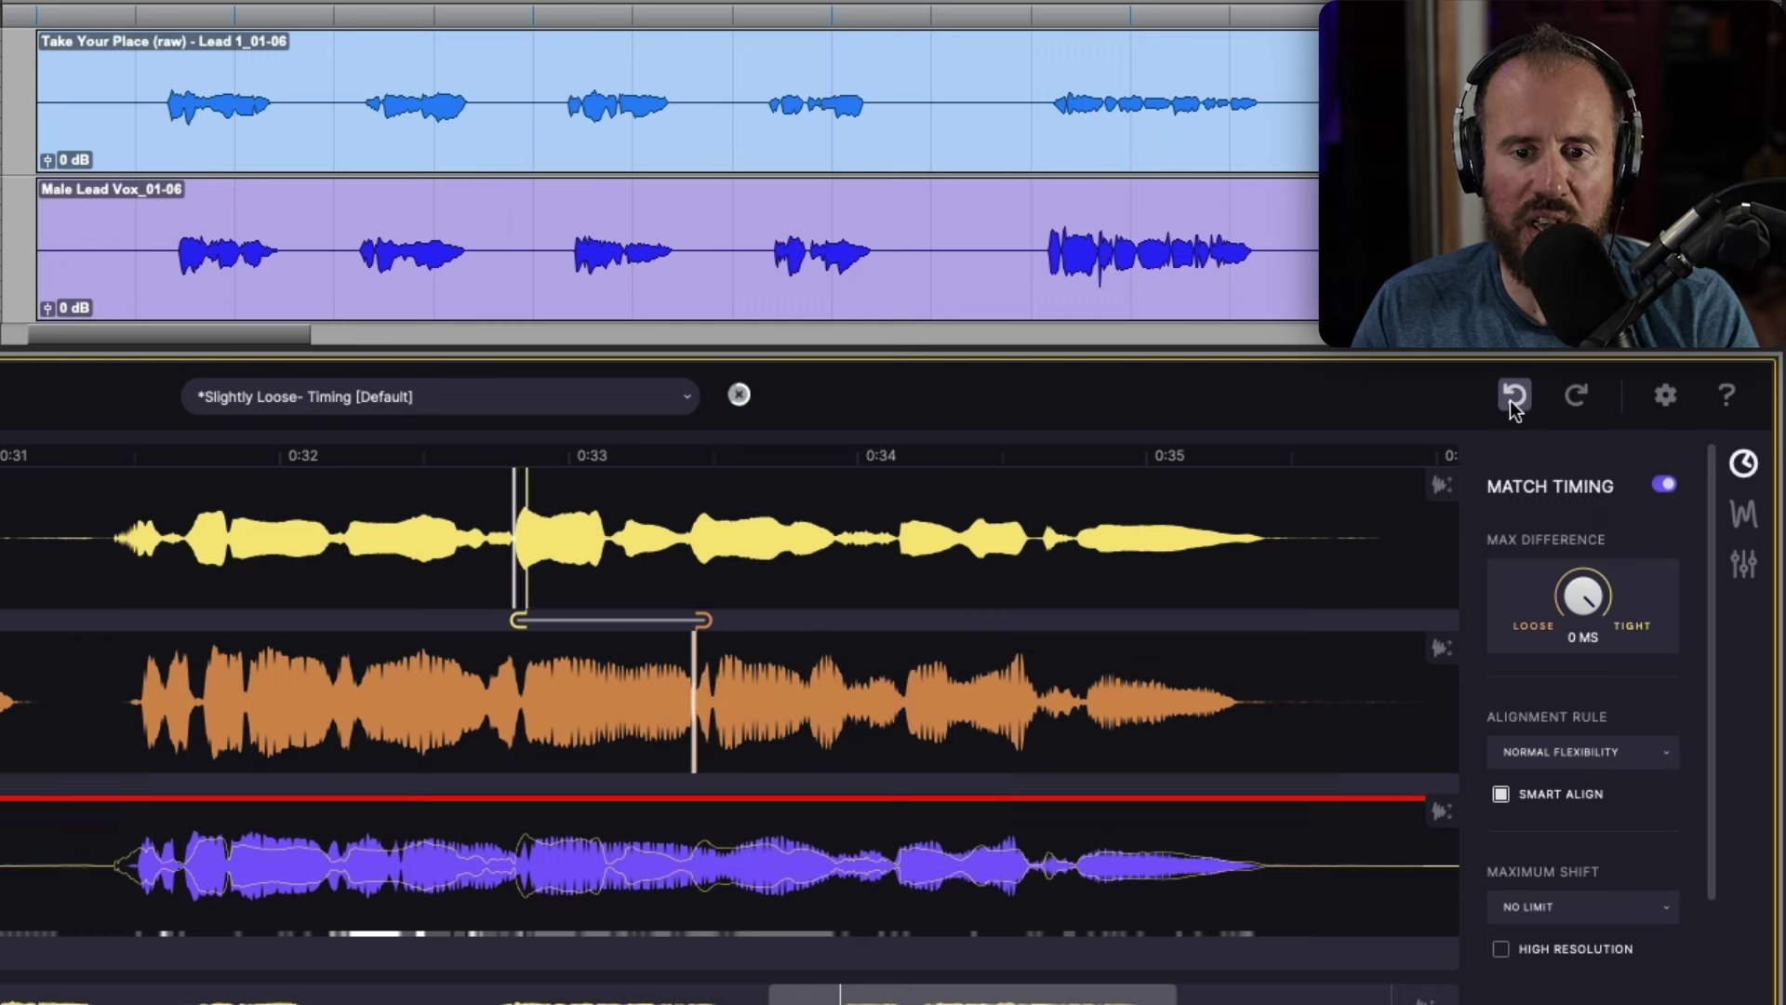
click(1512, 396)
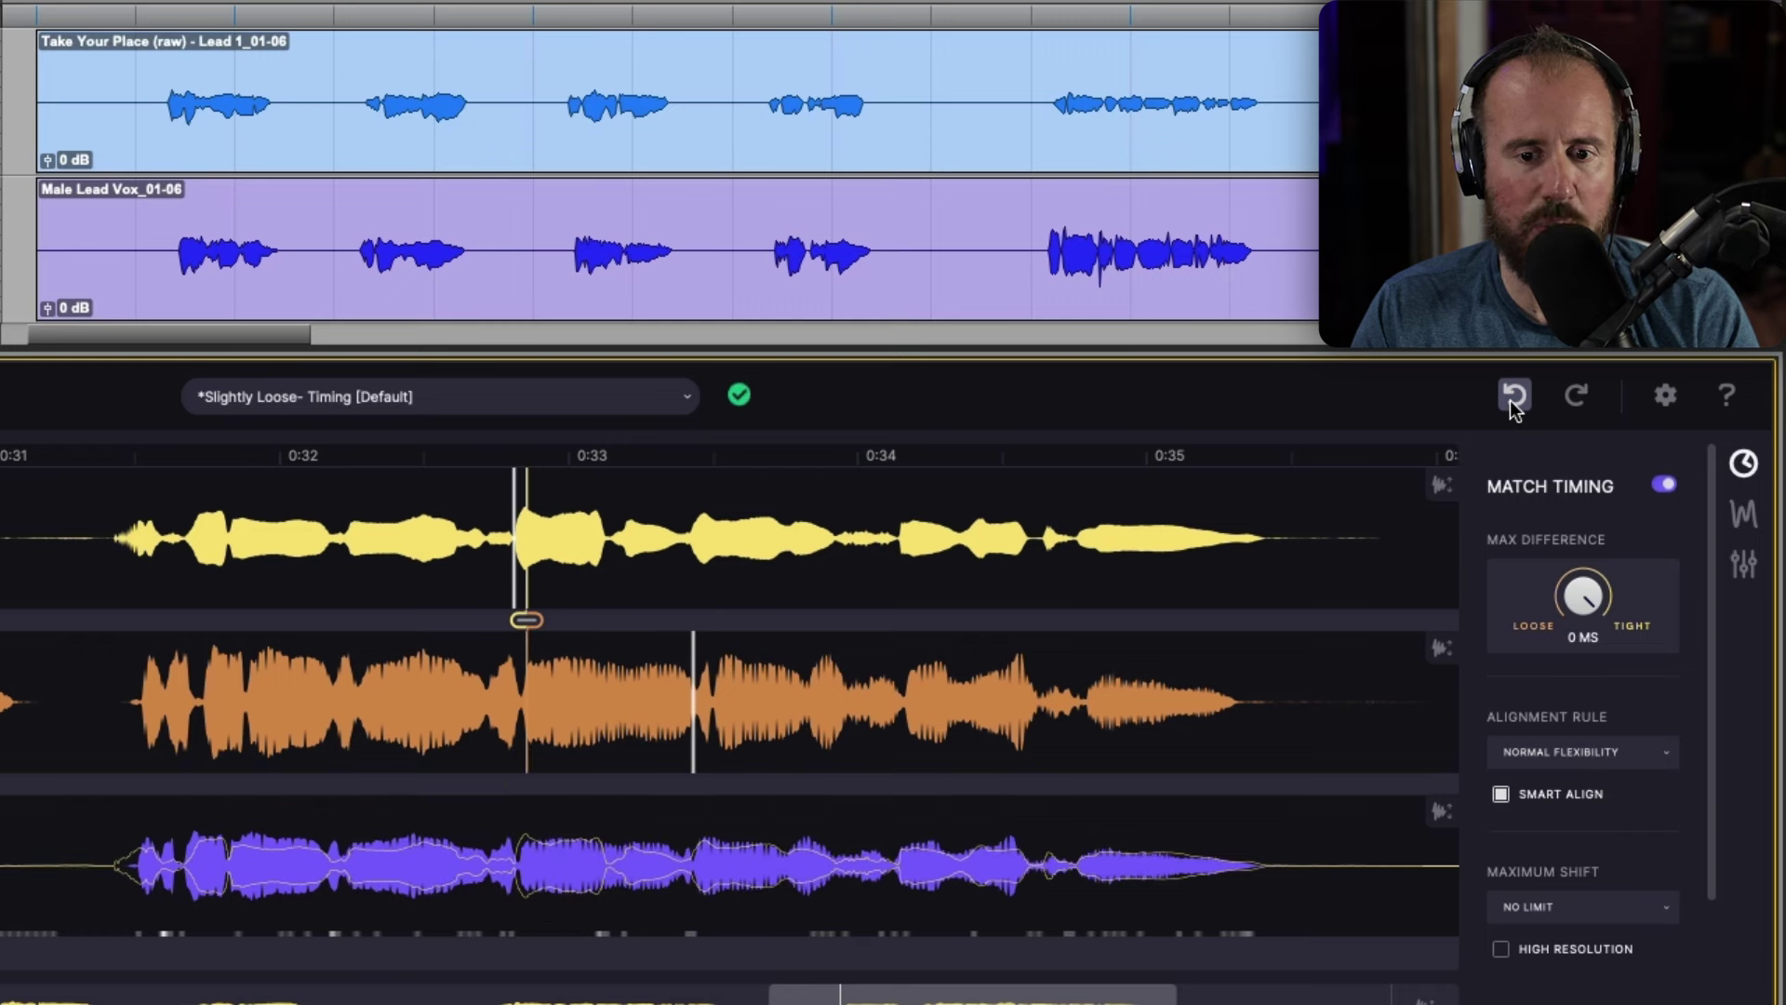
click(1510, 400)
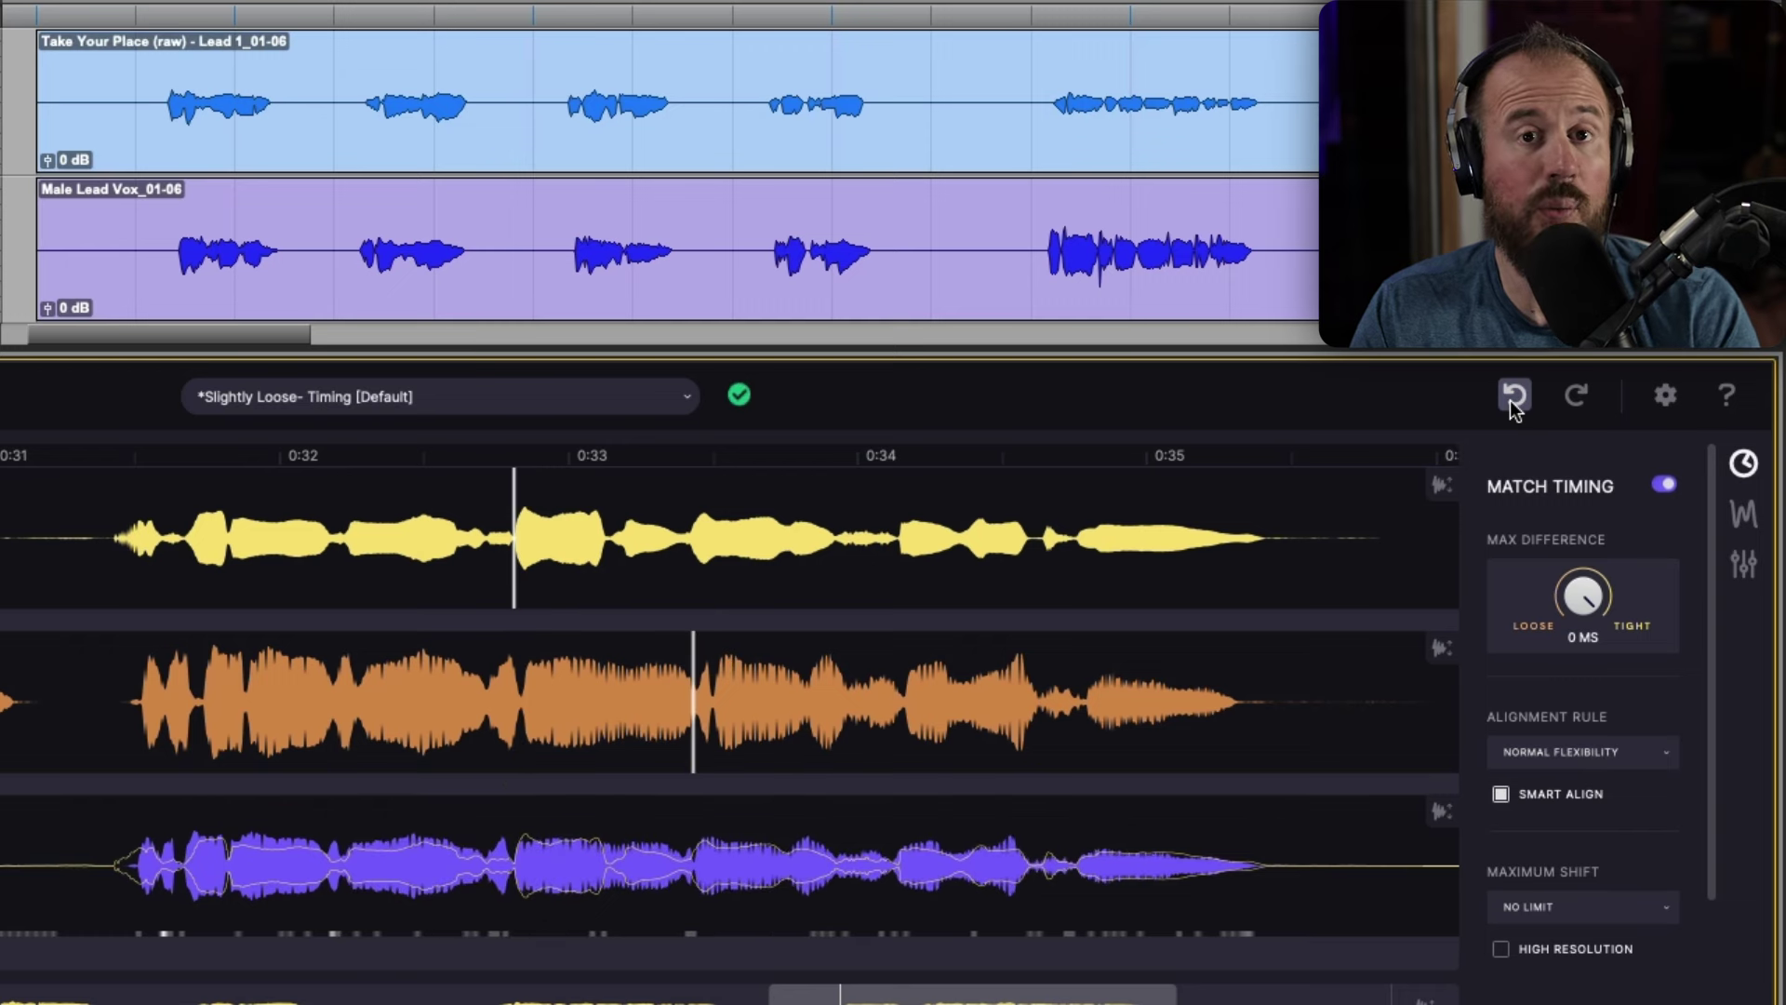
click(1006, 601)
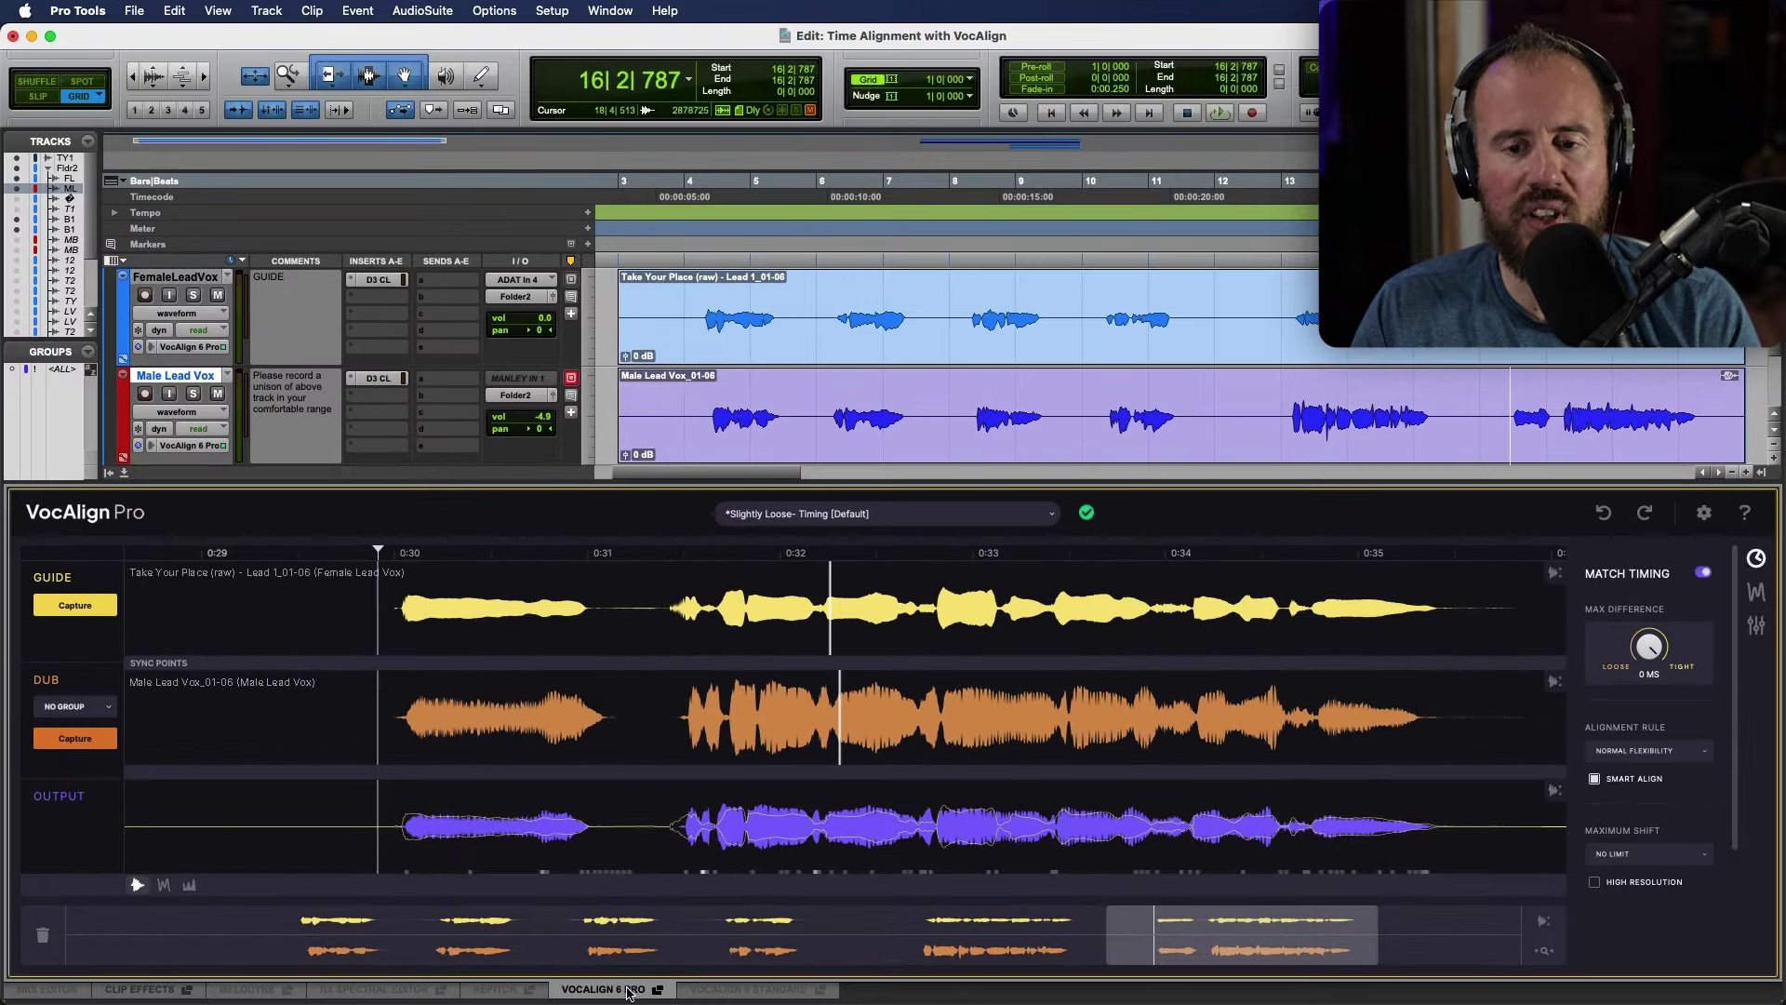
click(628, 990)
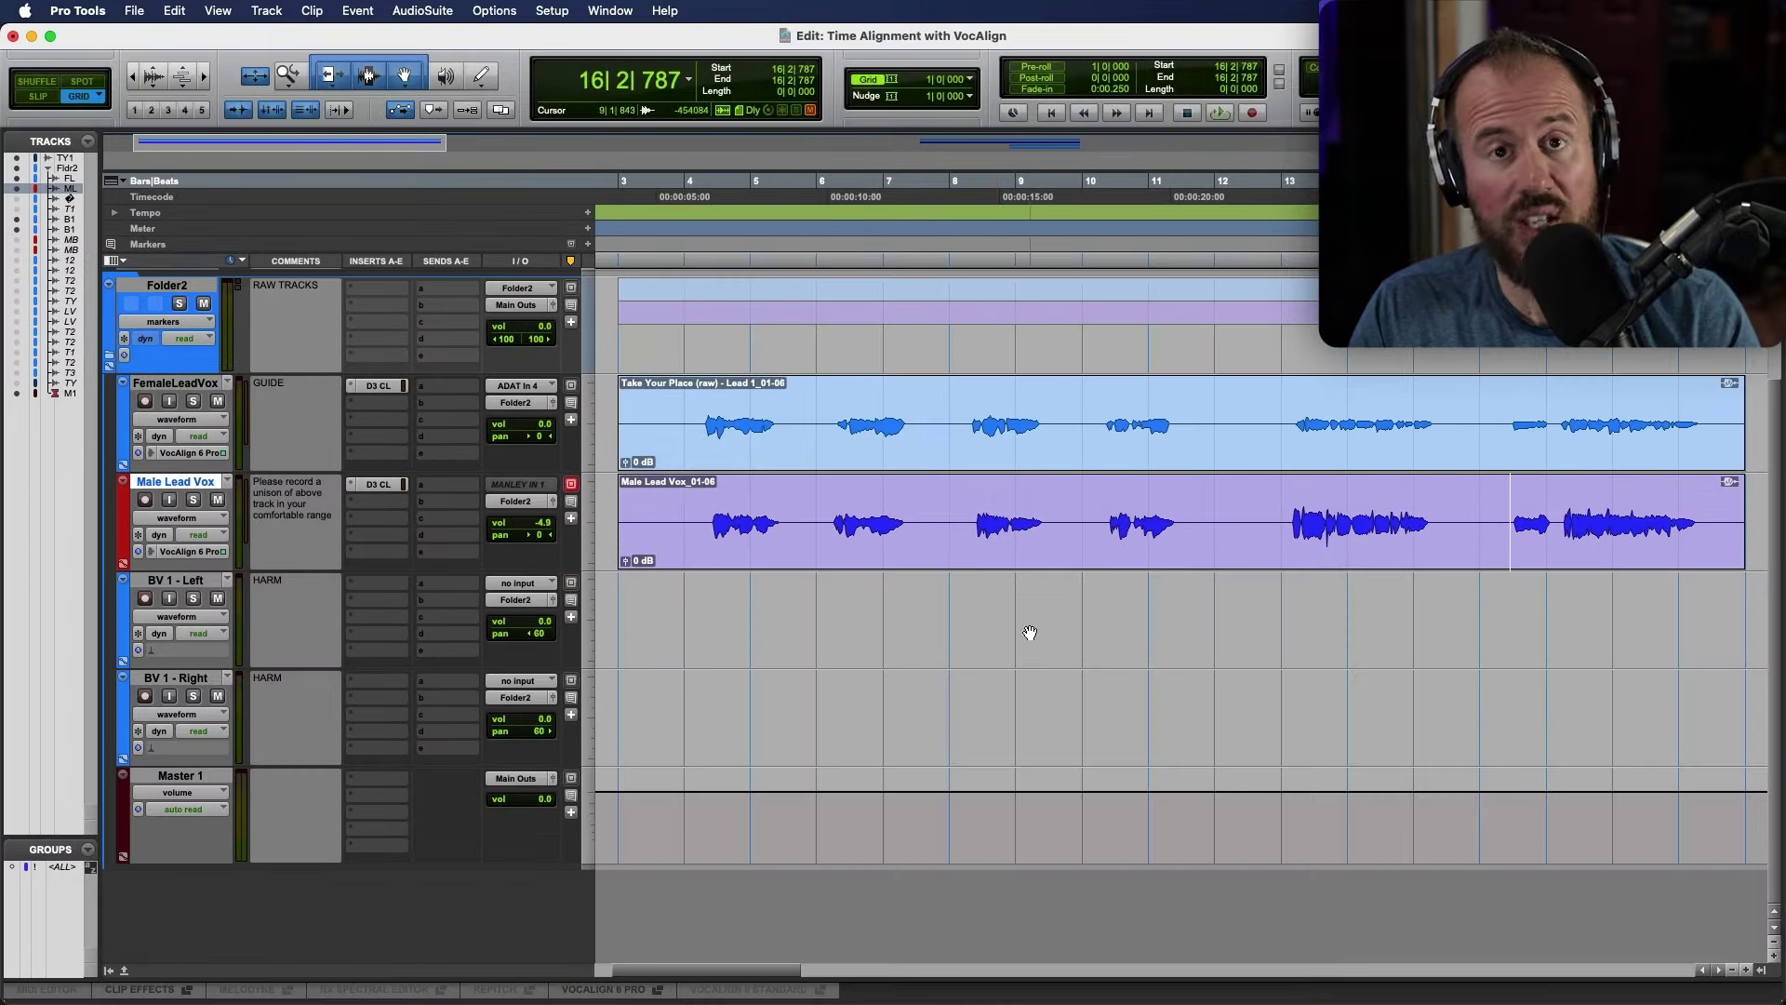
Step: Zoom to bars 47–56, widen to 1:29–1:47, and reopen VocAlign 6 Pro for the BV clips
key(super+bracketleft)
key(super+bracketleft)
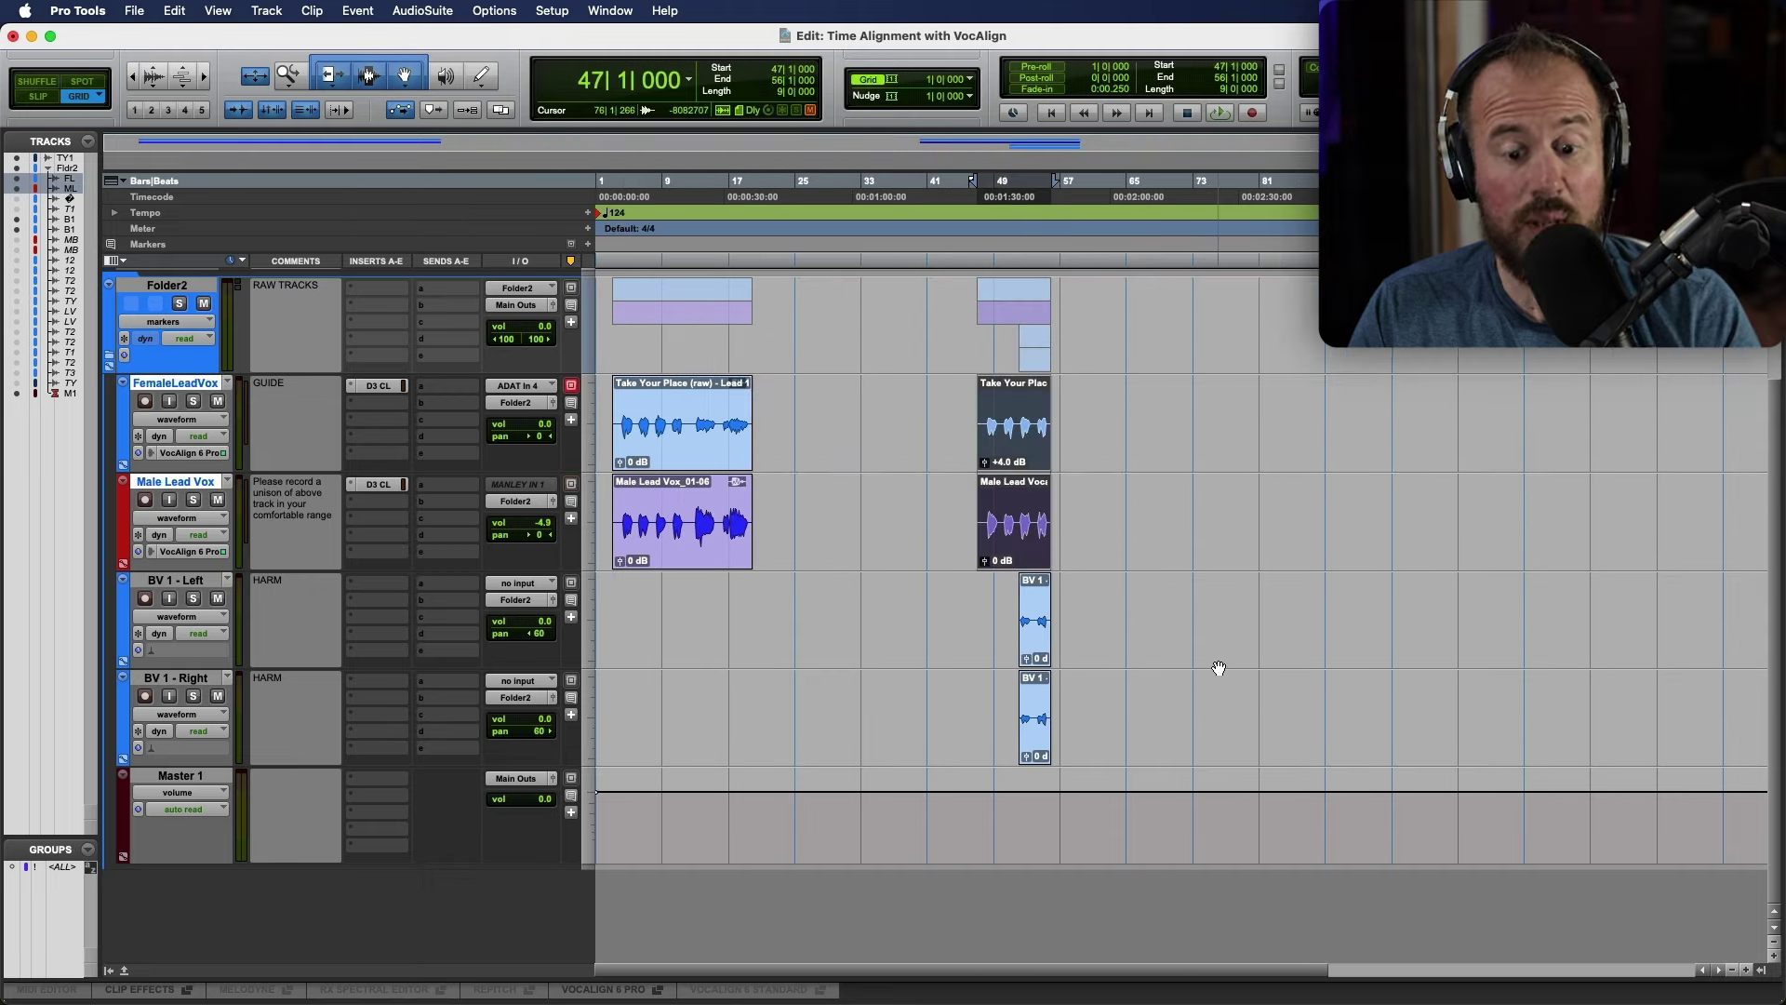
key(alt+super+f)
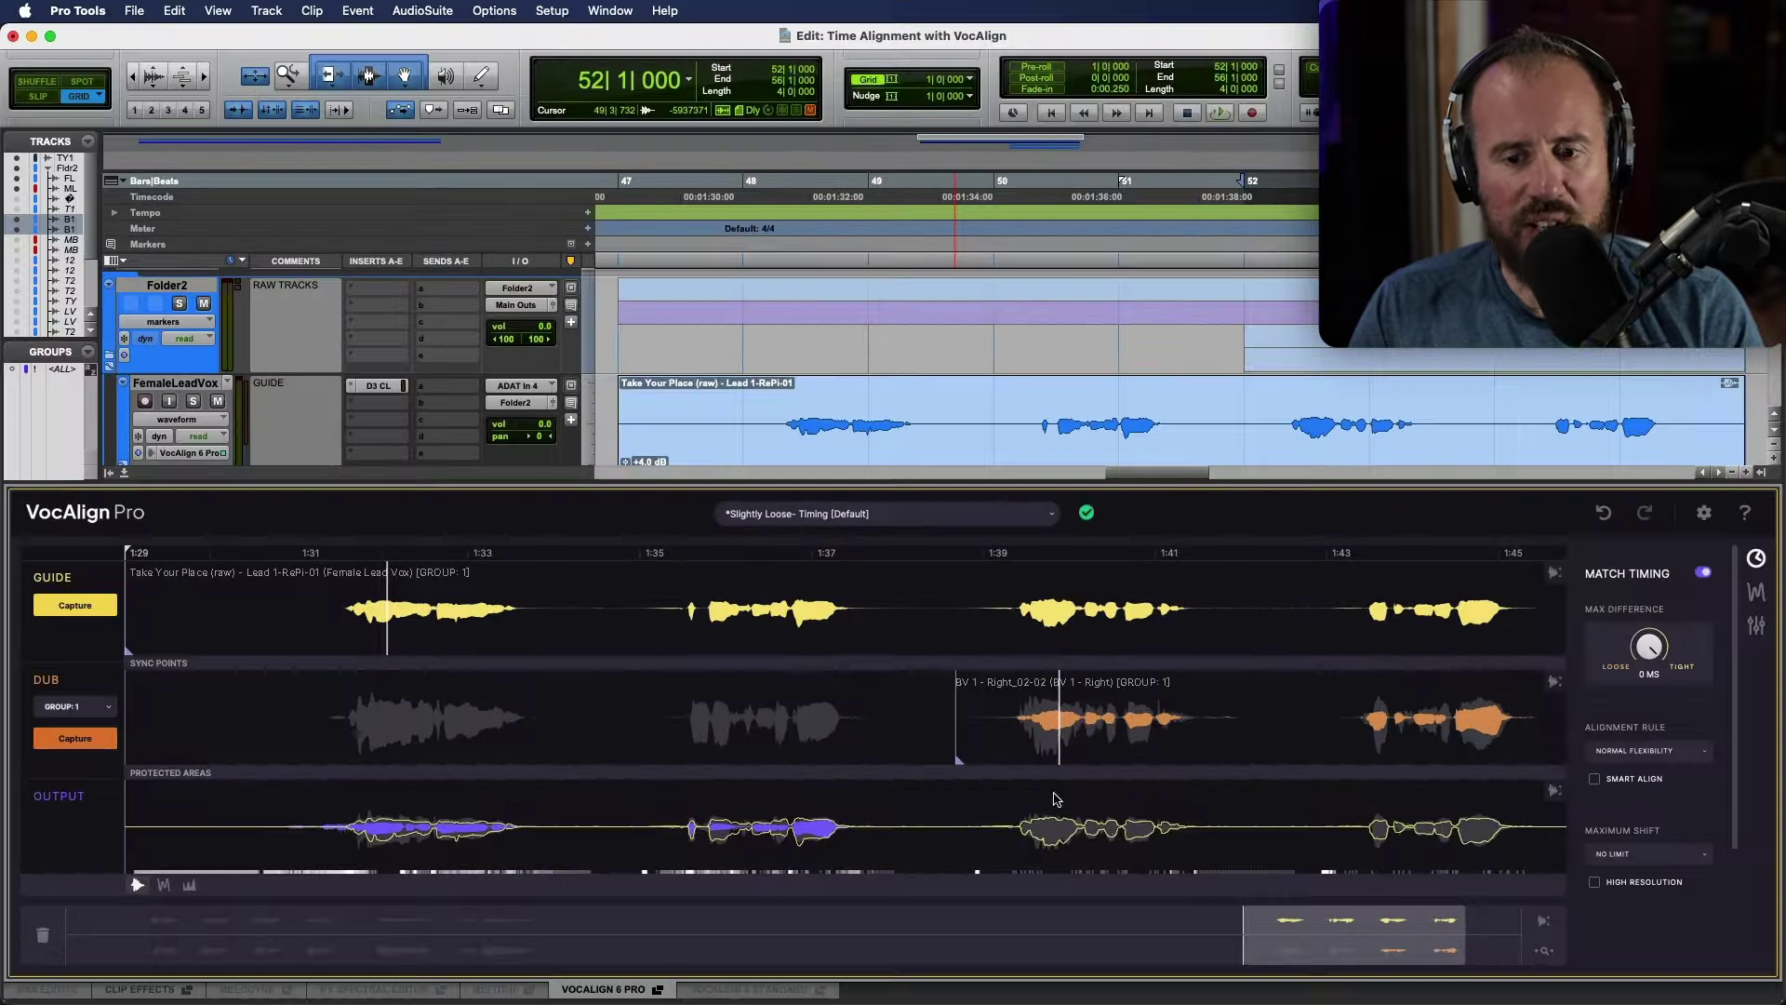
drag(1468, 937, 1508, 937)
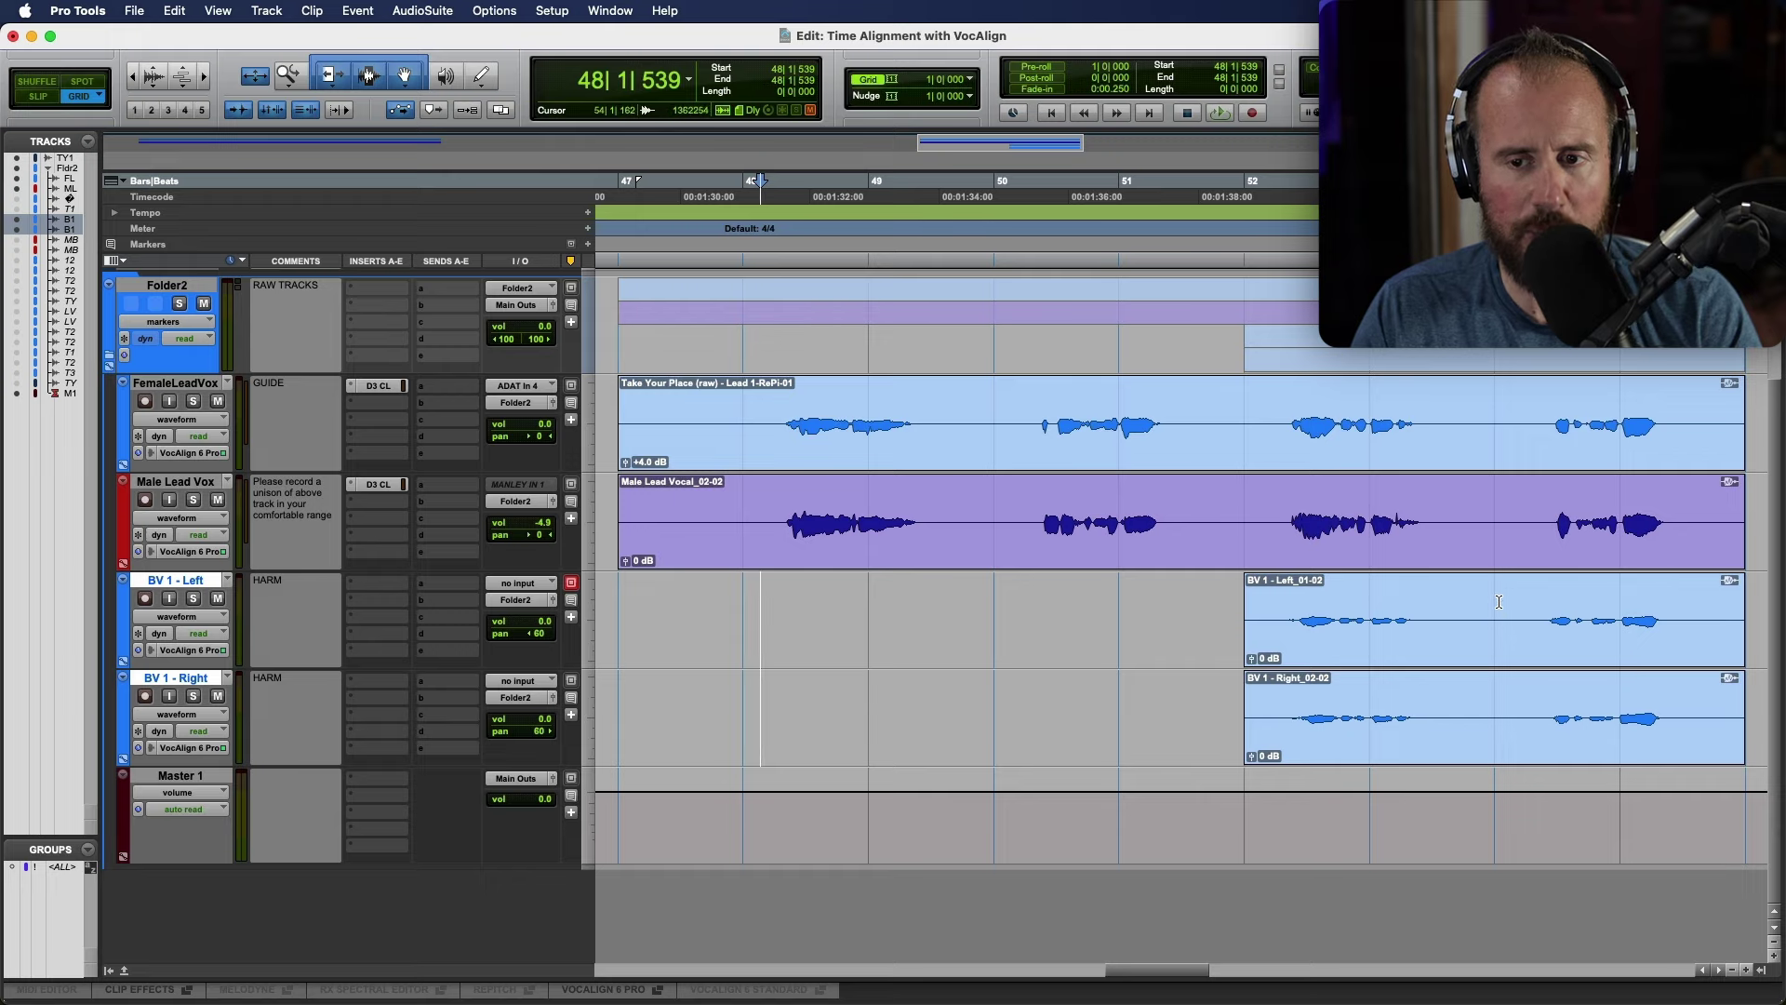
click(614, 990)
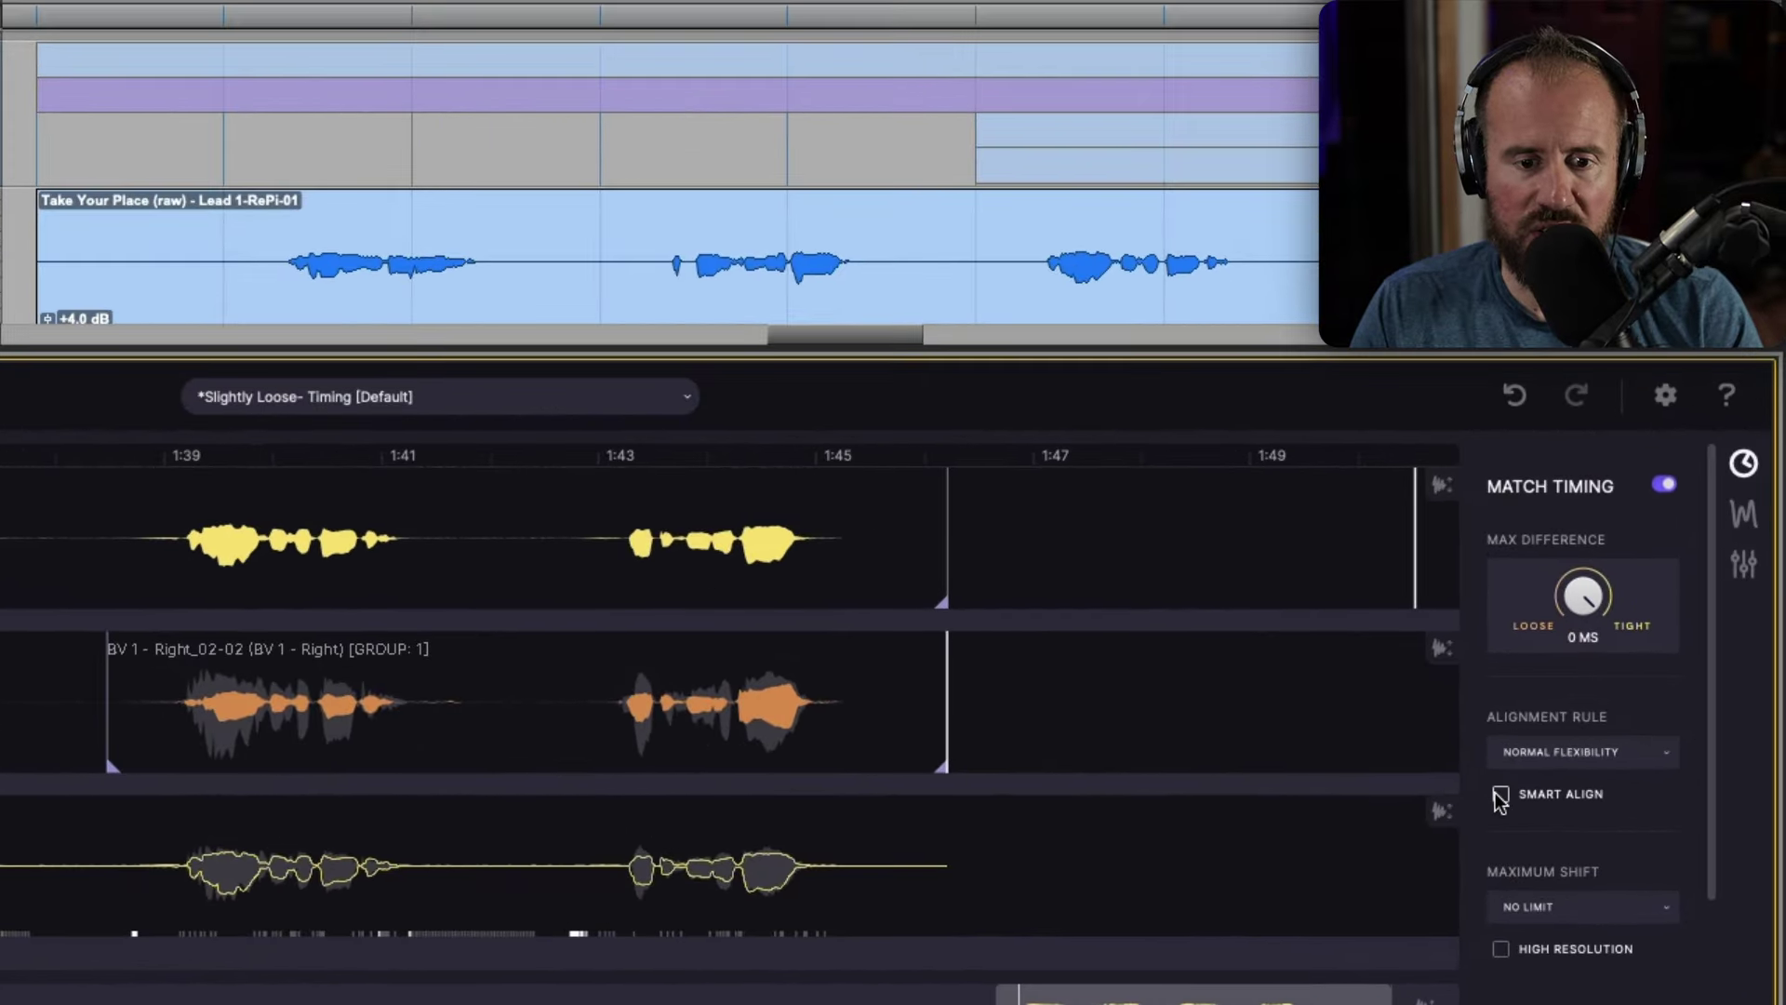
Step: Enable Smart Align for the BV 1 - Right harmony's alignment to the female guide vocal
click(1595, 779)
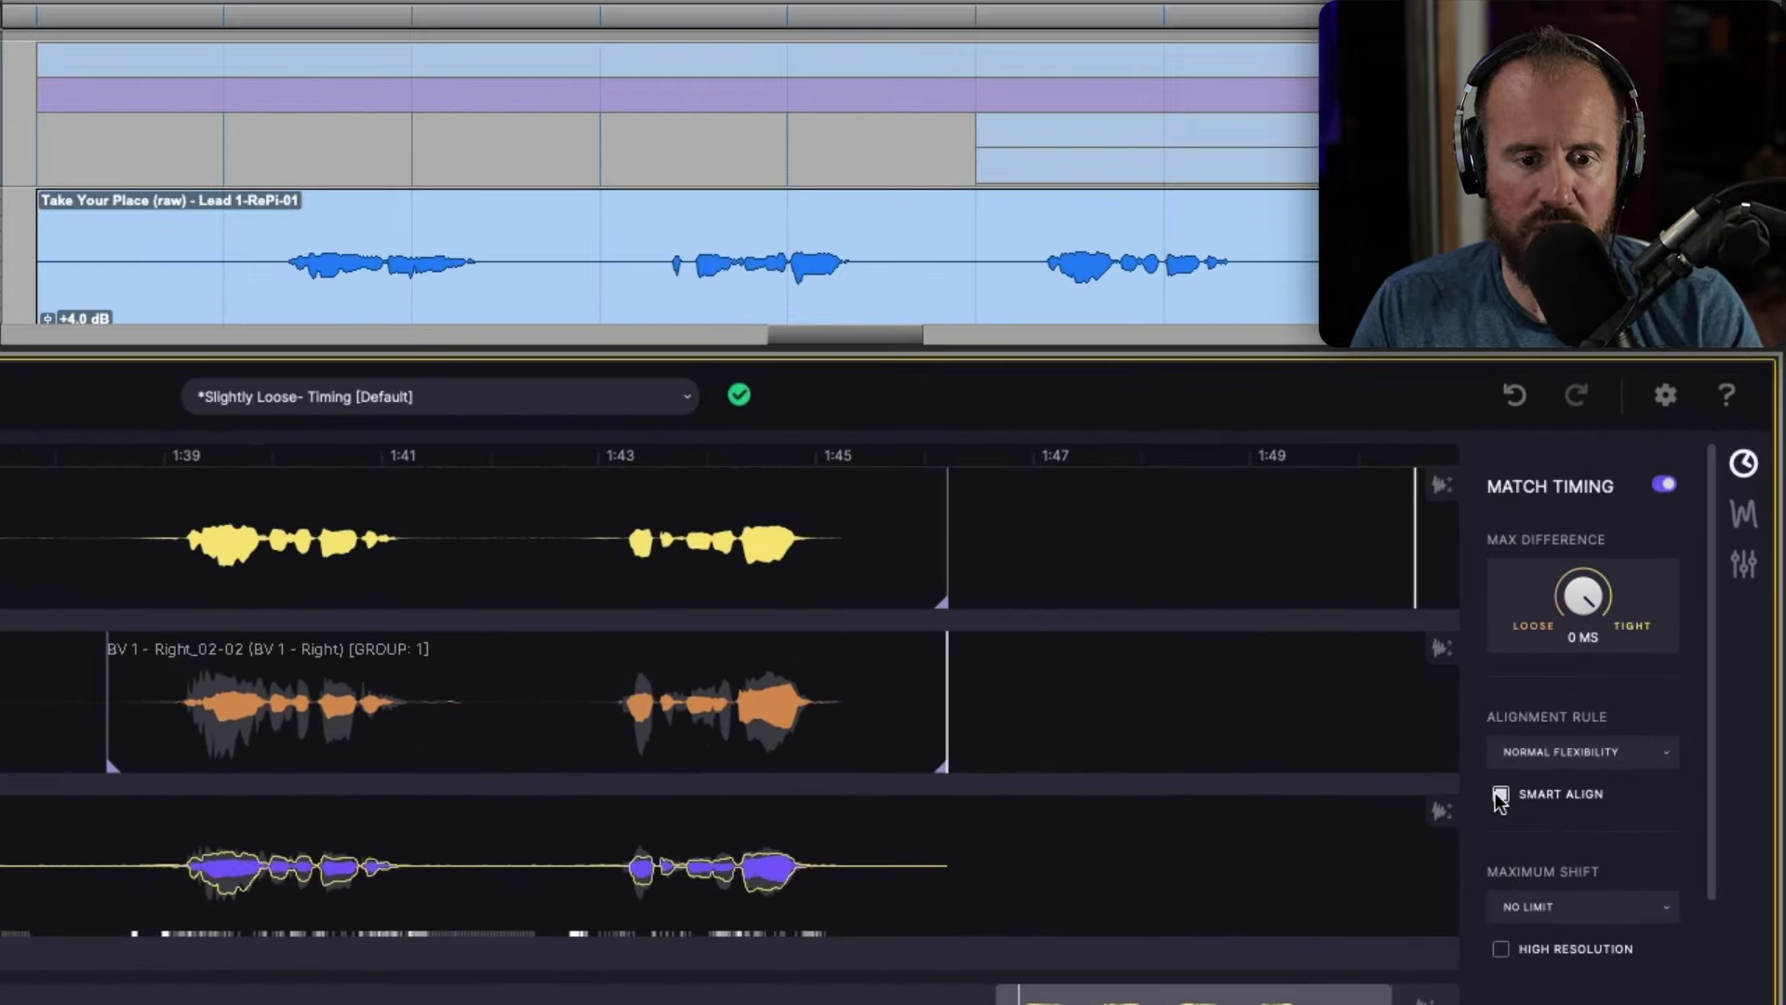